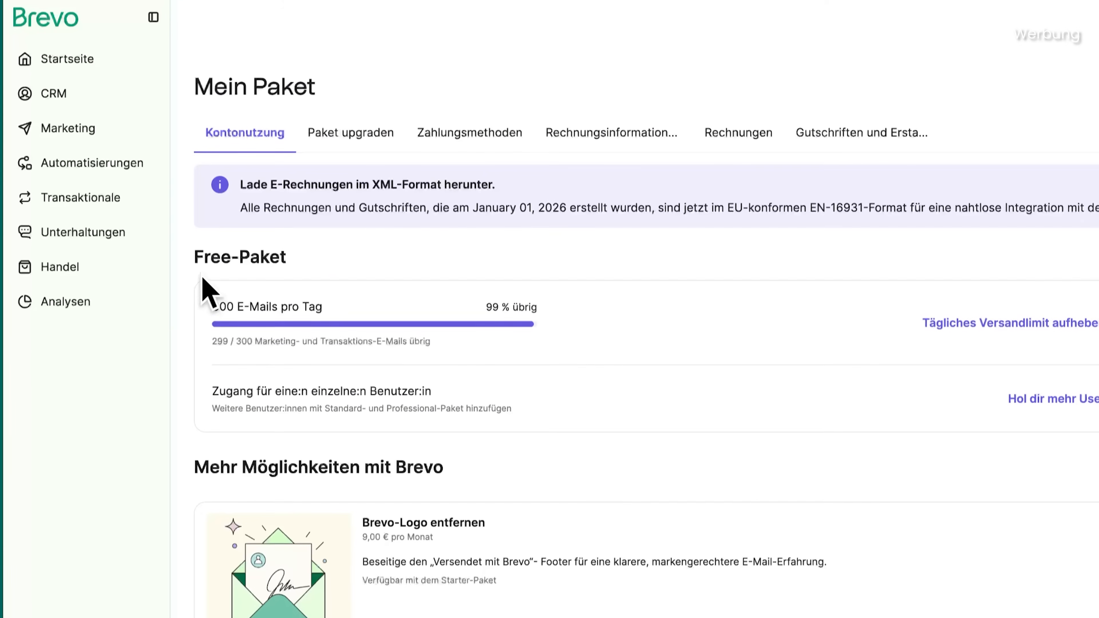
{"action": "left_click_drag", "start_coordinate": [196, 254], "coordinate": [236, 270]}
{"action": "left_click_drag", "start_coordinate": [355, 296], "coordinate": [537, 312]}
{"action": "left_click", "coordinate": [535, 315]}
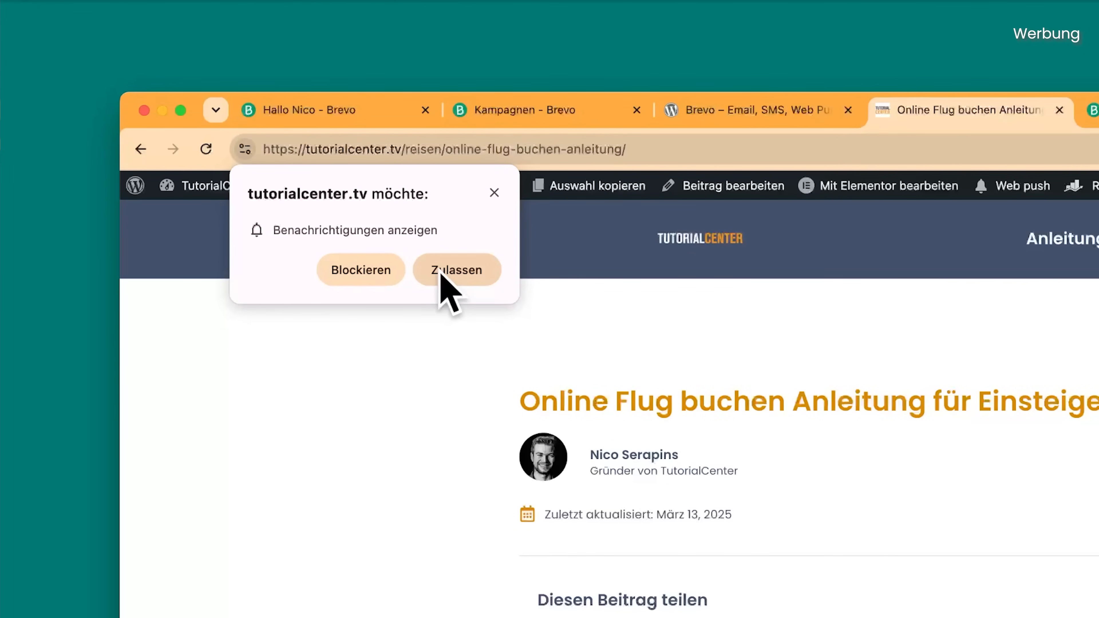
Step: Allow notifications from tutorialcenter.tv and check the notification permission in the site information
{"action": "left_click", "coordinate": [441, 272]}
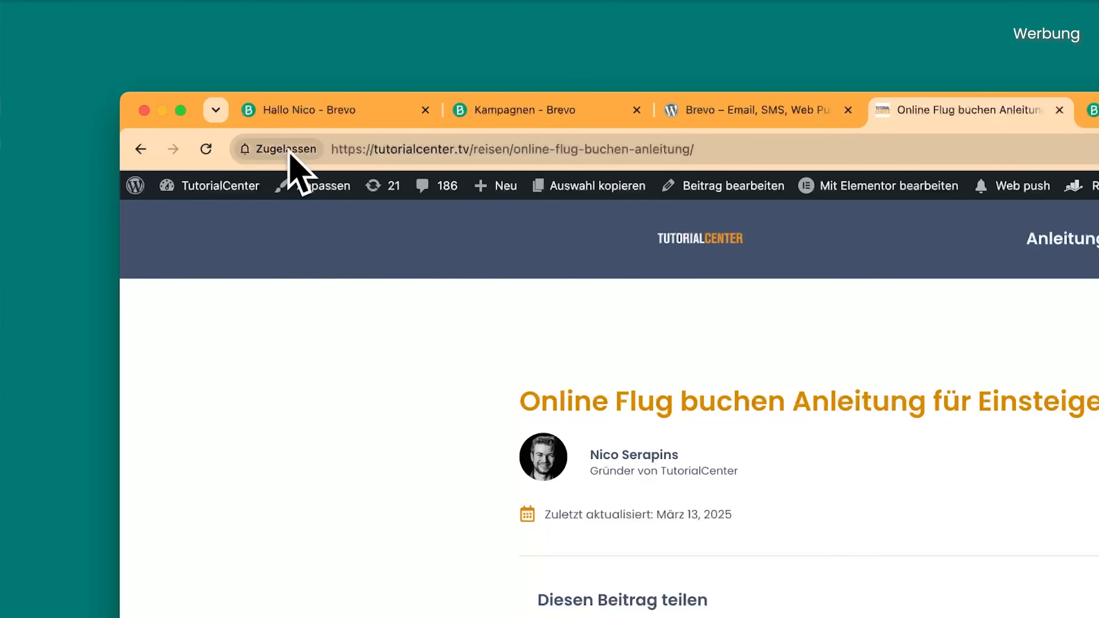
{"action": "left_click", "coordinate": [288, 149]}
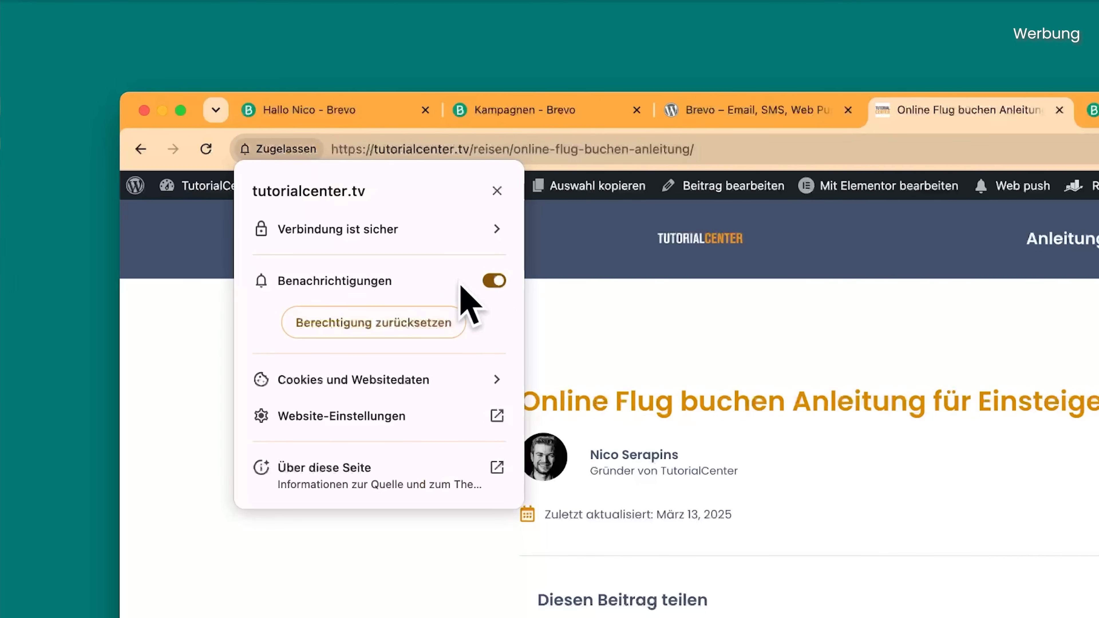
{"action": "left_click", "coordinate": [780, 388]}
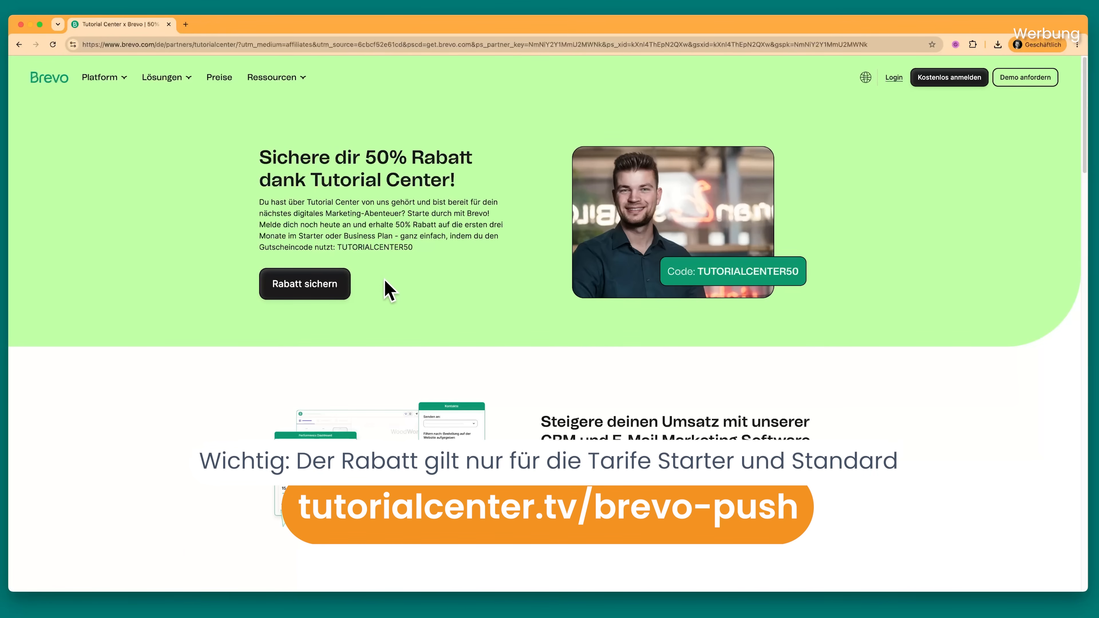
Step: Open the Tutorial Center 50% discount offer and go back to the Brevo home page from the Starter plan customization
{"action": "left_click", "coordinate": [335, 290]}
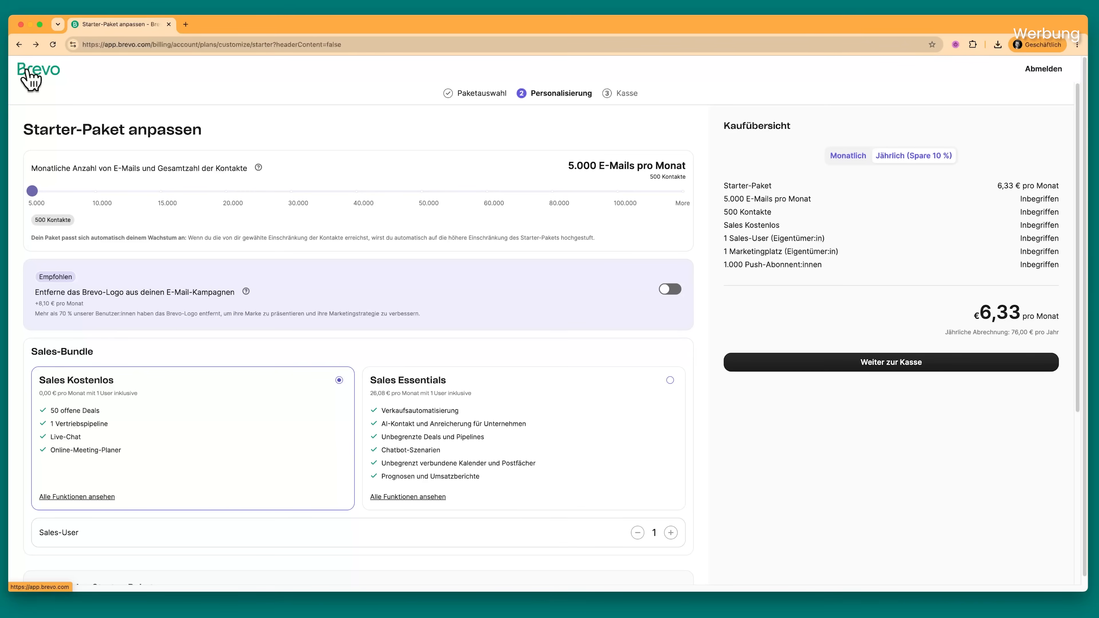
{"action": "left_click", "coordinate": [28, 72]}
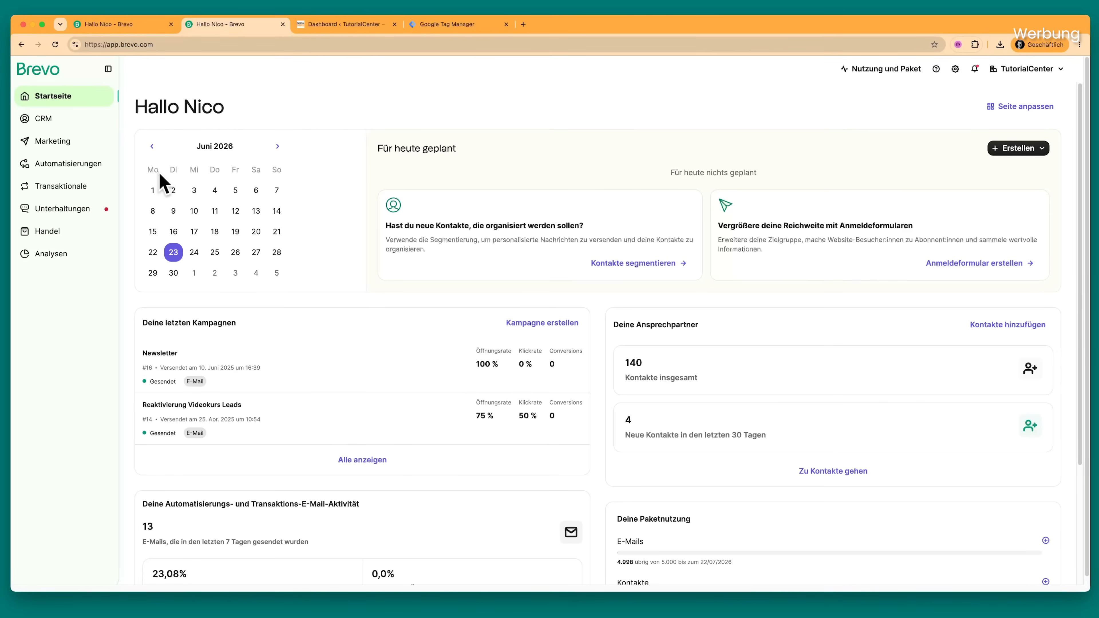
Step: Open the push campaigns in the marketing area and start configuring push notifications
{"action": "left_click", "coordinate": [93, 144]}
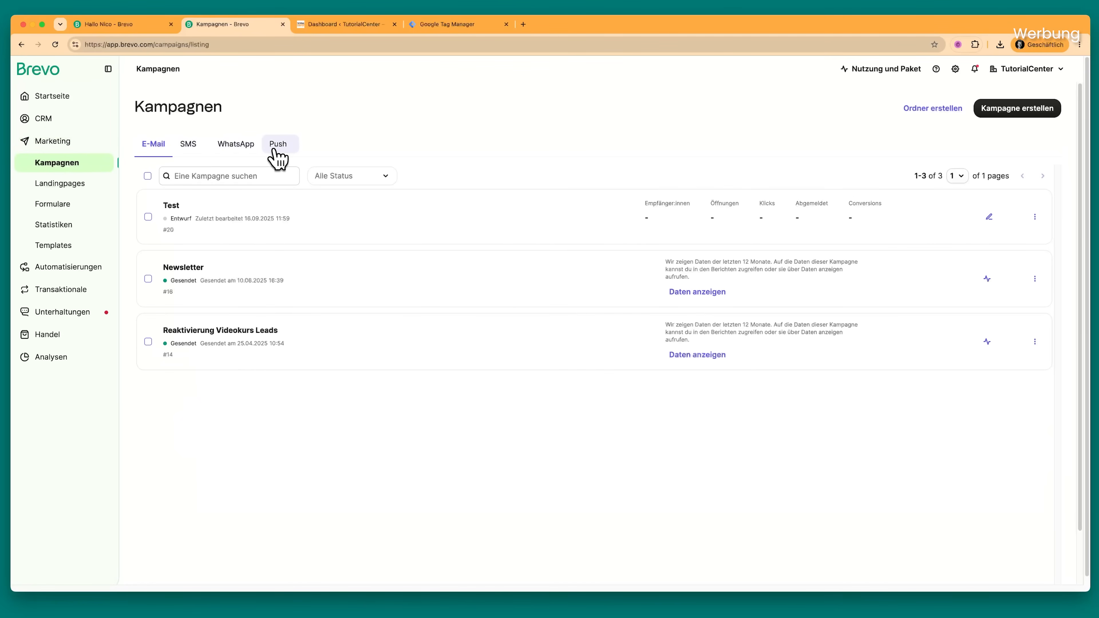
{"action": "left_click", "coordinate": [275, 151]}
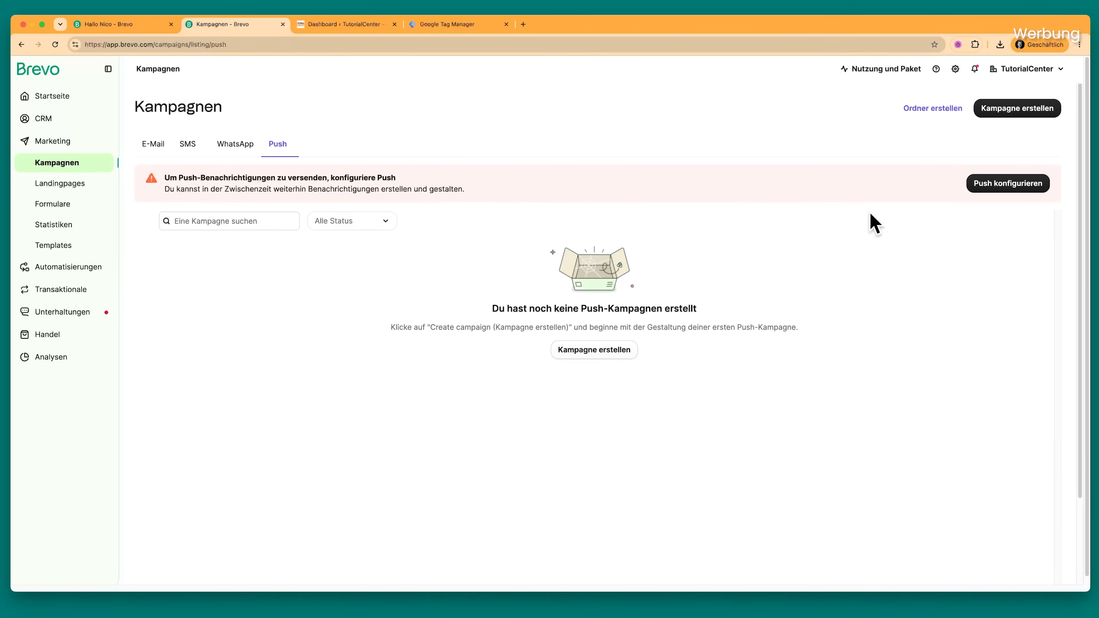
{"action": "left_click", "coordinate": [979, 185]}
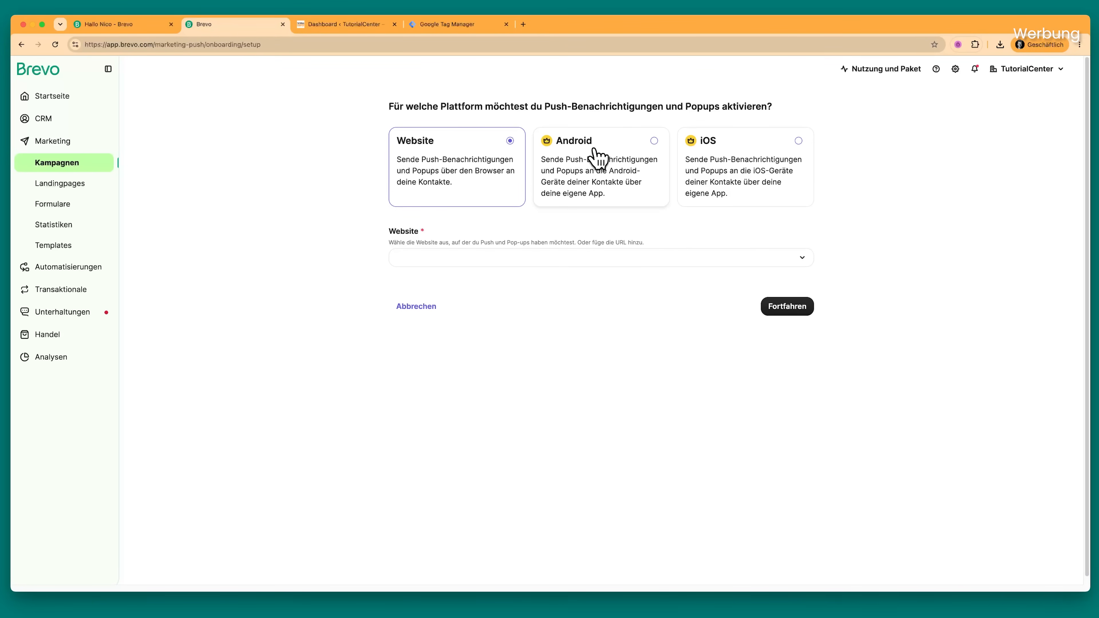
Step: Try the Android and iOS platform options for push notifications and return the selection to Website
{"action": "left_click", "coordinate": [608, 167]}
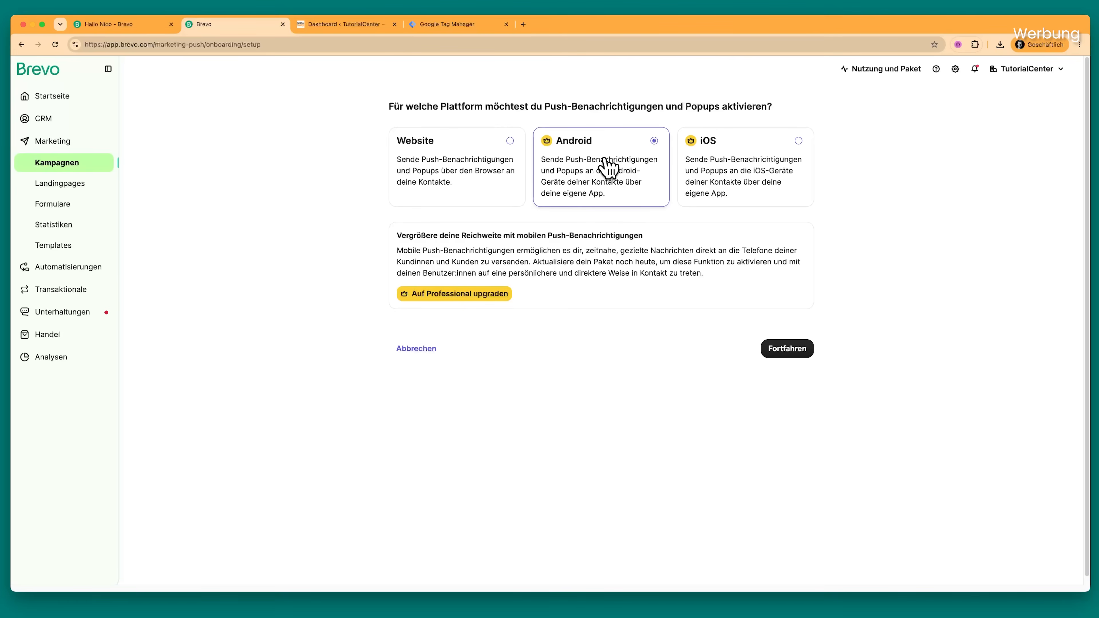
{"action": "left_click", "coordinate": [787, 173]}
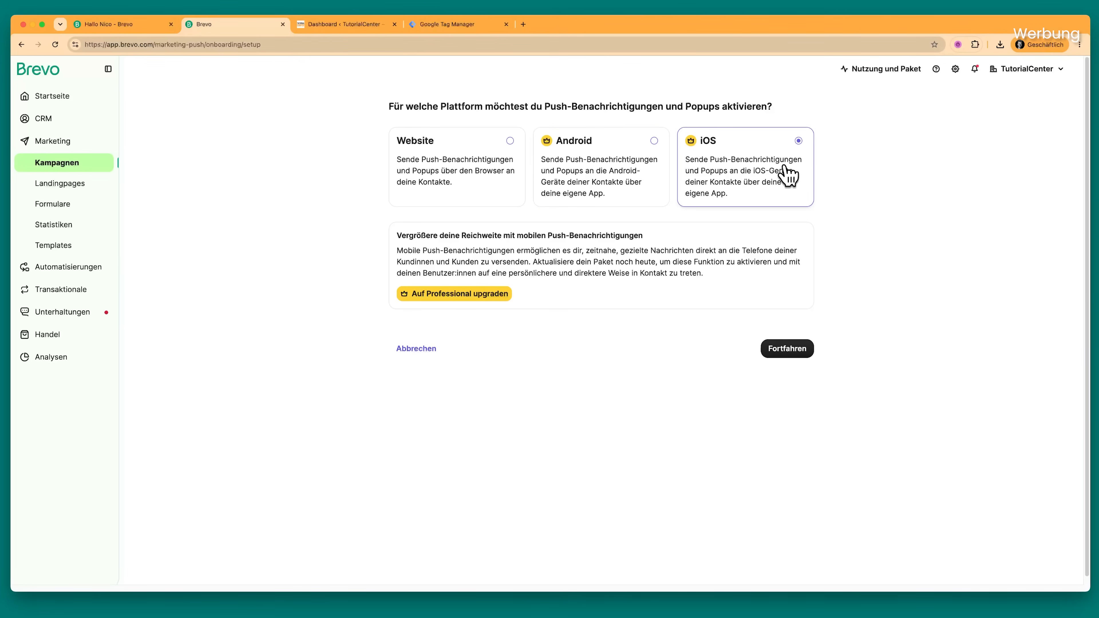
{"action": "left_click", "coordinate": [635, 191]}
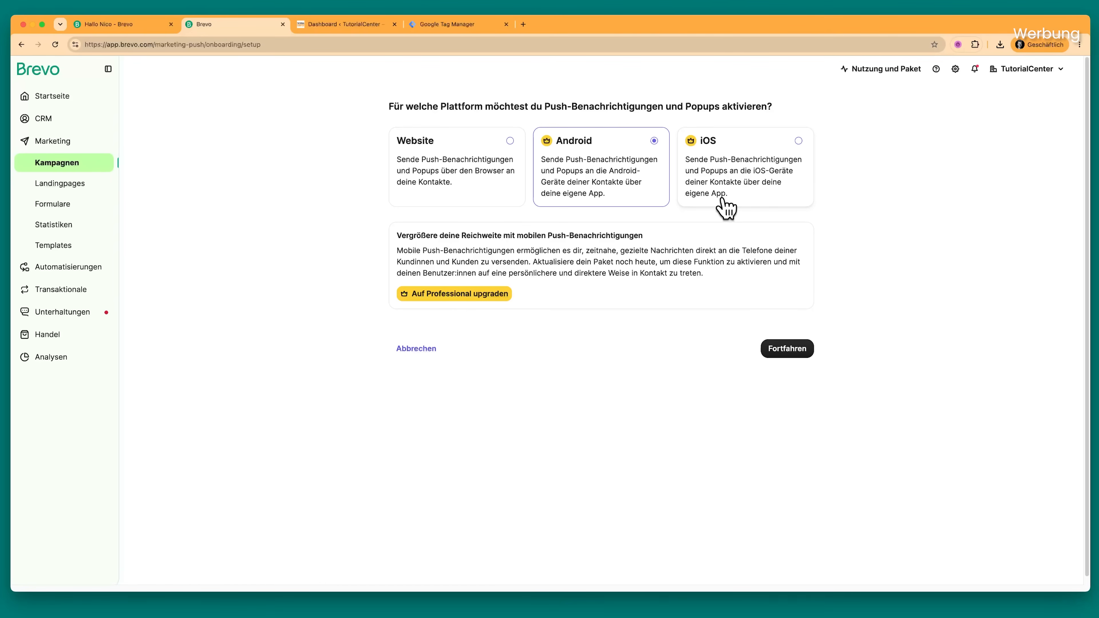
{"action": "left_click", "coordinate": [484, 179]}
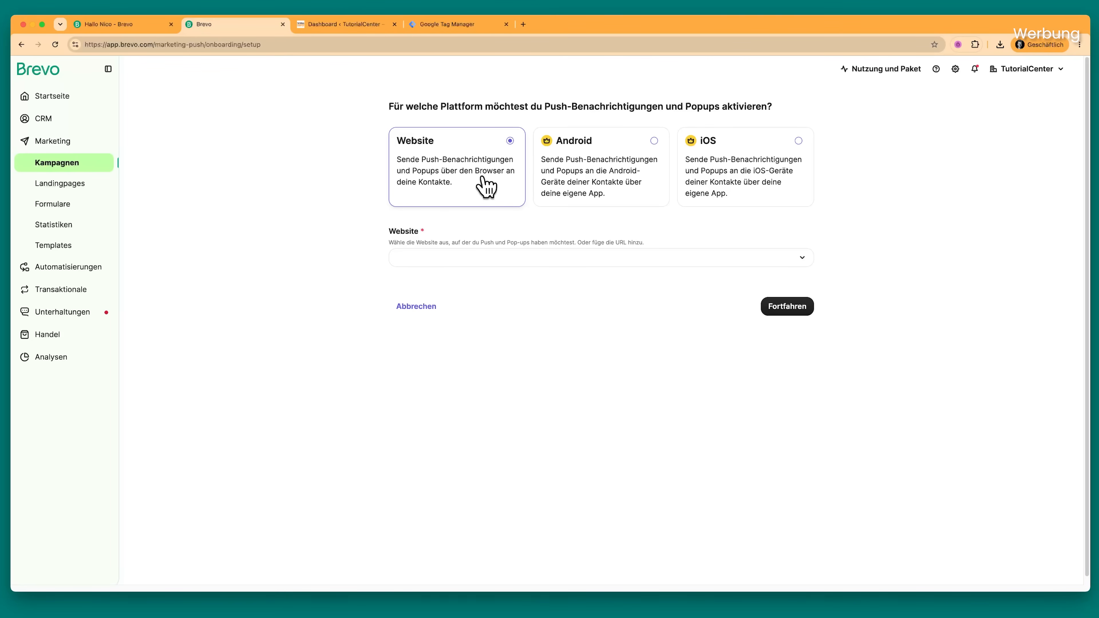
{"action": "left_click", "coordinate": [503, 260]}
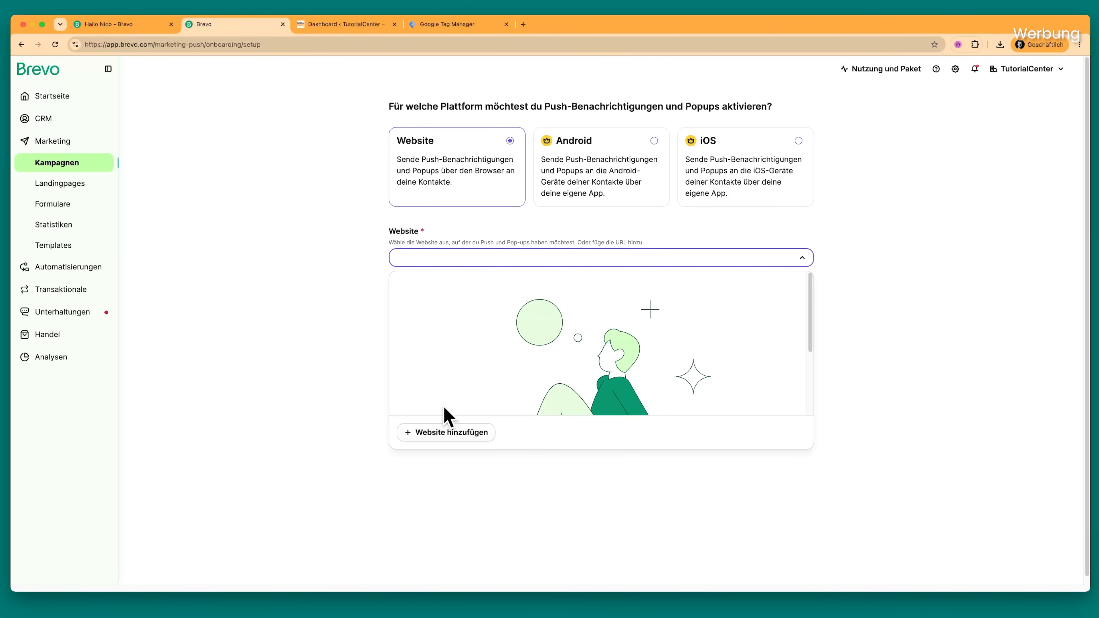
{"action": "left_click", "coordinate": [433, 433]}
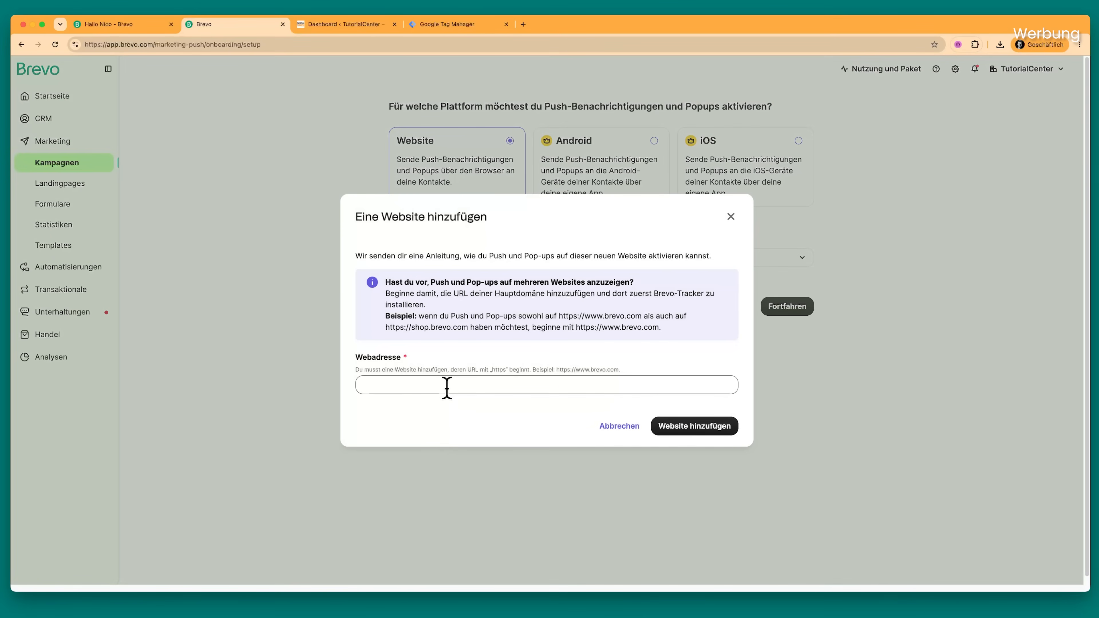
{"action": "left_click", "coordinate": [361, 25]}
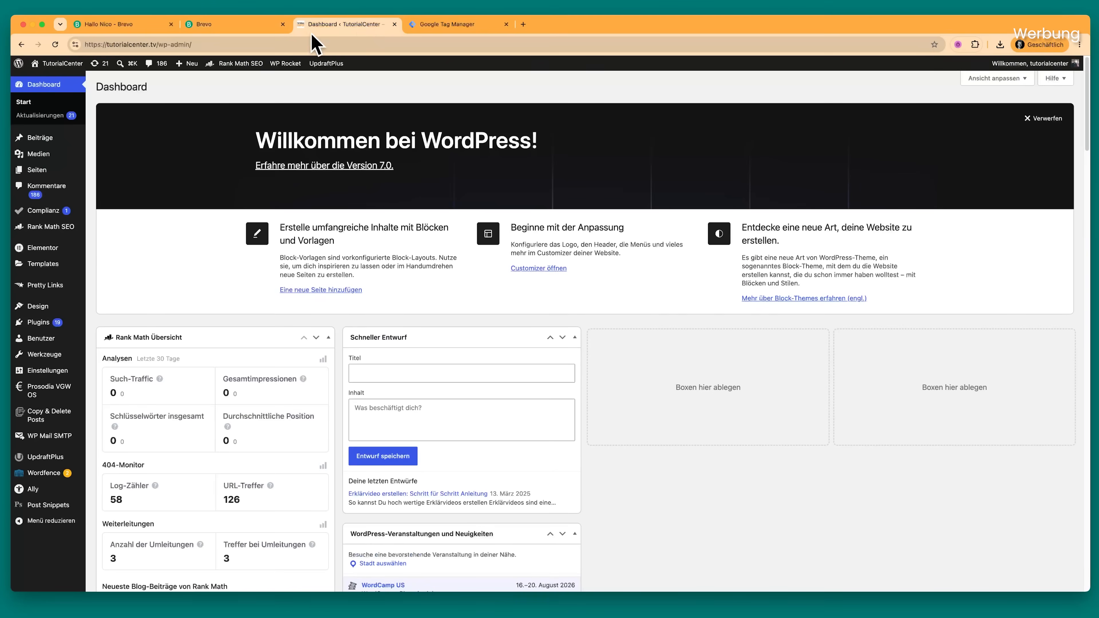
{"action": "right_click", "coordinate": [55, 79]}
{"action": "left_click", "coordinate": [96, 81]}
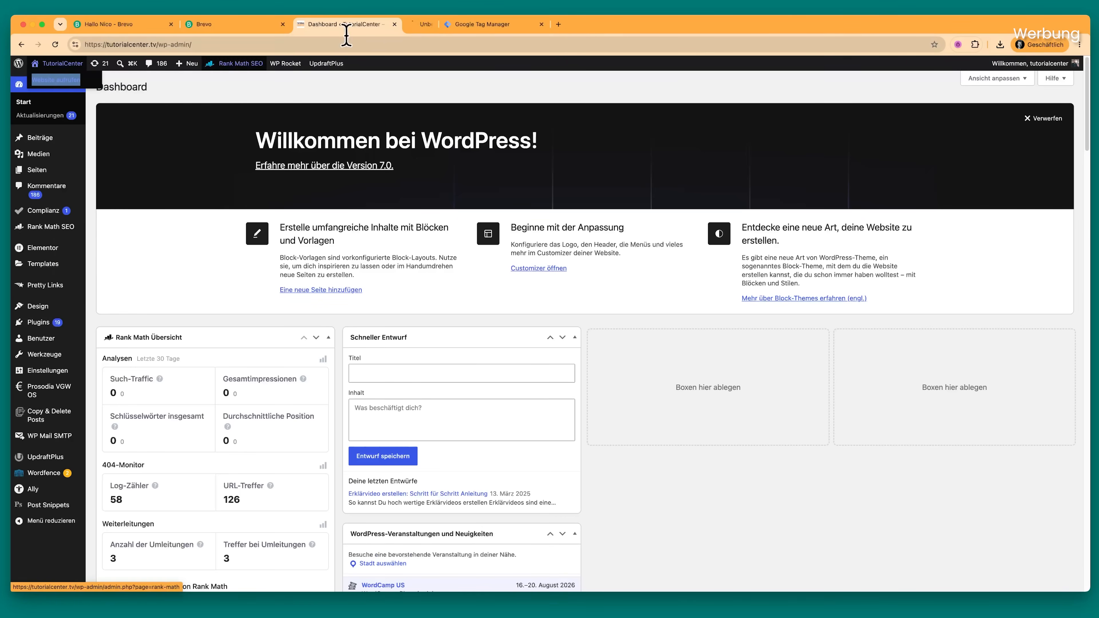
{"action": "left_click", "coordinate": [407, 26]}
{"action": "left_click", "coordinate": [398, 43]}
{"action": "key", "text": "super+c"}
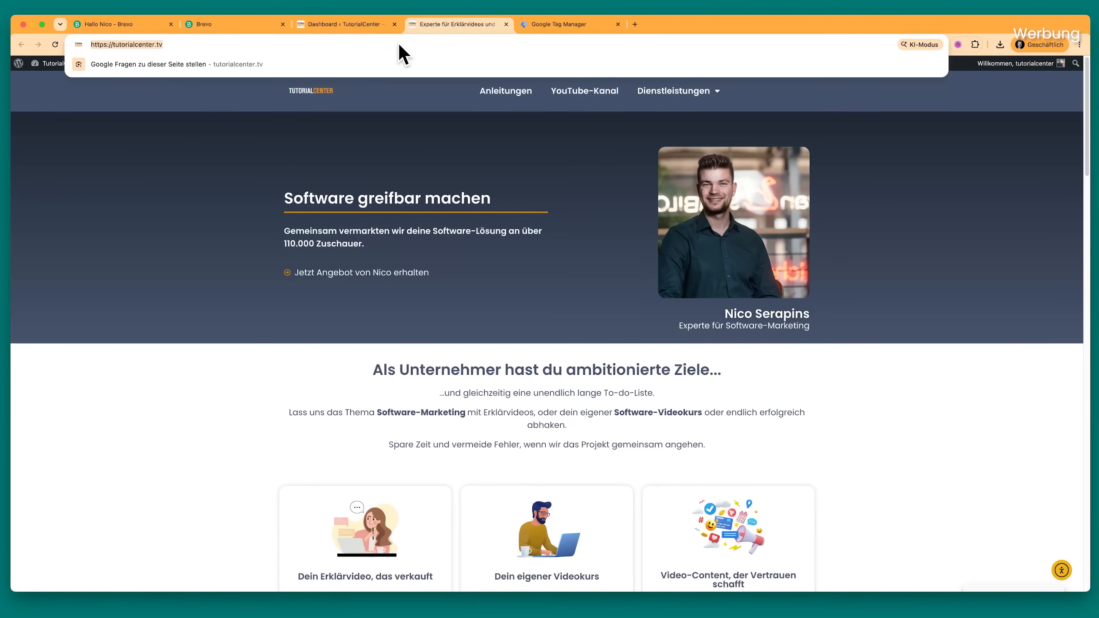
{"action": "left_click", "coordinate": [244, 30]}
{"action": "left_click", "coordinate": [493, 384]}
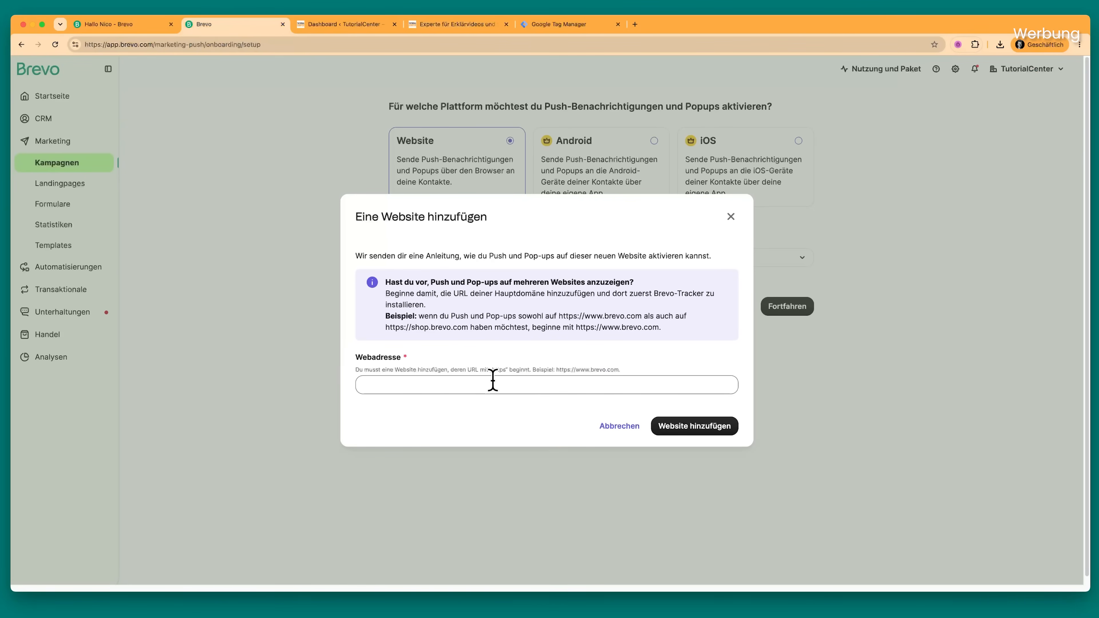
{"action": "key", "text": "super+v"}
{"action": "left_click", "coordinate": [684, 432]}
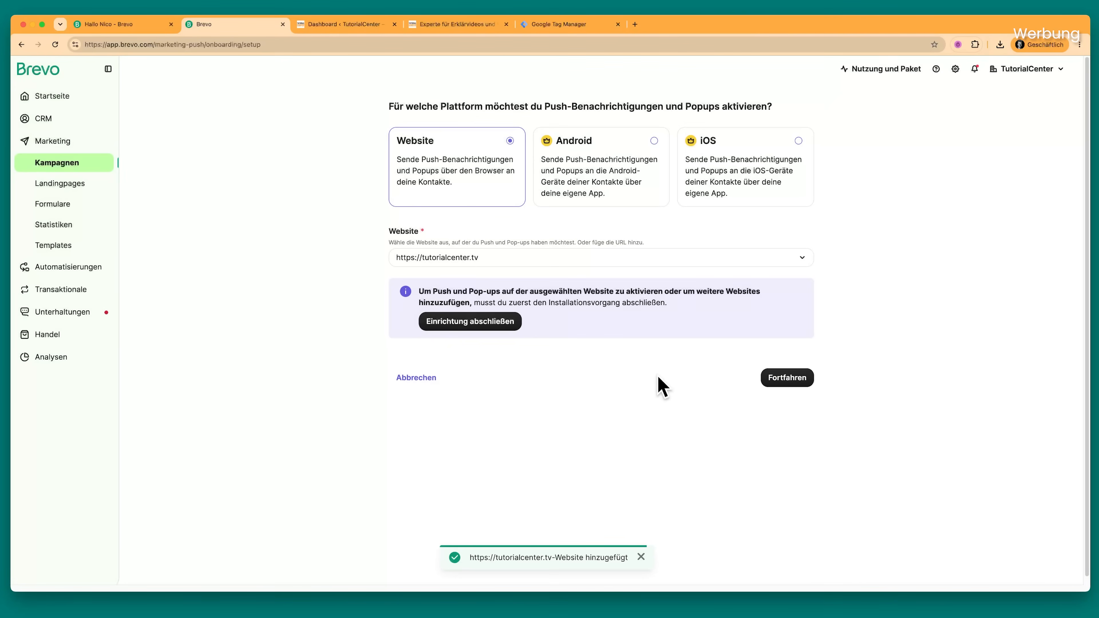
Step: Continue the website setup with the WordPress plug-in as the installation method and open the plug-in's page on WordPress.org
{"action": "left_click", "coordinate": [505, 322]}
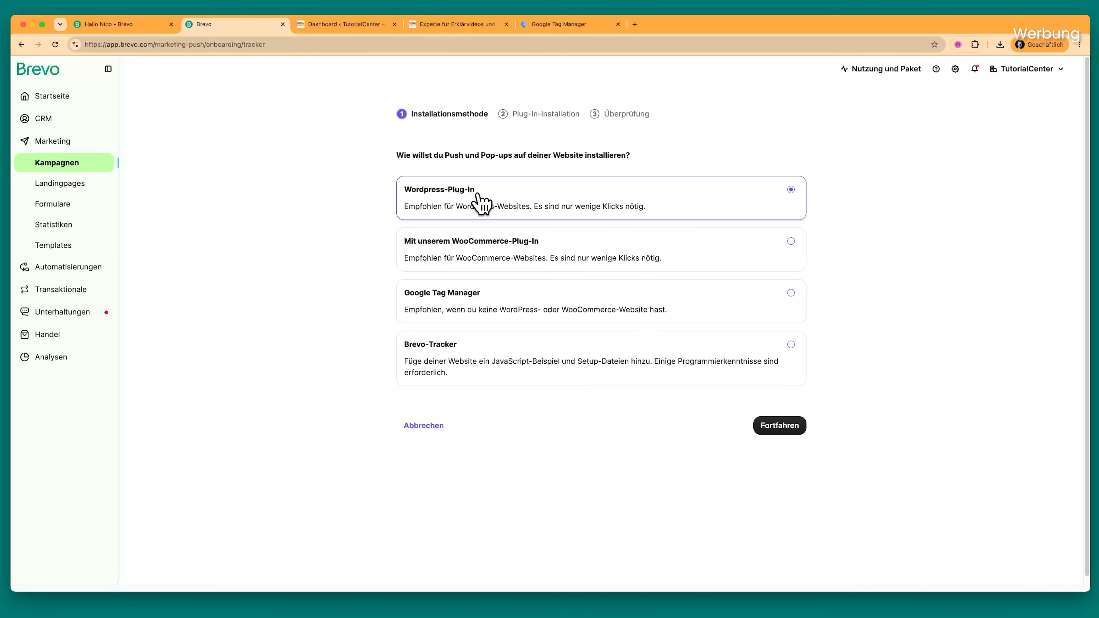
{"action": "left_click", "coordinate": [473, 362]}
{"action": "left_click", "coordinate": [522, 310]}
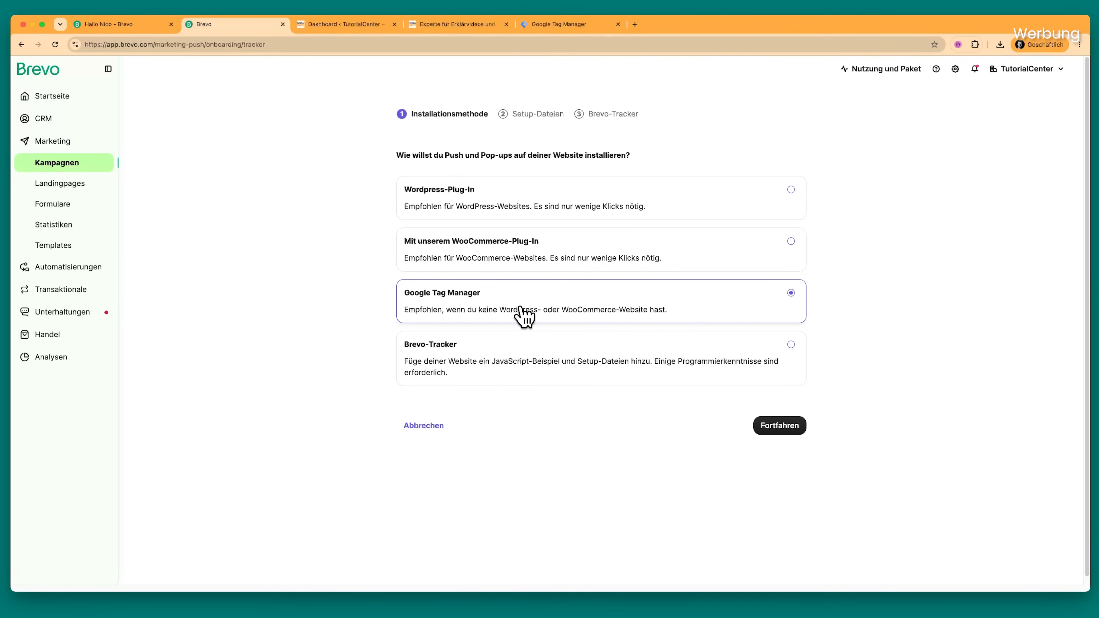
{"action": "left_click", "coordinate": [788, 426]}
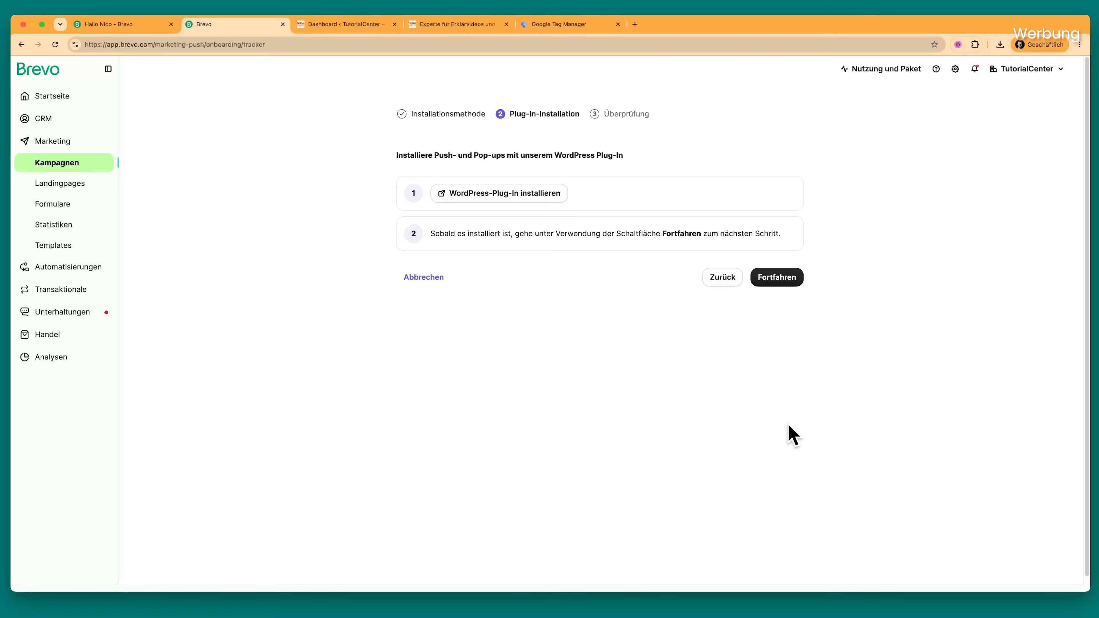
{"action": "left_click", "coordinate": [517, 195]}
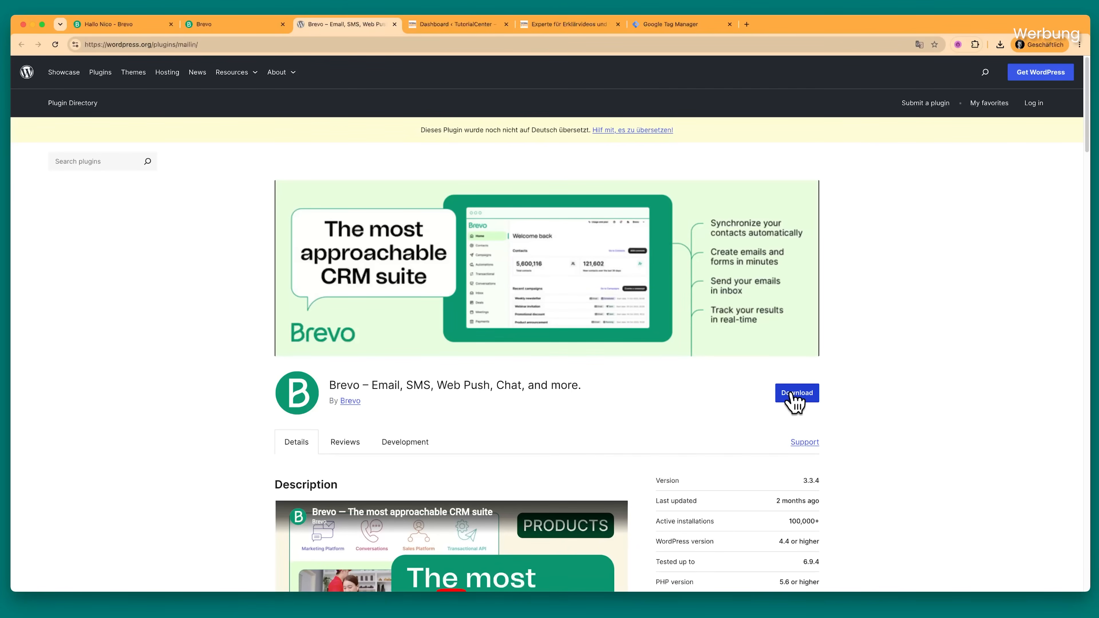
Step: Switch to the WordPress dashboard and open the page for adding a plugin
{"action": "left_click", "coordinate": [457, 24]}
{"action": "mouse_move", "coordinate": [124, 346]}
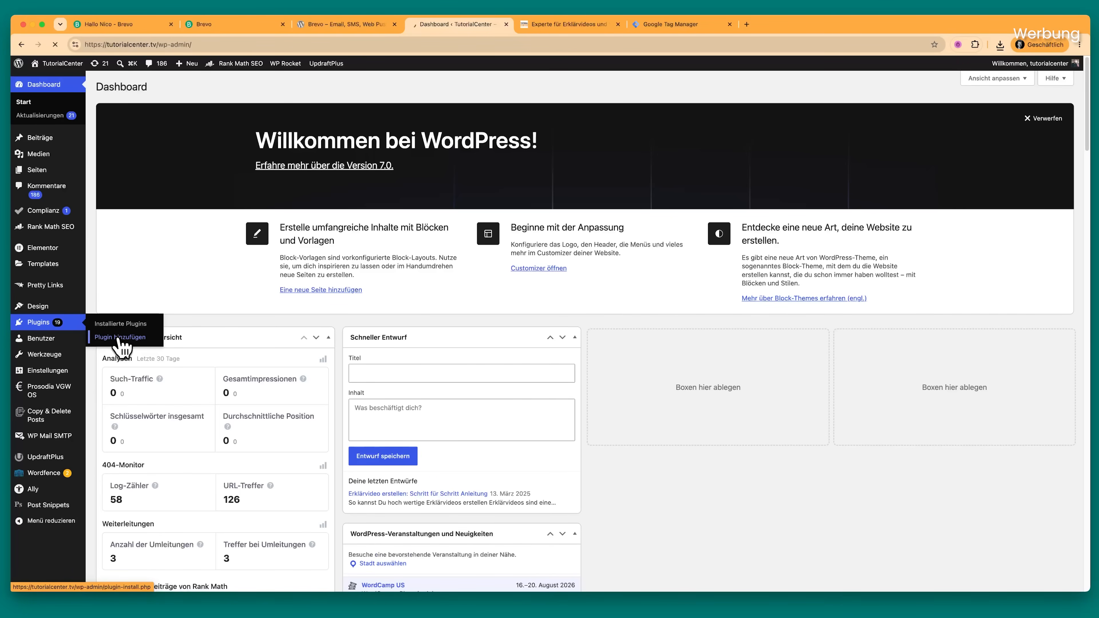
{"action": "left_click", "coordinate": [124, 338]}
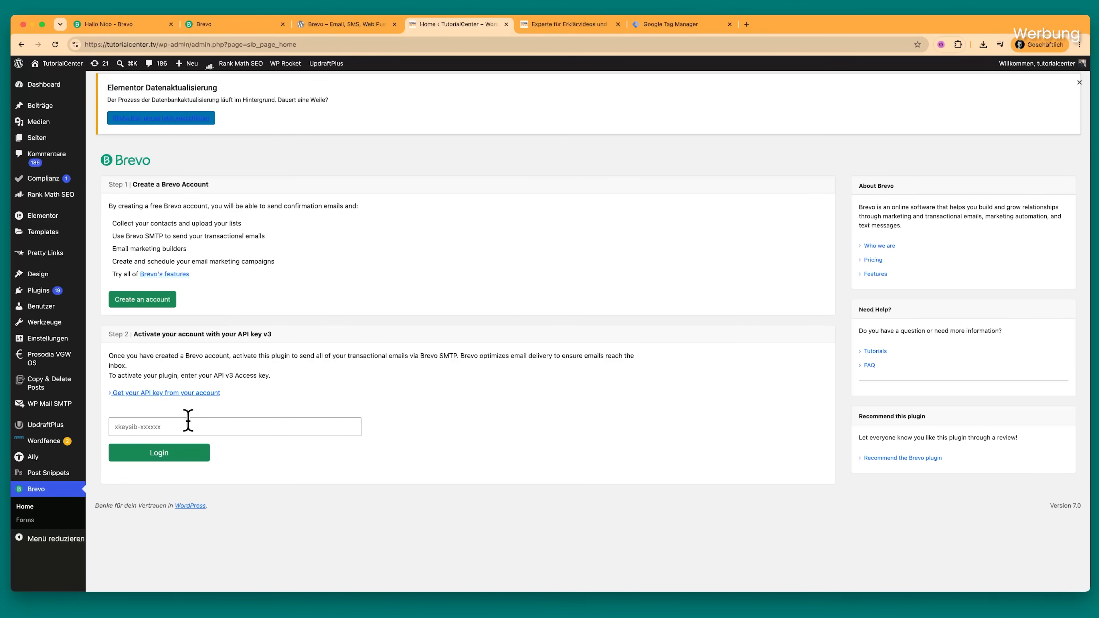
Step: Generate a new API key in the Brevo settings and log the Brevo WordPress plugin in with that API key
{"action": "left_click", "coordinate": [192, 393]}
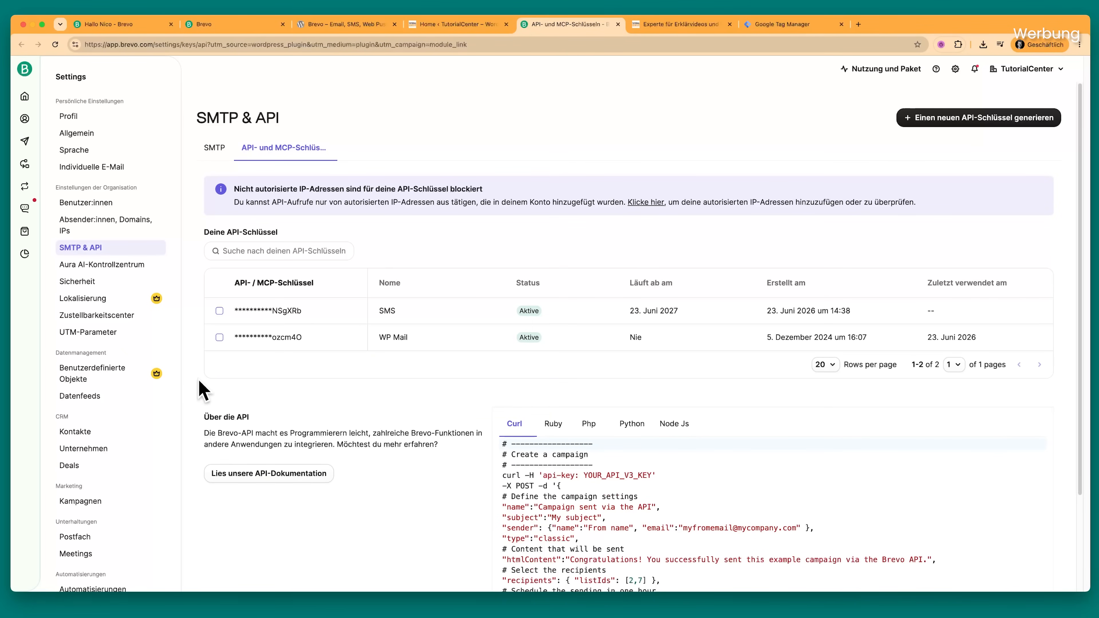
{"action": "left_click", "coordinate": [909, 117]}
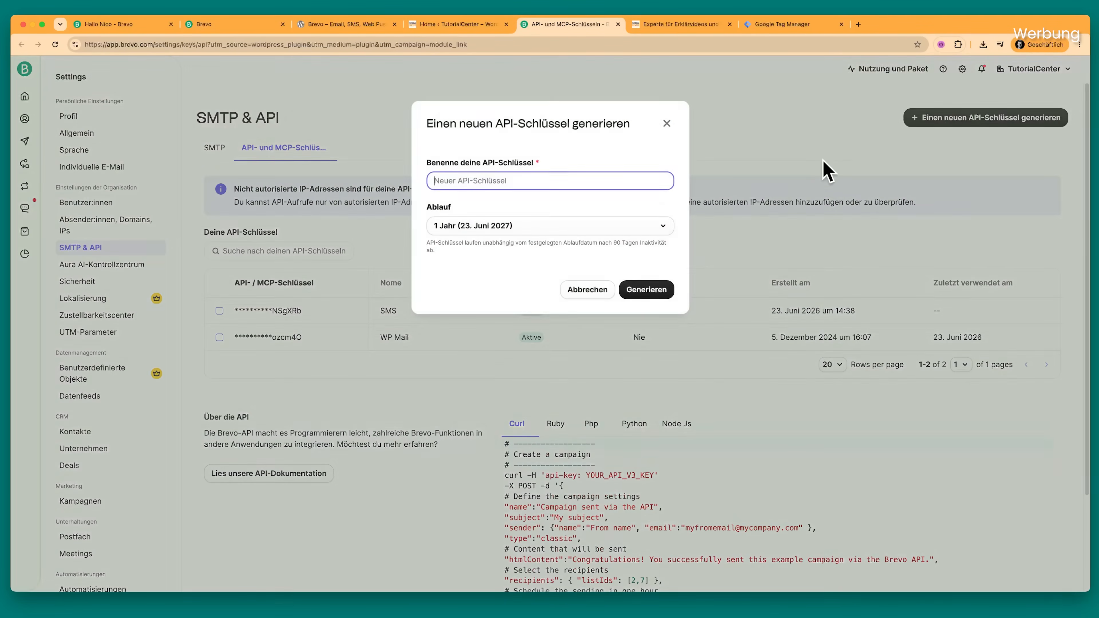
{"action": "type", "text": "W"}
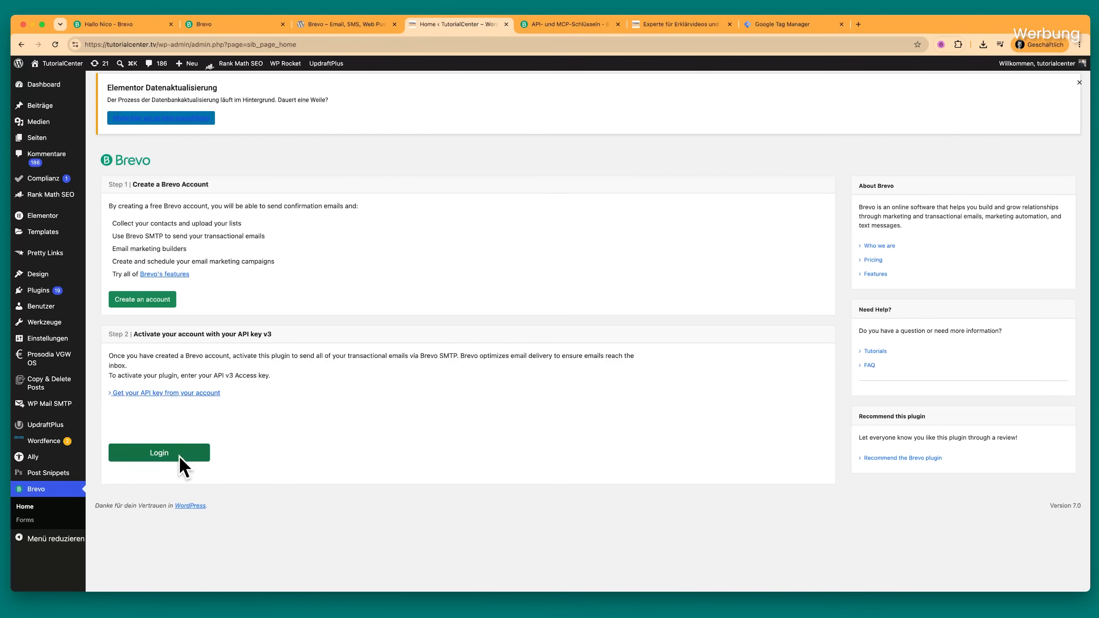
{"action": "left_click", "coordinate": [187, 453]}
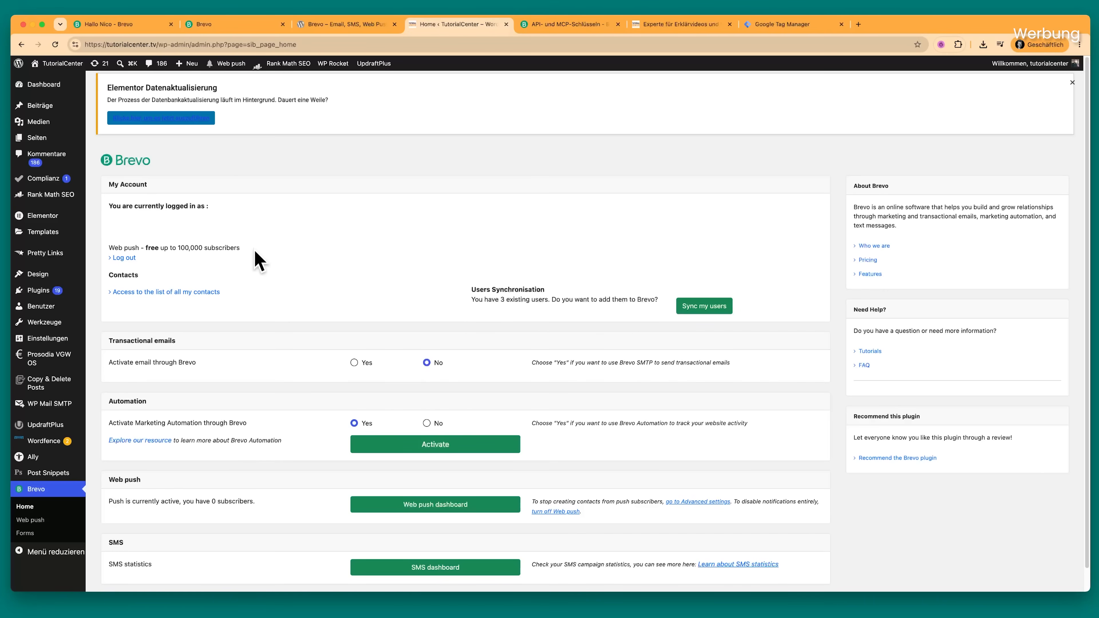
Step: Check the plugin's web push subscriber allowance and open the web push dashboard
{"action": "left_click_drag", "start_coordinate": [241, 248], "coordinate": [109, 251]}
{"action": "left_click", "coordinate": [109, 250]}
{"action": "left_click", "coordinate": [398, 504]}
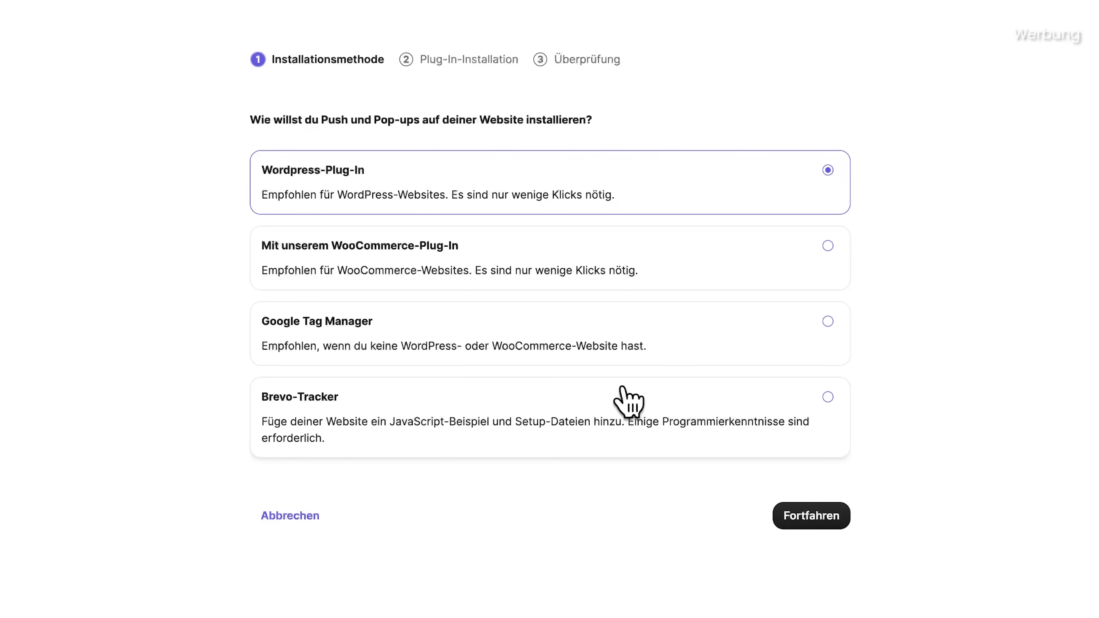
Step: Choose Google Tag Manager as the installation method, then download the setup files ZIP and check the two required file URLs
{"action": "left_click", "coordinate": [634, 340]}
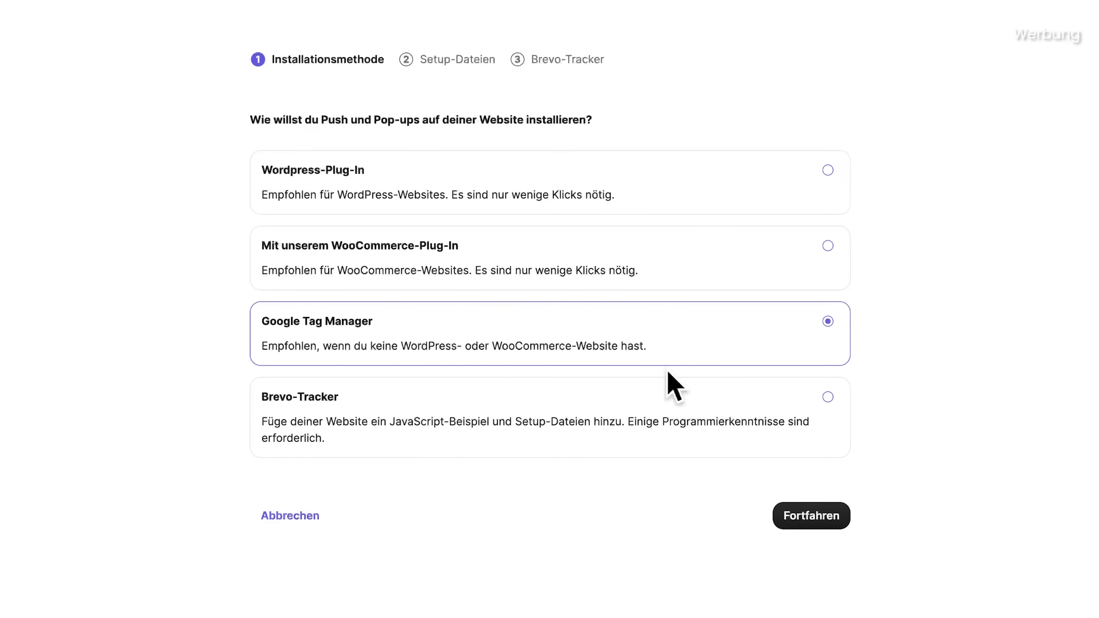
{"action": "left_click", "coordinate": [814, 516]}
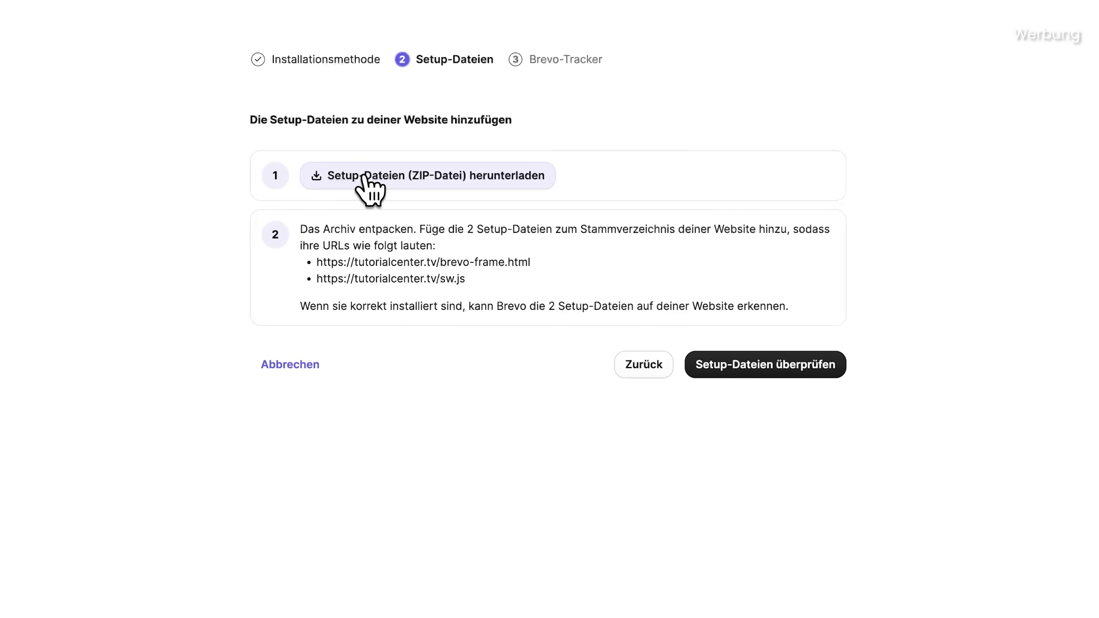
{"action": "left_click", "coordinate": [365, 176]}
{"action": "left_click_drag", "start_coordinate": [465, 280], "coordinate": [316, 262]}
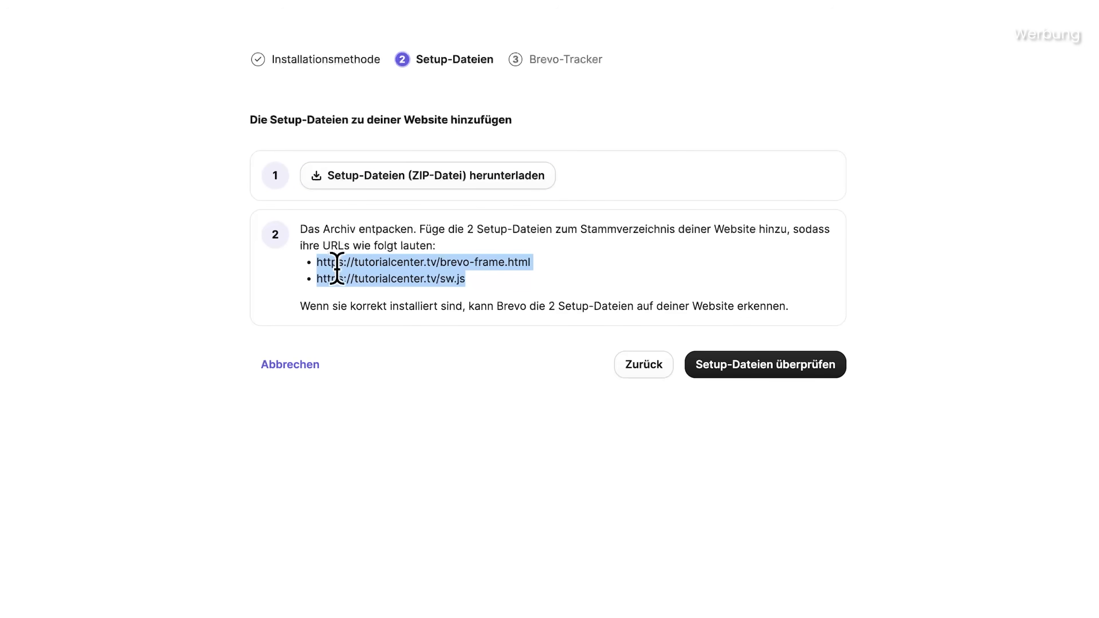
{"action": "left_click", "coordinate": [345, 281]}
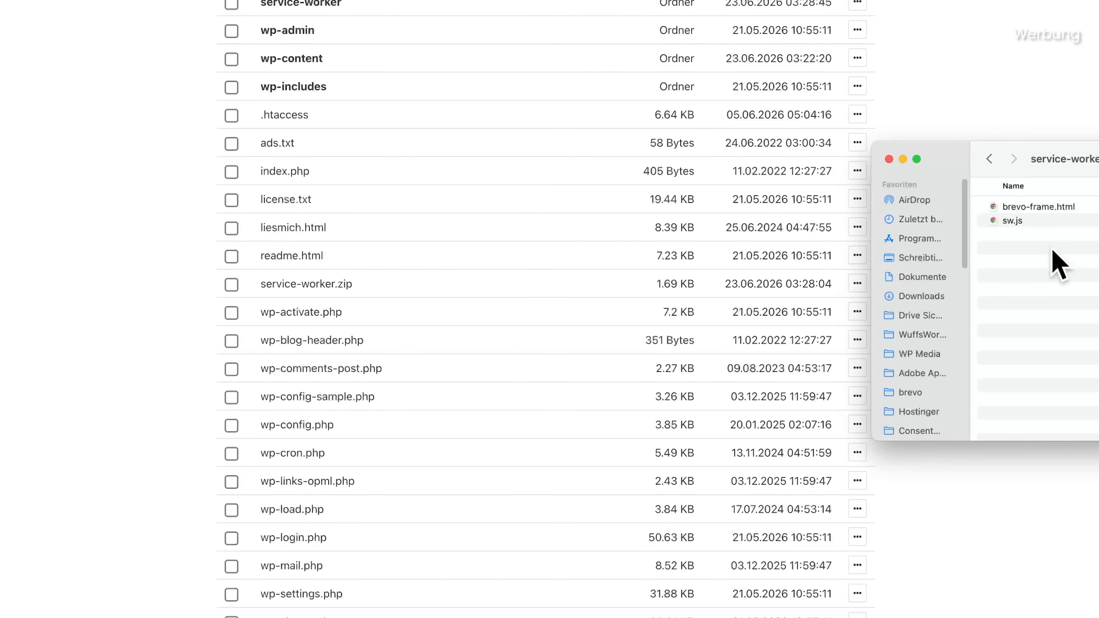
Step: Upload brevo-frame.html and sw.js to the tutorialcenter root folder on the web server and have Brevo verify the setup files
{"action": "left_click_drag", "start_coordinate": [1051, 251], "coordinate": [535, 292]}
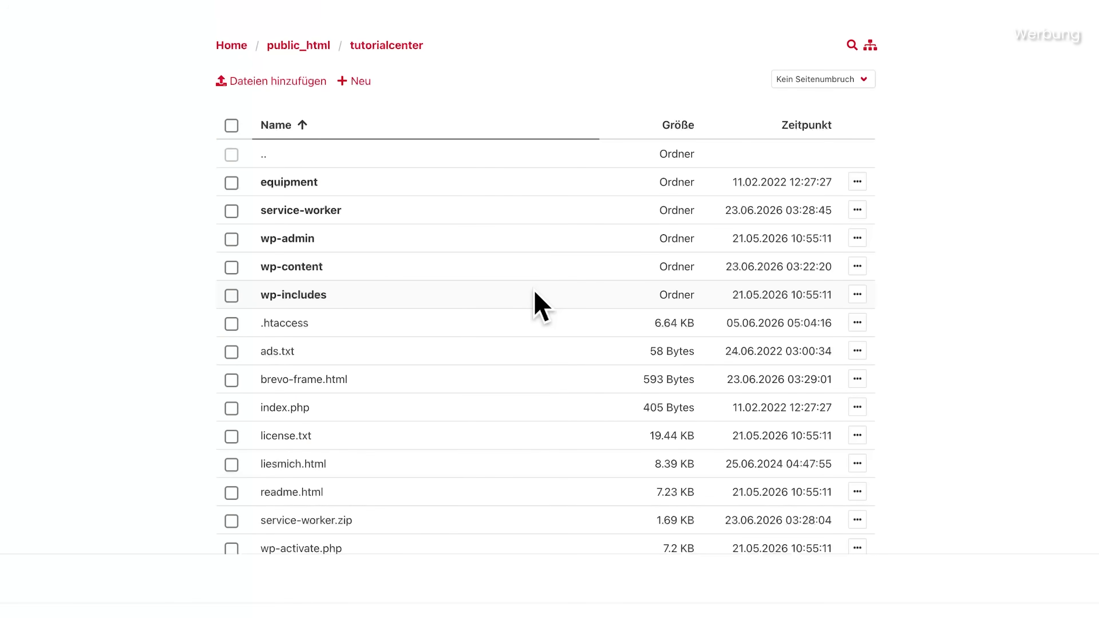
{"action": "left_click", "coordinate": [822, 1]}
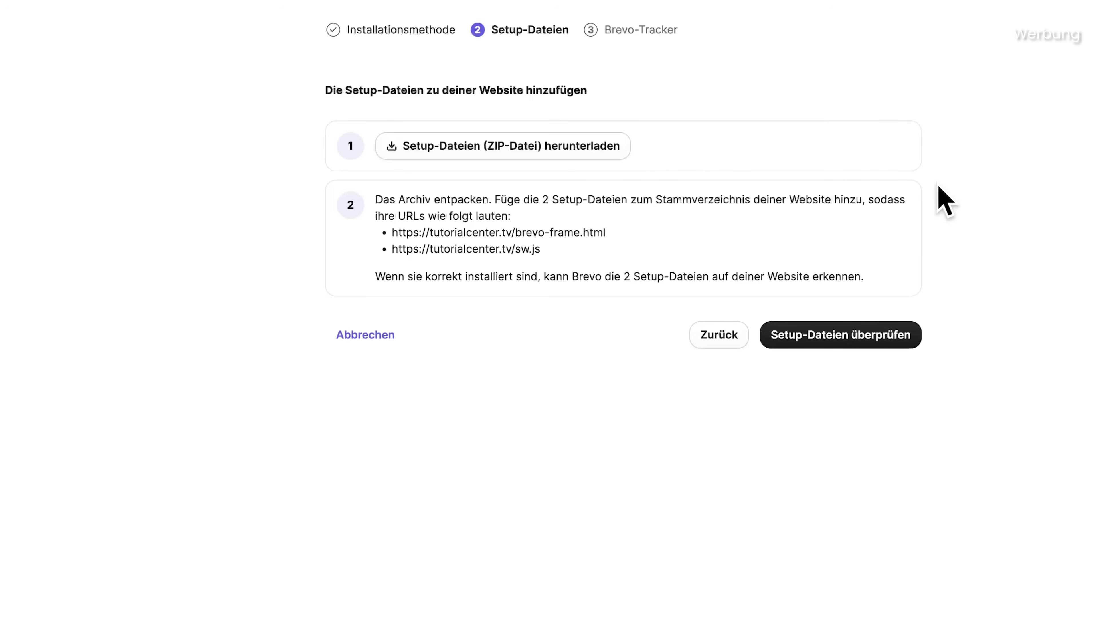
{"action": "left_click", "coordinate": [843, 340]}
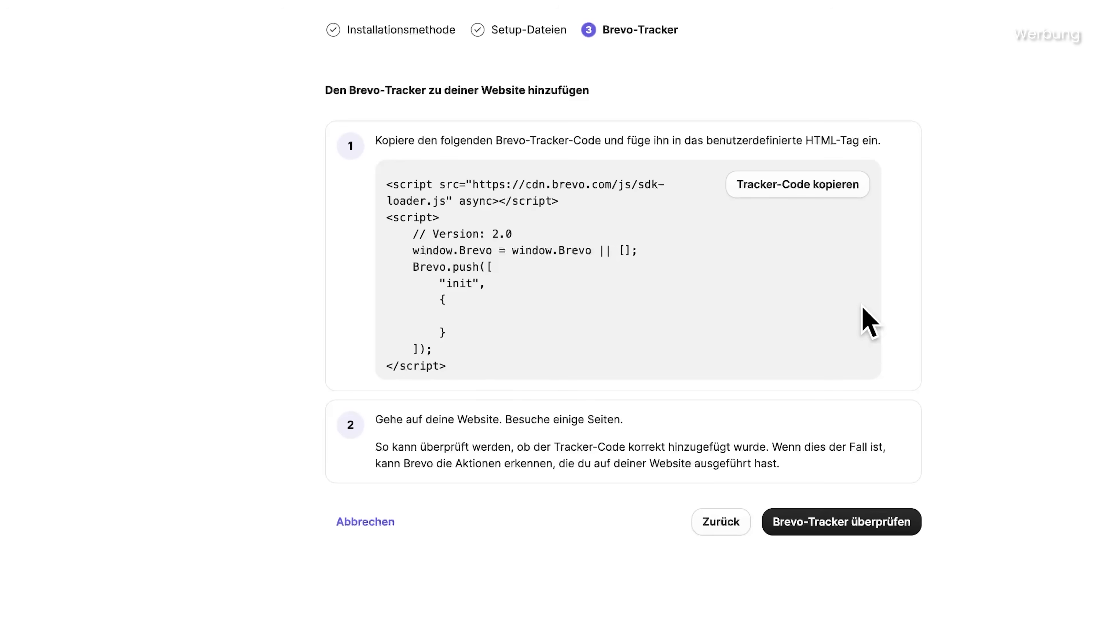
Step: Copy the Brevo tracker code and save it in Google Tag Manager as custom HTML tag "Brevo" with the All Pages trigger
{"action": "left_click", "coordinate": [829, 190]}
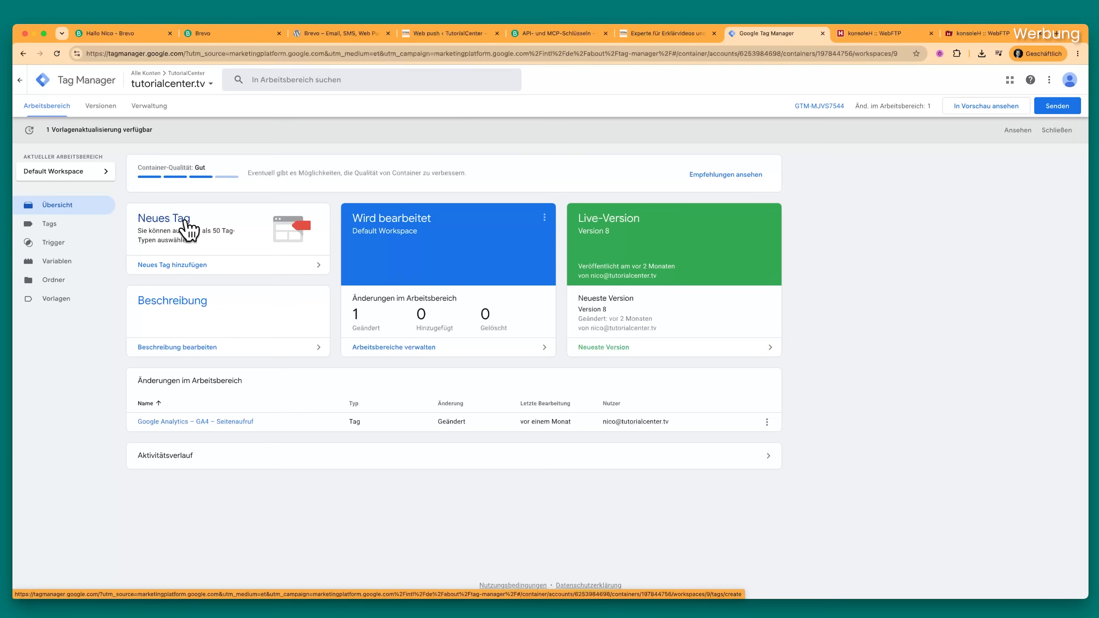
{"action": "left_click", "coordinate": [187, 219]}
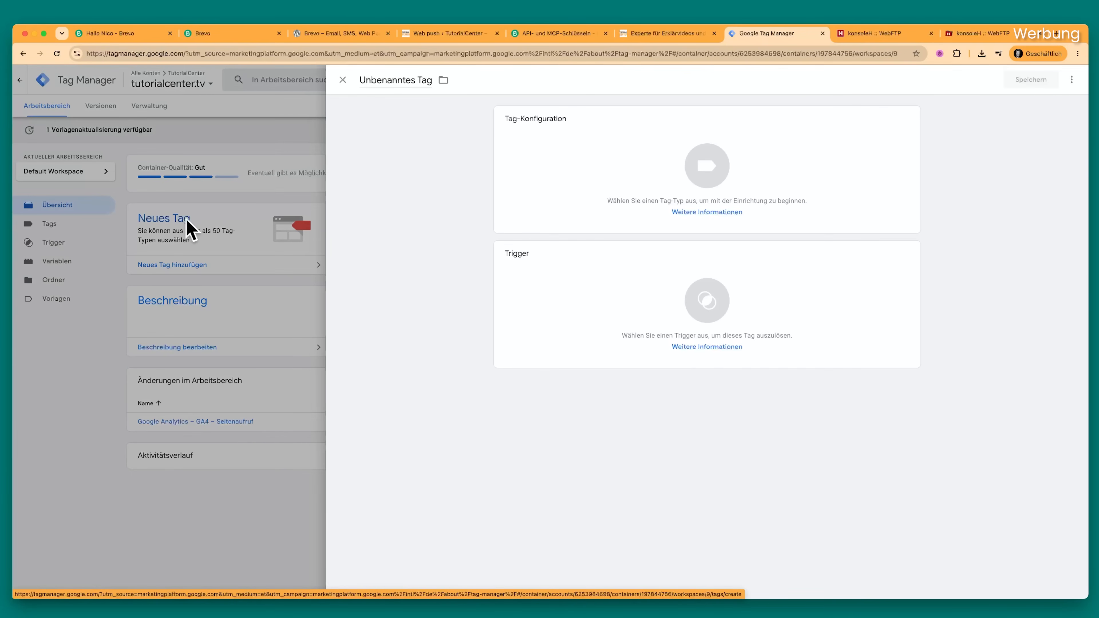
{"action": "left_click", "coordinate": [418, 77]}
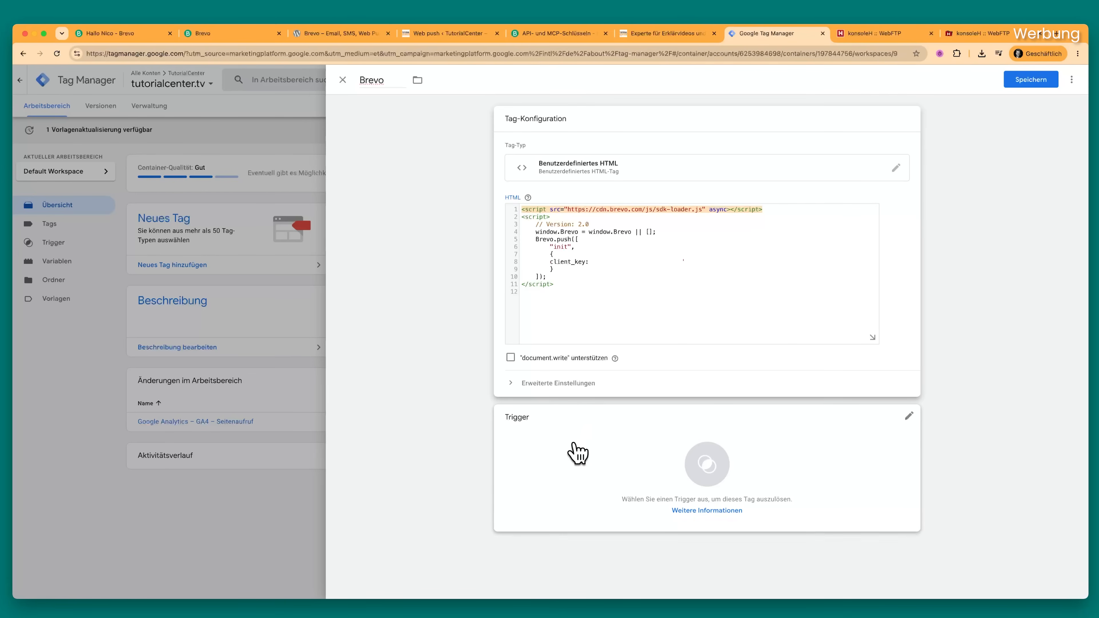
{"action": "left_click", "coordinate": [571, 454]}
{"action": "left_click", "coordinate": [476, 122]}
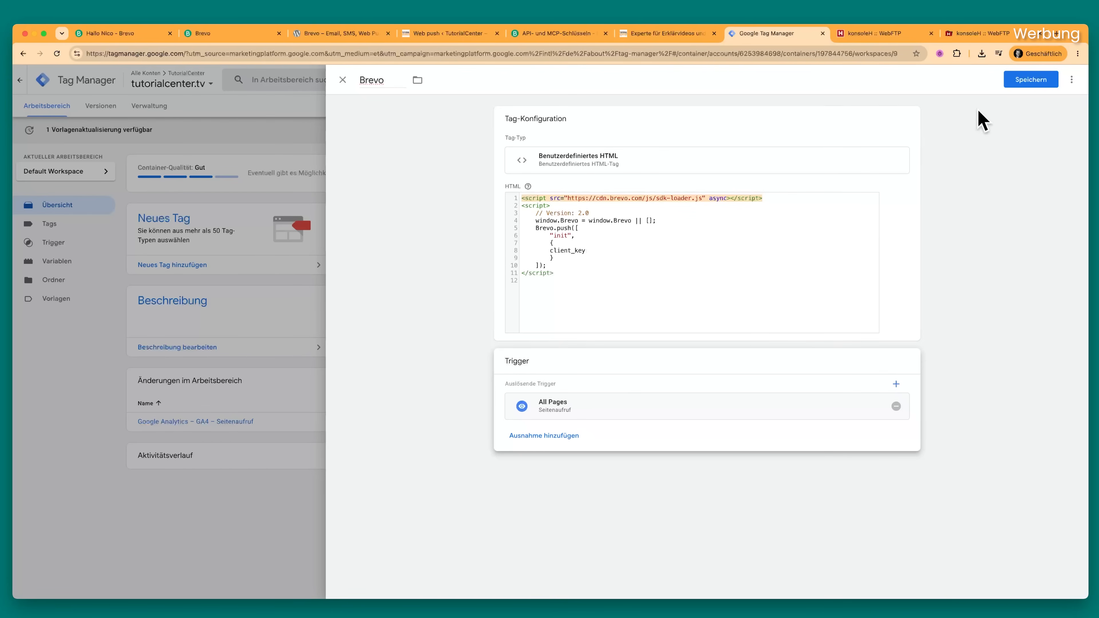
{"action": "left_click", "coordinate": [1029, 83]}
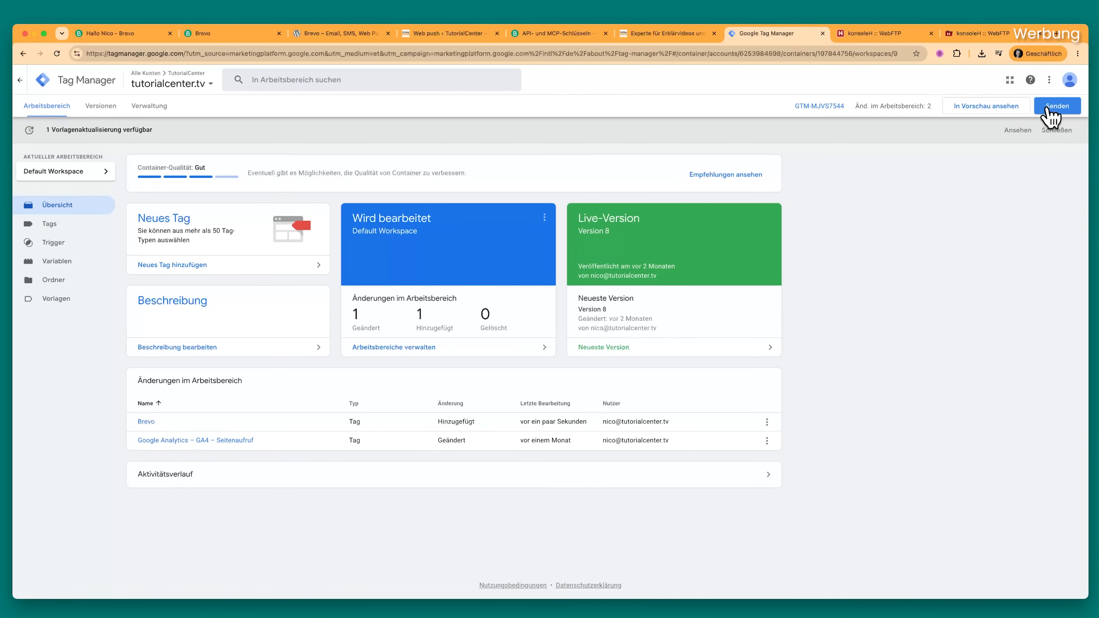
Step: Submit the Tag Manager workspace changes for publishing, then switch back to Brevo and verify the Brevo tracker
{"action": "left_click", "coordinate": [1049, 105]}
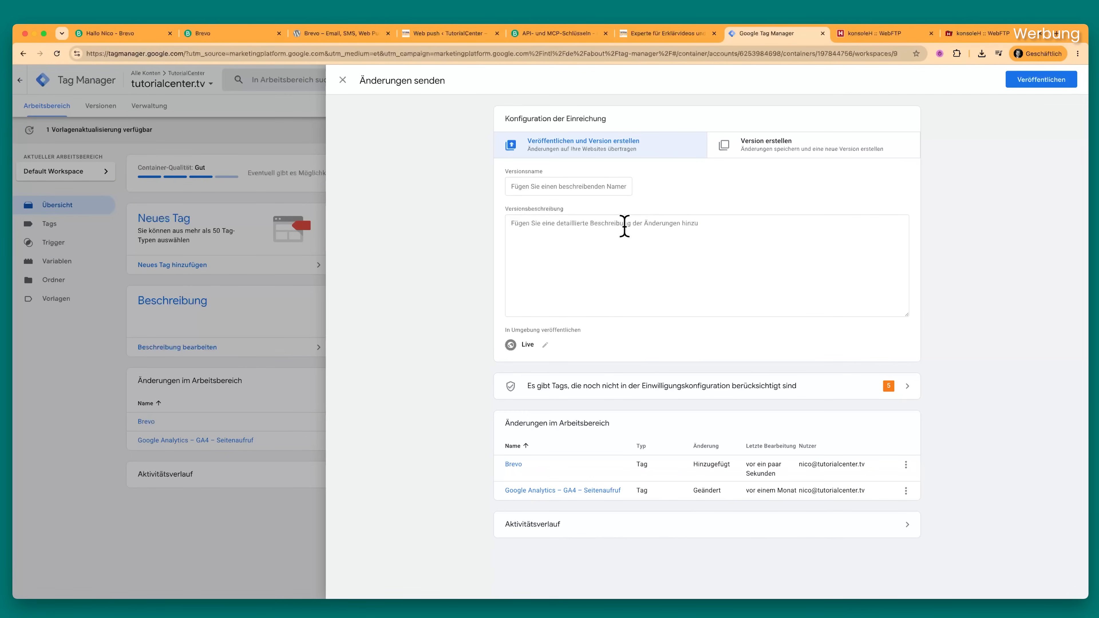
{"action": "left_click", "coordinate": [585, 187]}
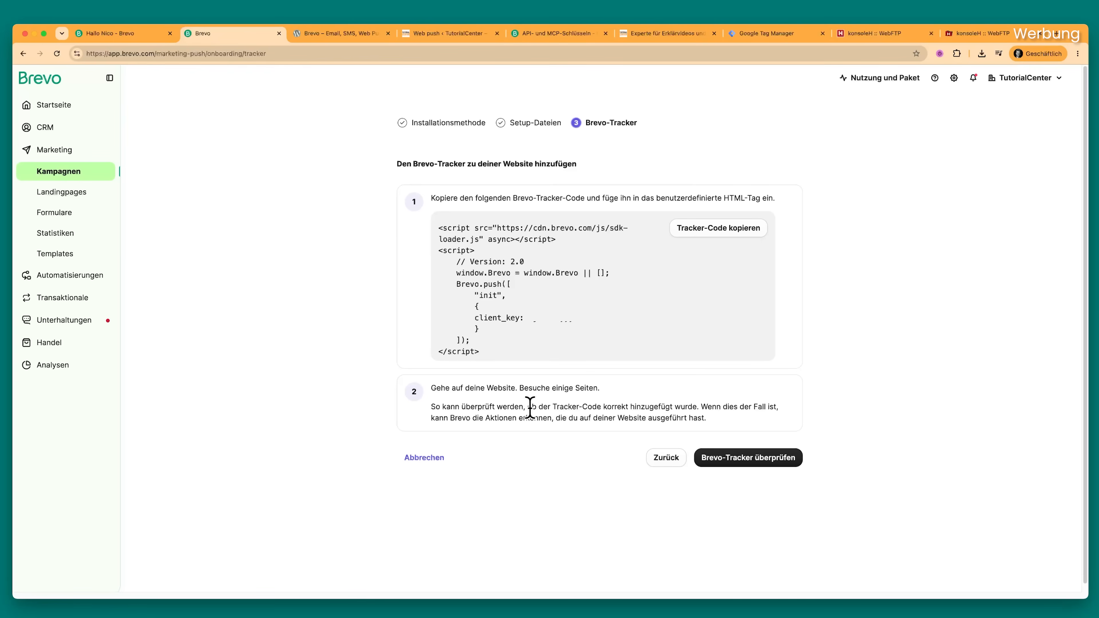
{"action": "left_click", "coordinate": [781, 463]}
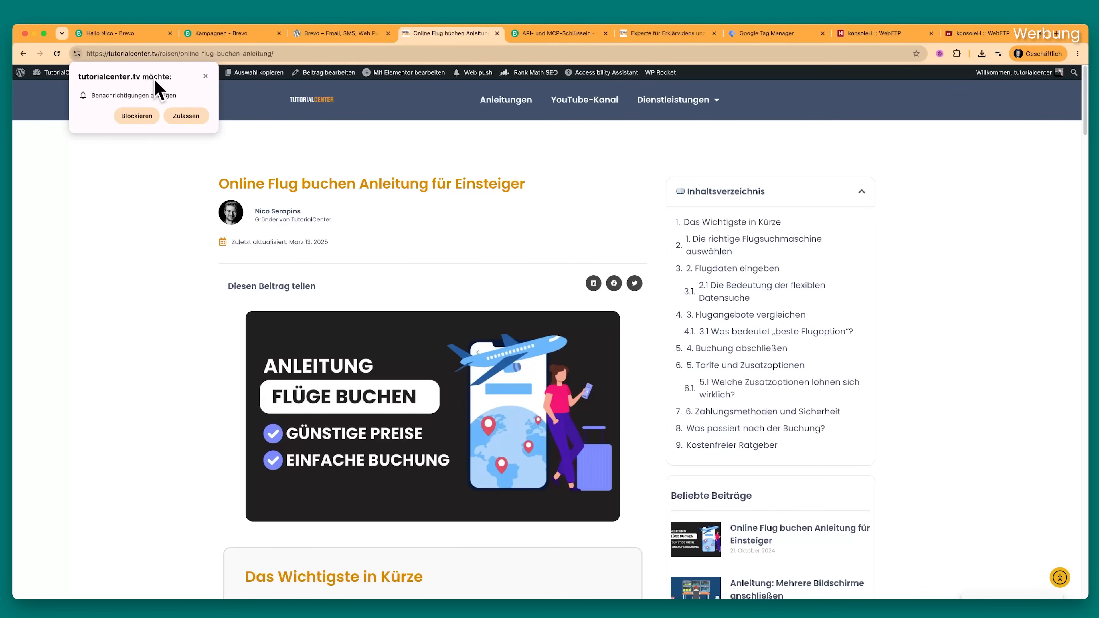
Step: Allow notifications from tutorialcenter.tv in the browser and check the site's notification permission
{"action": "left_click", "coordinate": [182, 116]}
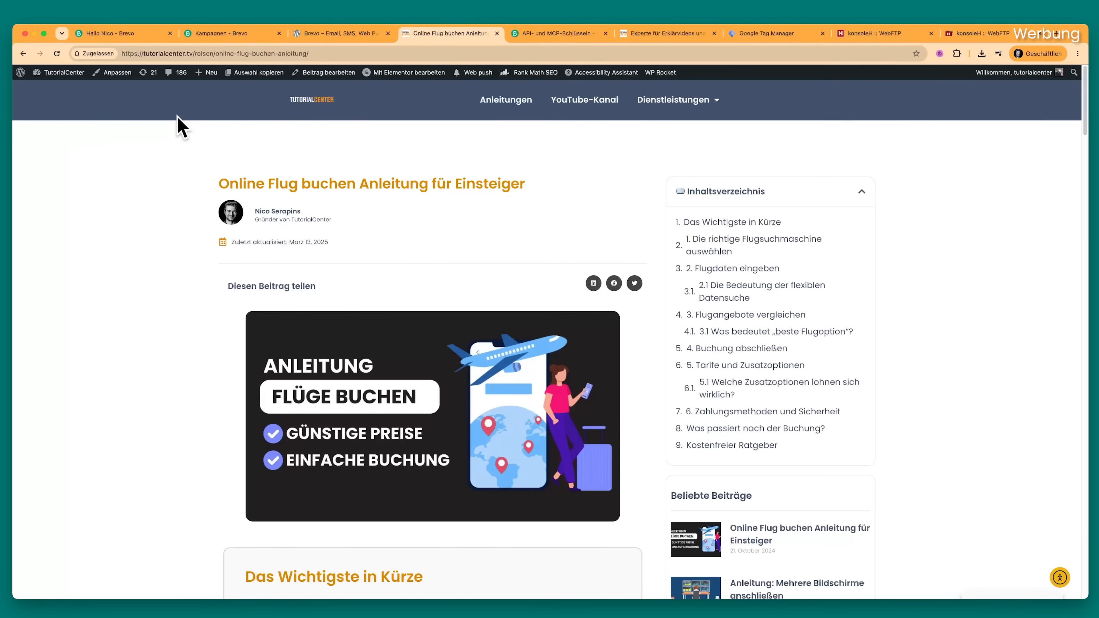
{"action": "left_click", "coordinate": [99, 54]}
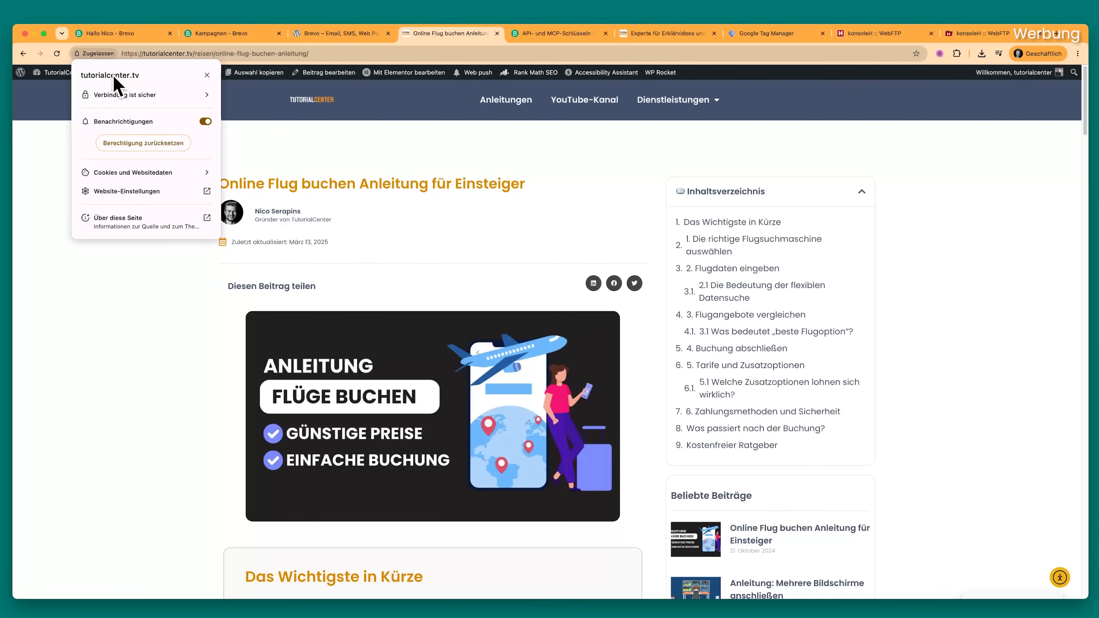
{"action": "left_click", "coordinate": [325, 167]}
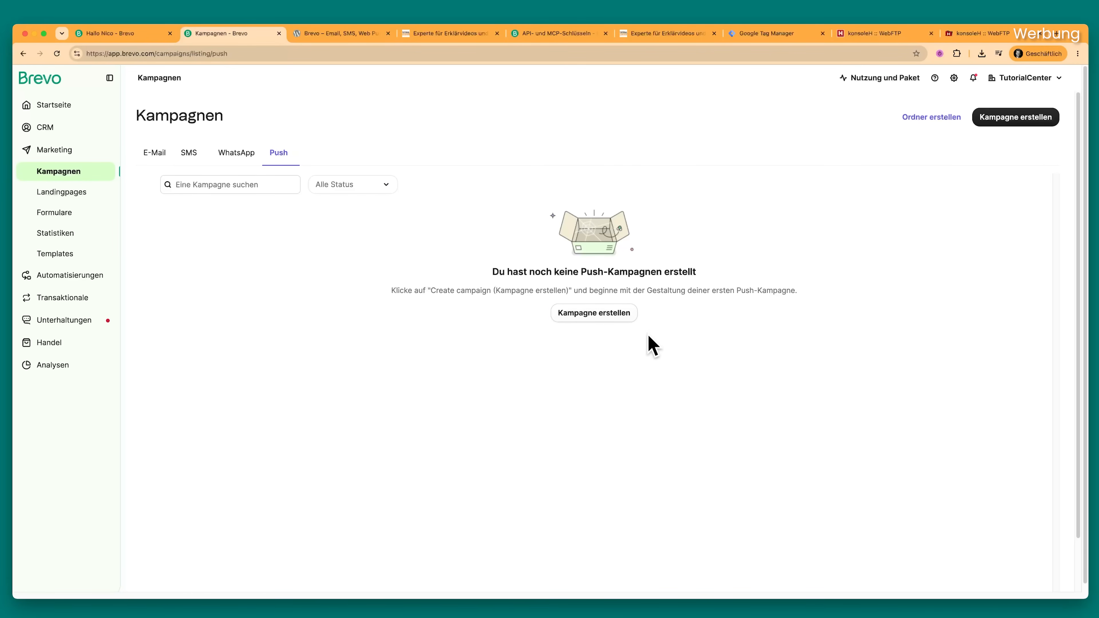
Step: Create a standard push campaign in Brevo named "Push test"
{"action": "left_click", "coordinate": [613, 318]}
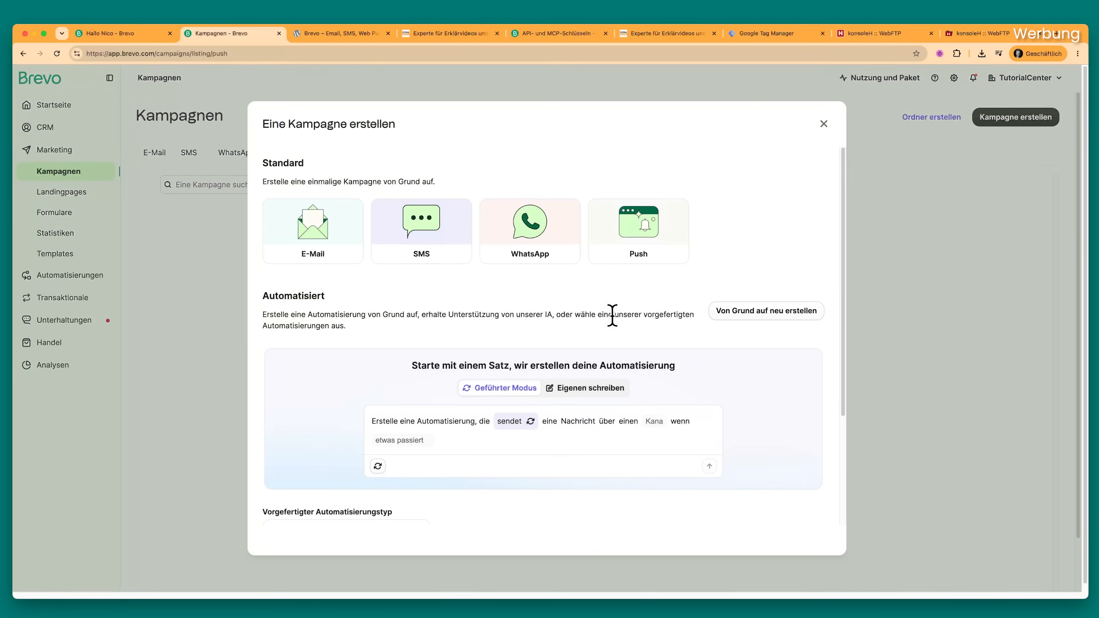
{"action": "left_click", "coordinate": [639, 254]}
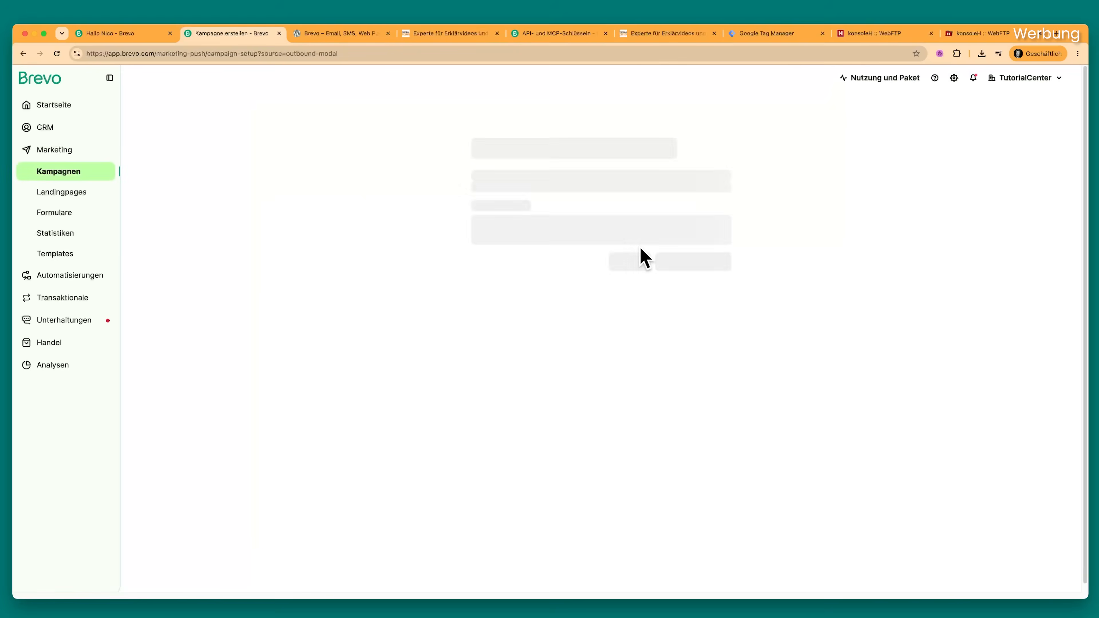
{"action": "left_click", "coordinate": [572, 207]}
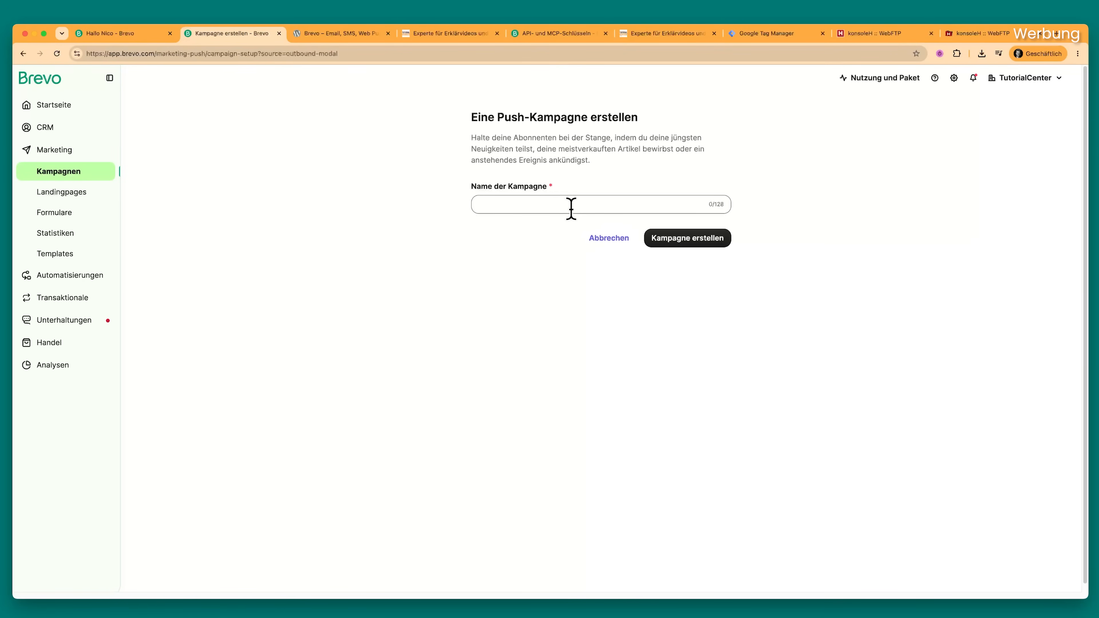
{"action": "left_click", "coordinate": [572, 208]}
{"action": "type", "text": "Push test"}
{"action": "left_click", "coordinate": [710, 241]}
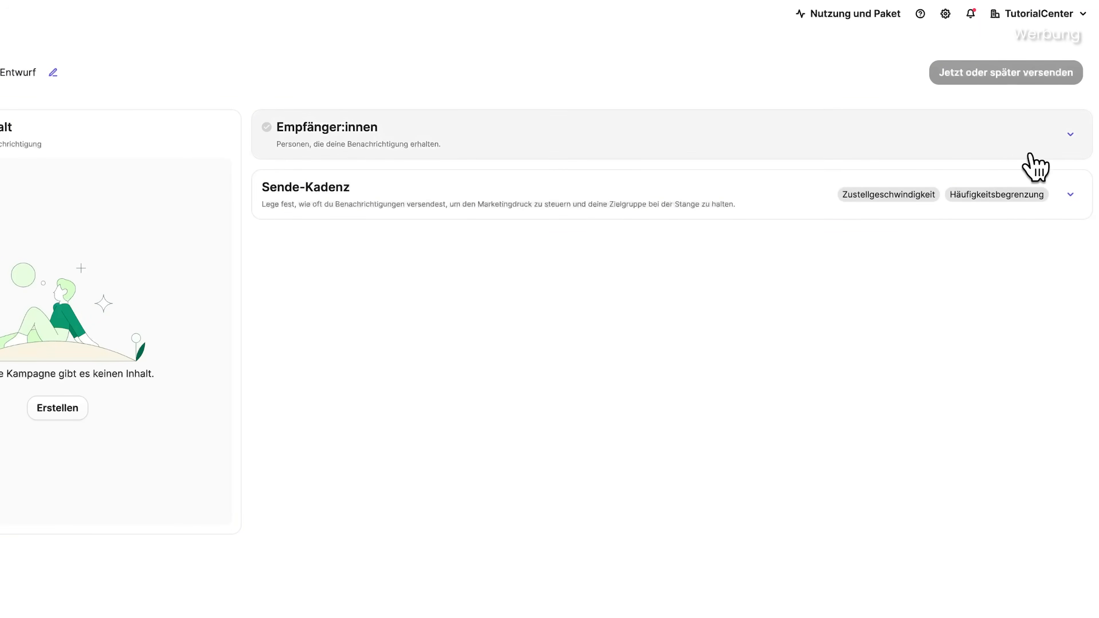
Step: Choose "Contacts involved in WhatsApp #15" as the campaign recipients and look through the contact filters in the advanced settings
{"action": "left_click", "coordinate": [1069, 141]}
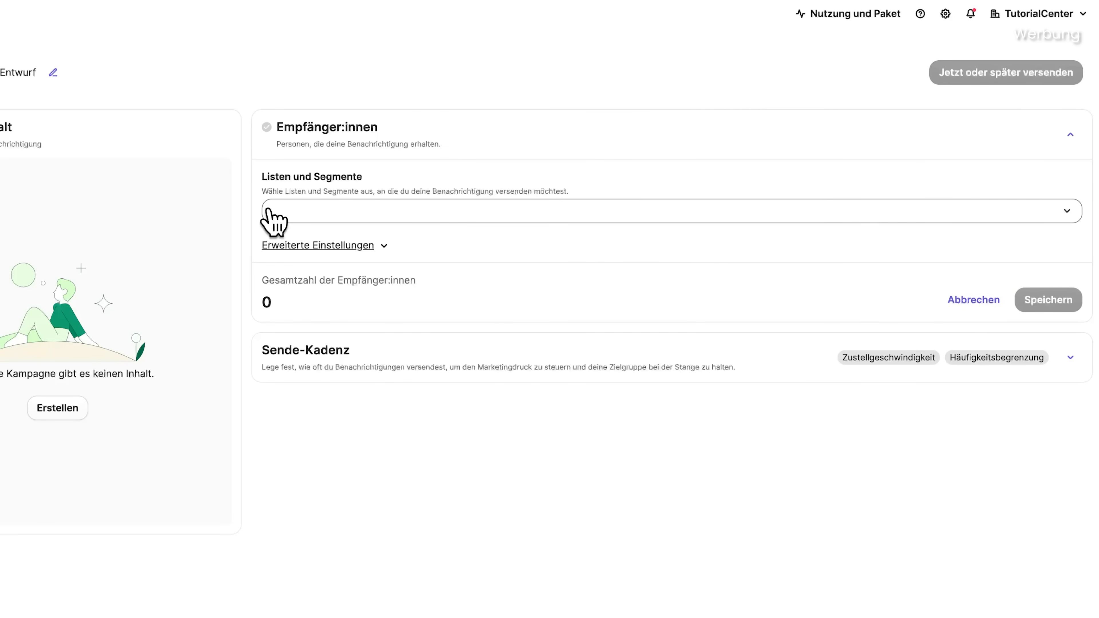
{"action": "left_click", "coordinate": [274, 221]}
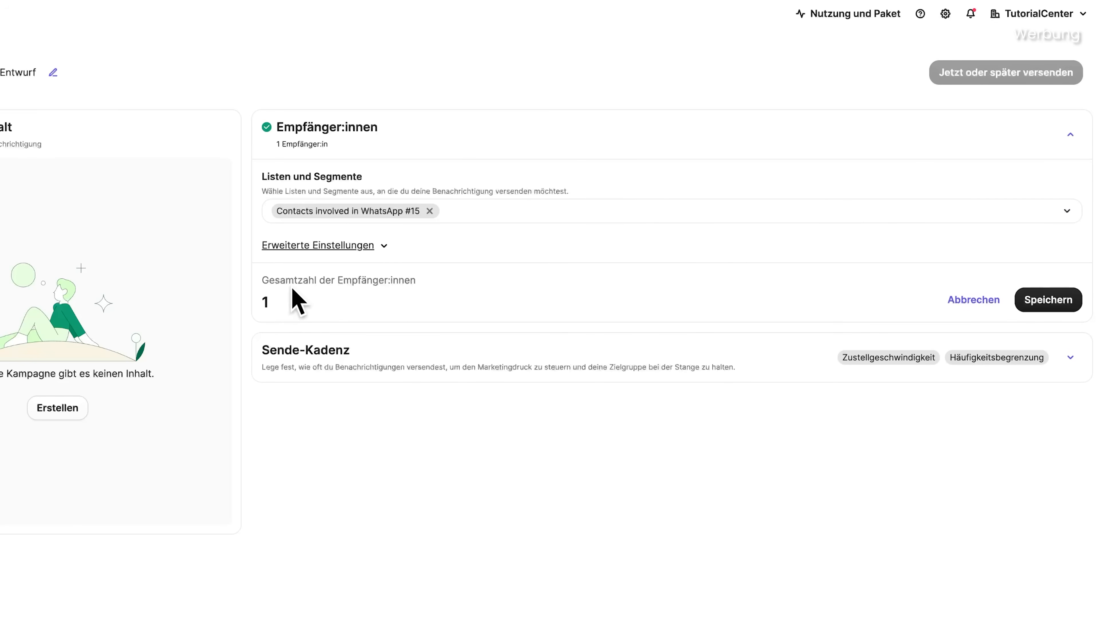
{"action": "left_click", "coordinate": [294, 246]}
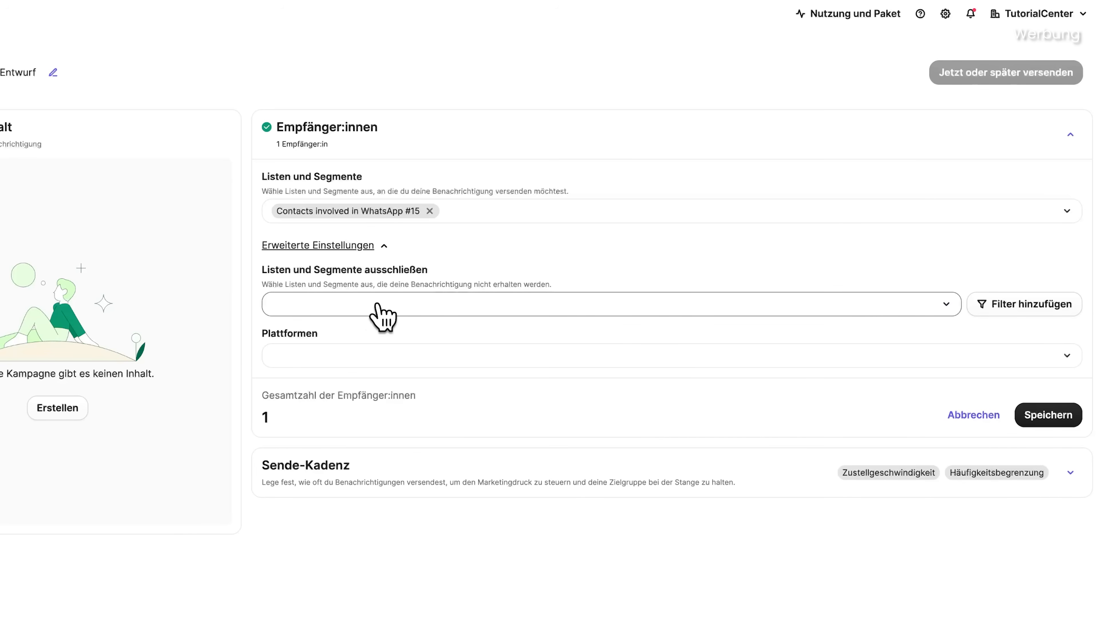
{"action": "left_click", "coordinate": [991, 307]}
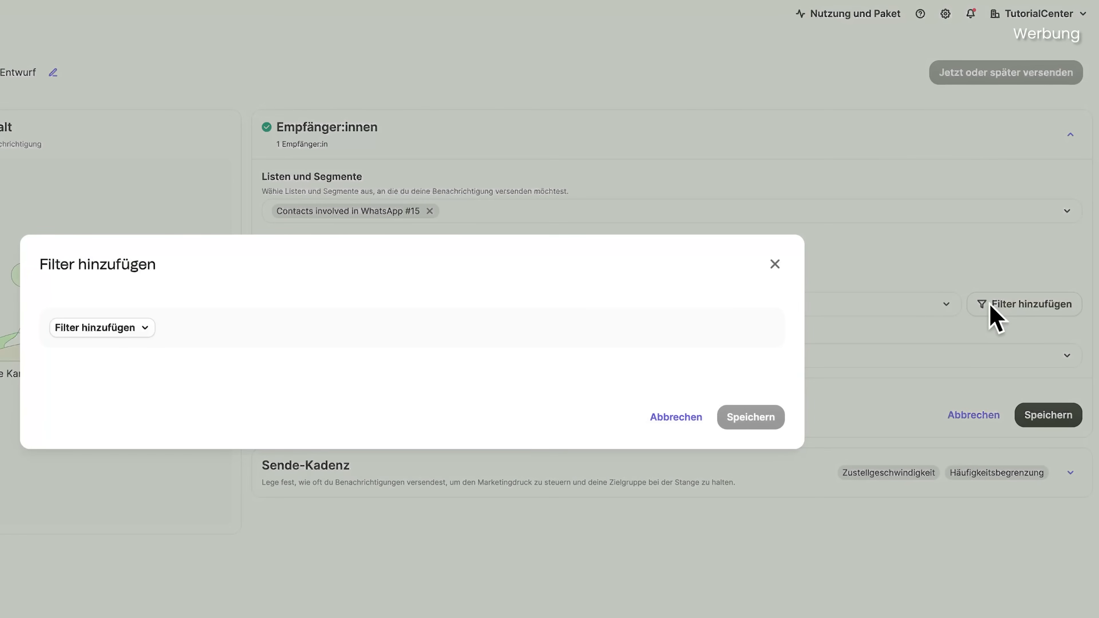
{"action": "left_click", "coordinate": [130, 330]}
{"action": "left_click", "coordinate": [138, 407]}
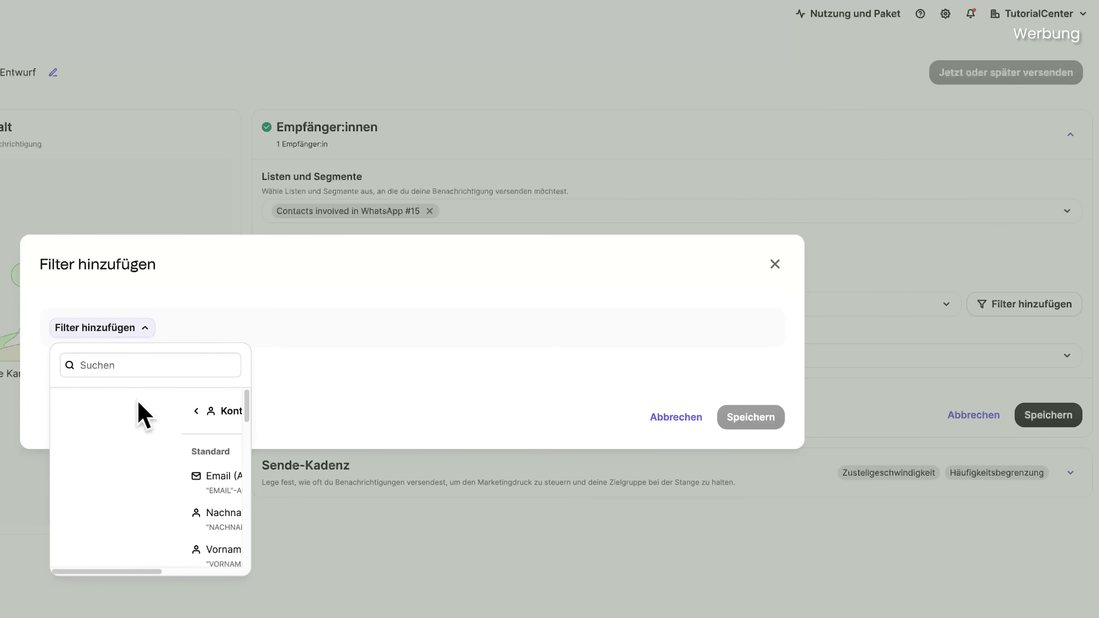
{"action": "scroll", "coordinate": [149, 485], "scroll_direction": "down", "scroll_amount": 10}
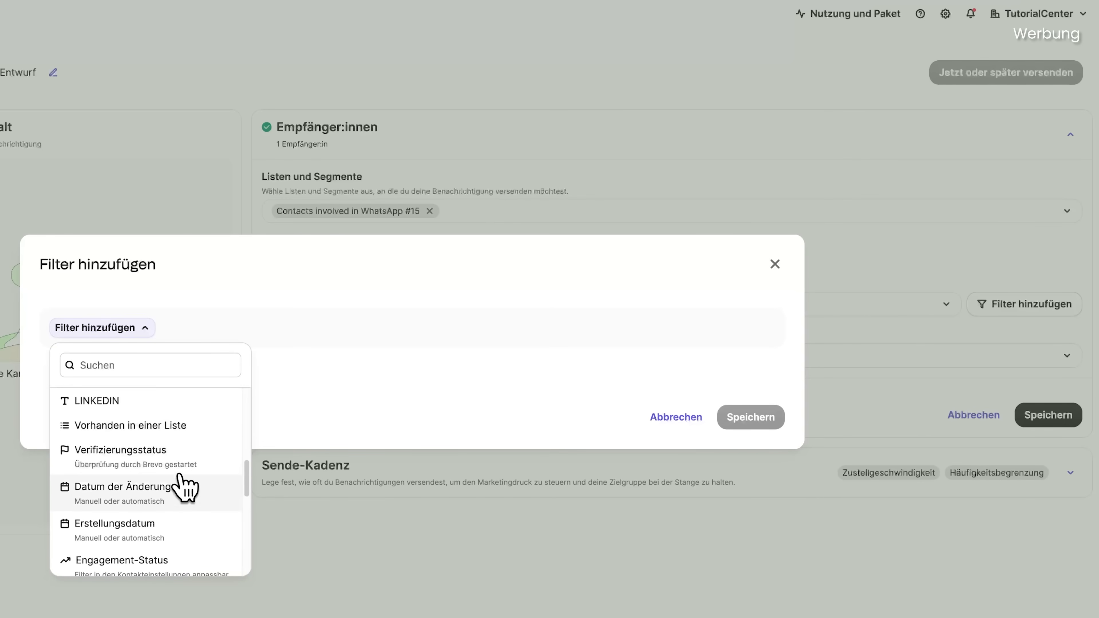
{"action": "scroll", "coordinate": [208, 476], "scroll_direction": "down", "scroll_amount": 3}
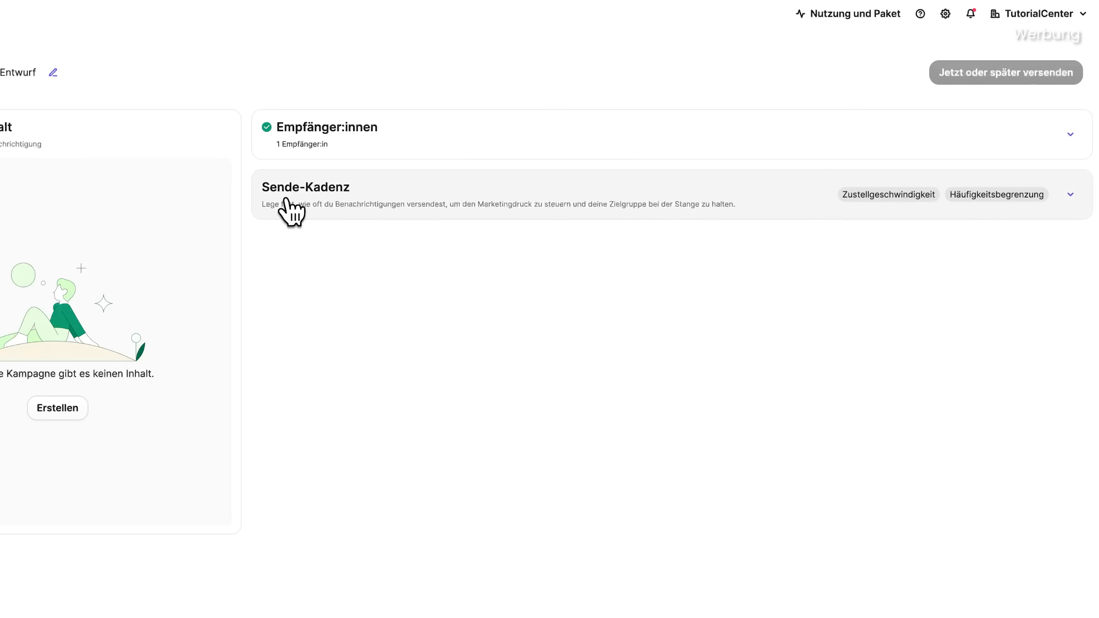
Step: Open the campaign's sending cadence settings and review the delivery speed options
{"action": "left_click", "coordinate": [291, 215]}
{"action": "left_click", "coordinate": [319, 266]}
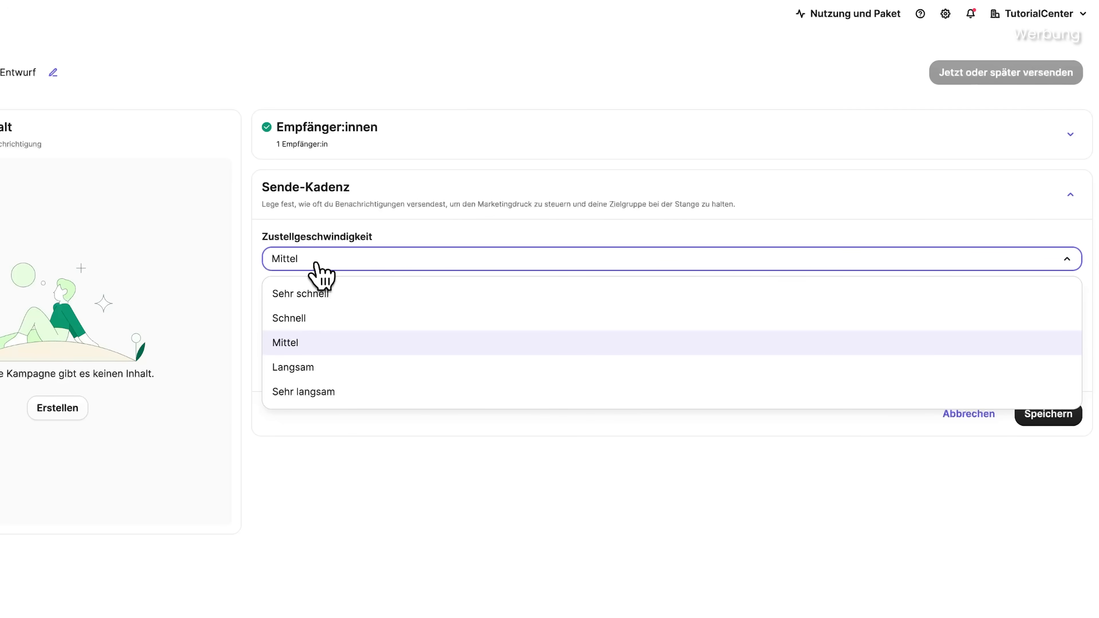
{"action": "left_click", "coordinate": [316, 263]}
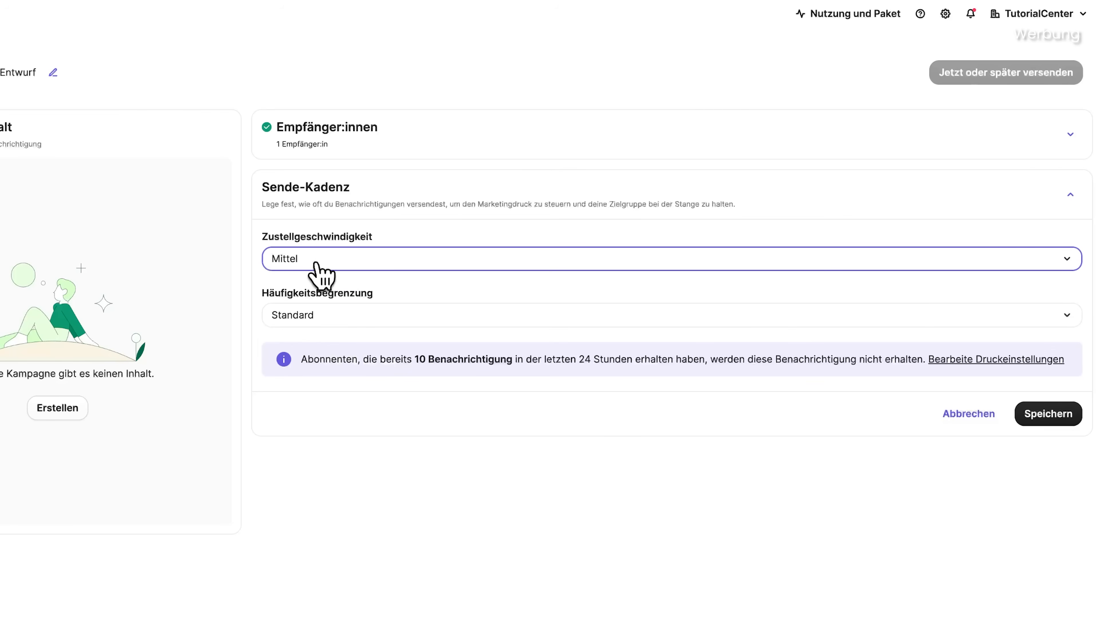
Step: Try the frequency limits Benutzerdefiniert 1, News and Marketing and read the notification cap each one applies
{"action": "left_click", "coordinate": [326, 314]}
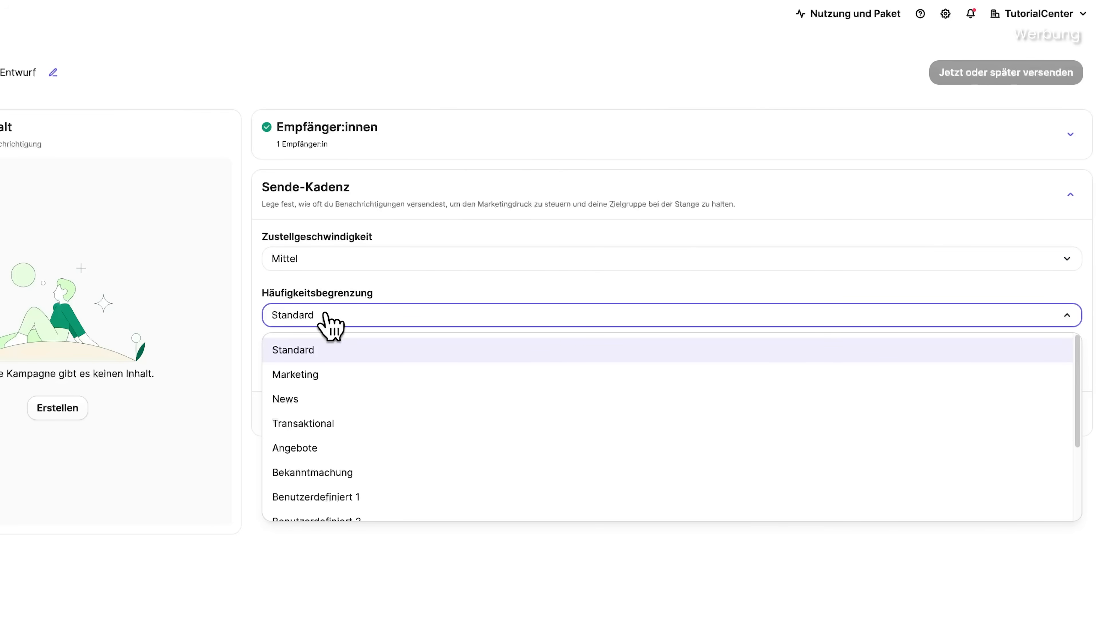
{"action": "left_click", "coordinate": [344, 497]}
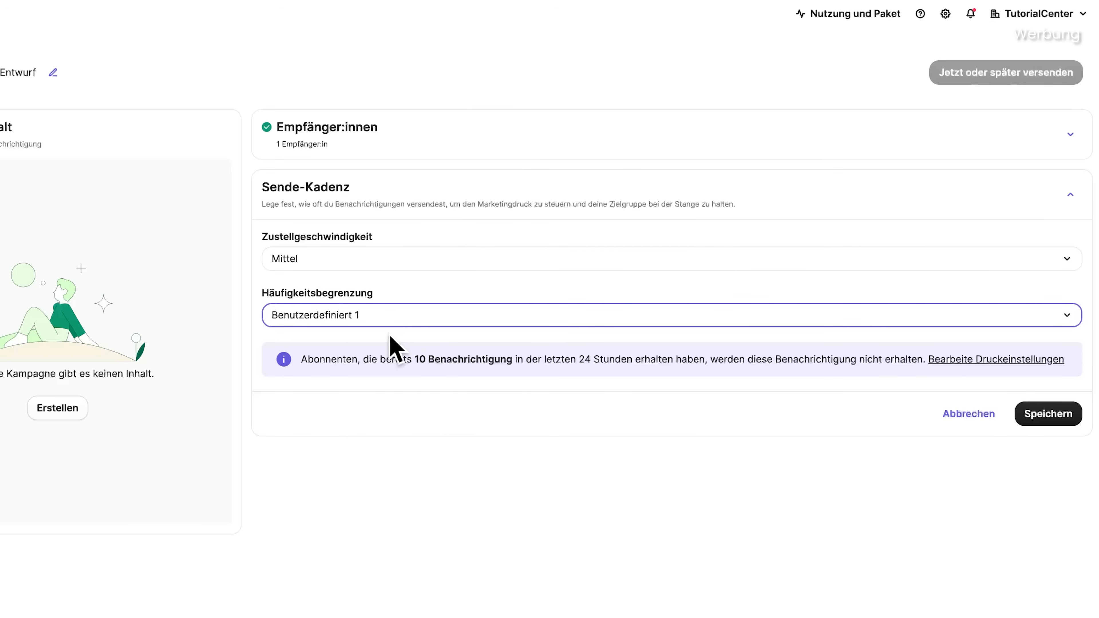
{"action": "left_click", "coordinate": [394, 321]}
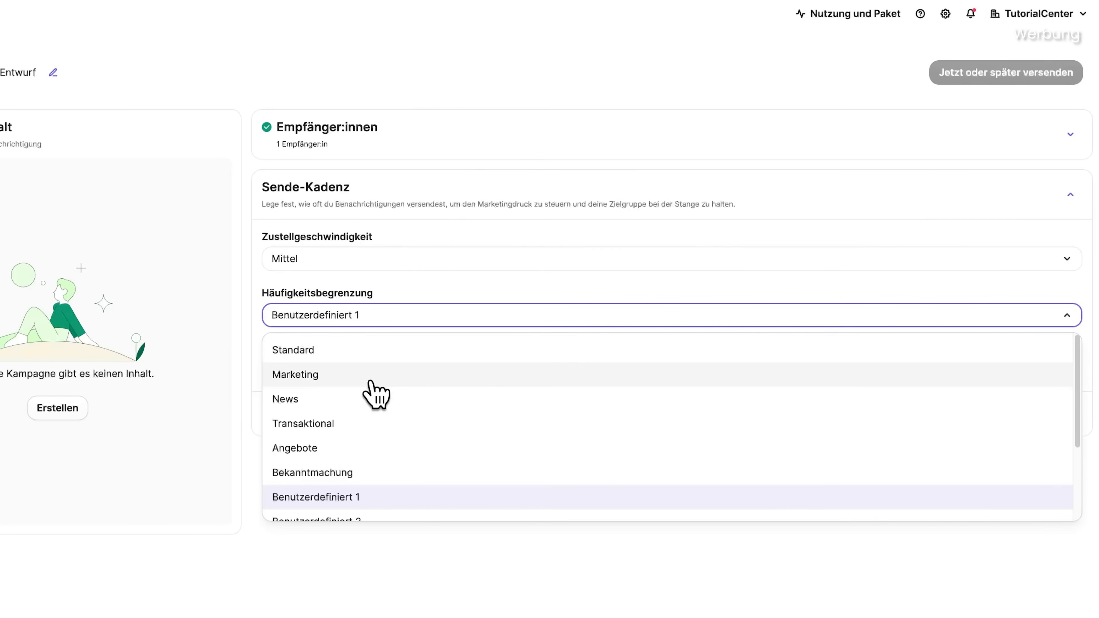
{"action": "left_click", "coordinate": [372, 398]}
{"action": "left_click_drag", "start_coordinate": [412, 387], "coordinate": [700, 398]}
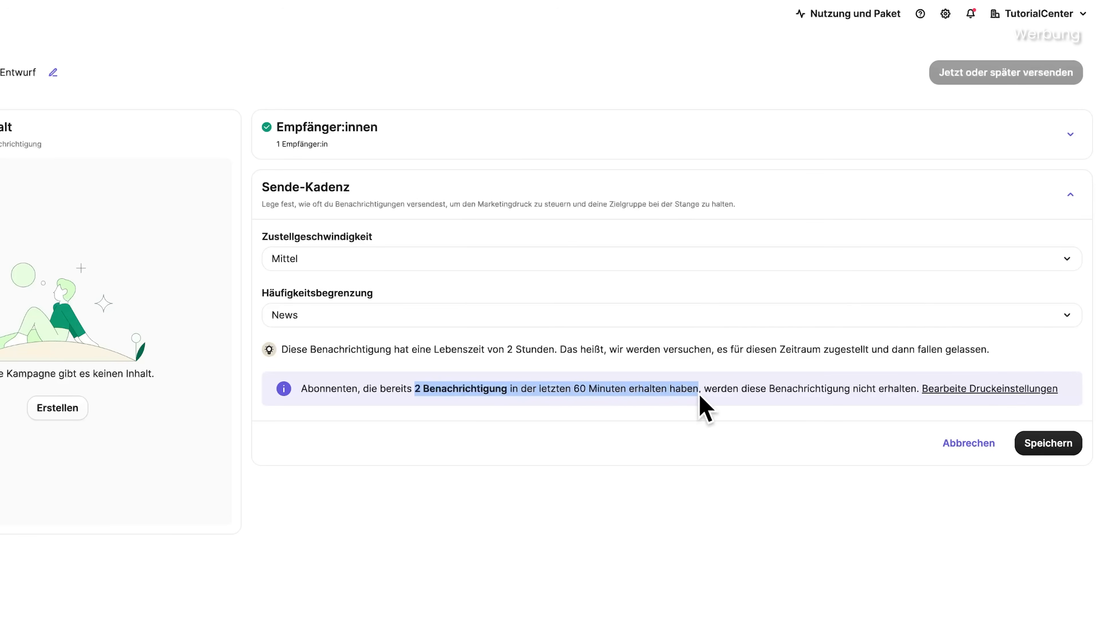
{"action": "left_click", "coordinate": [703, 391]}
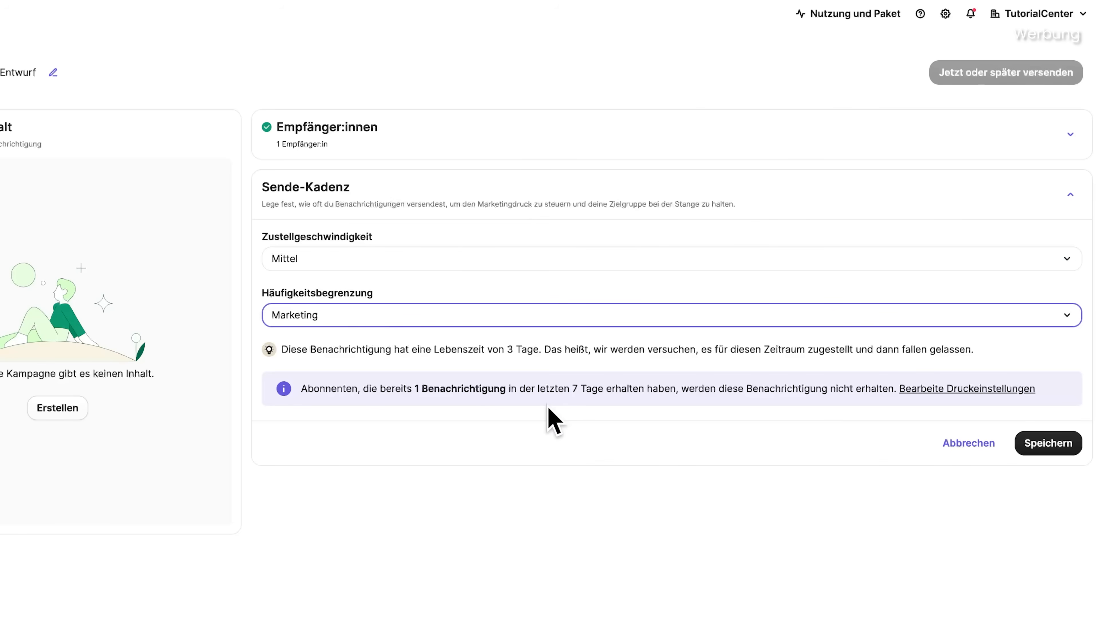
Step: Set the frequency limit to Standard, check its notification cap and open the push pressure settings
{"action": "left_click", "coordinate": [494, 318]}
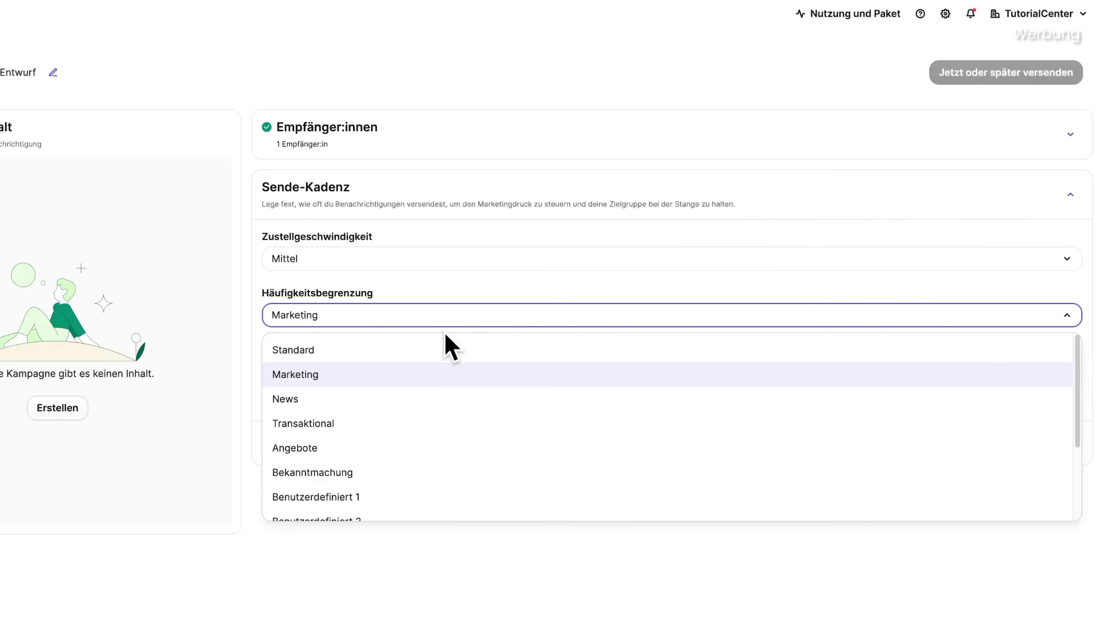
{"action": "left_click", "coordinate": [440, 346]}
{"action": "left_click_drag", "start_coordinate": [417, 358], "coordinate": [601, 359]}
{"action": "left_click", "coordinate": [603, 359]}
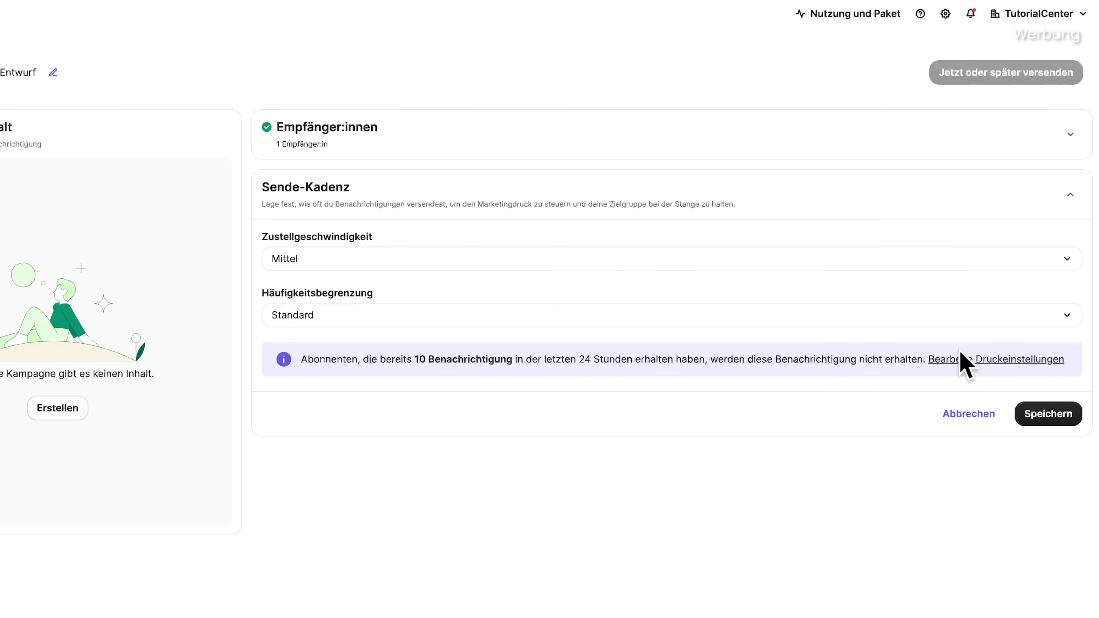
{"action": "left_click", "coordinate": [957, 362]}
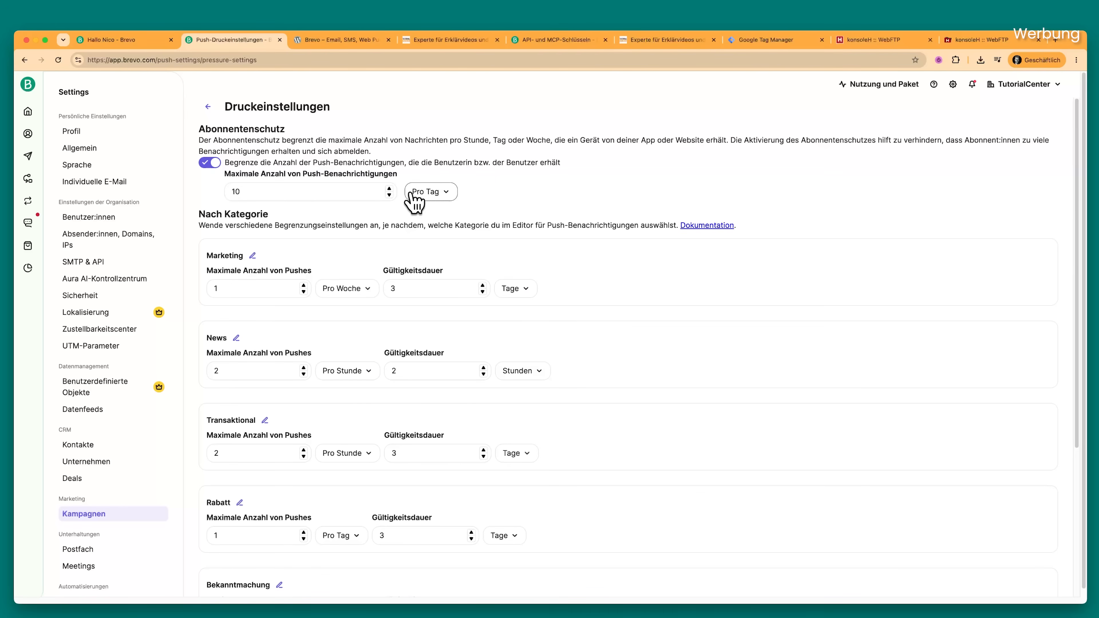
Step: Set the subscriber protection limit to 5 push notifications per day and review the limits by category
{"action": "left_click", "coordinate": [368, 194]}
{"action": "type", "text": "5"}
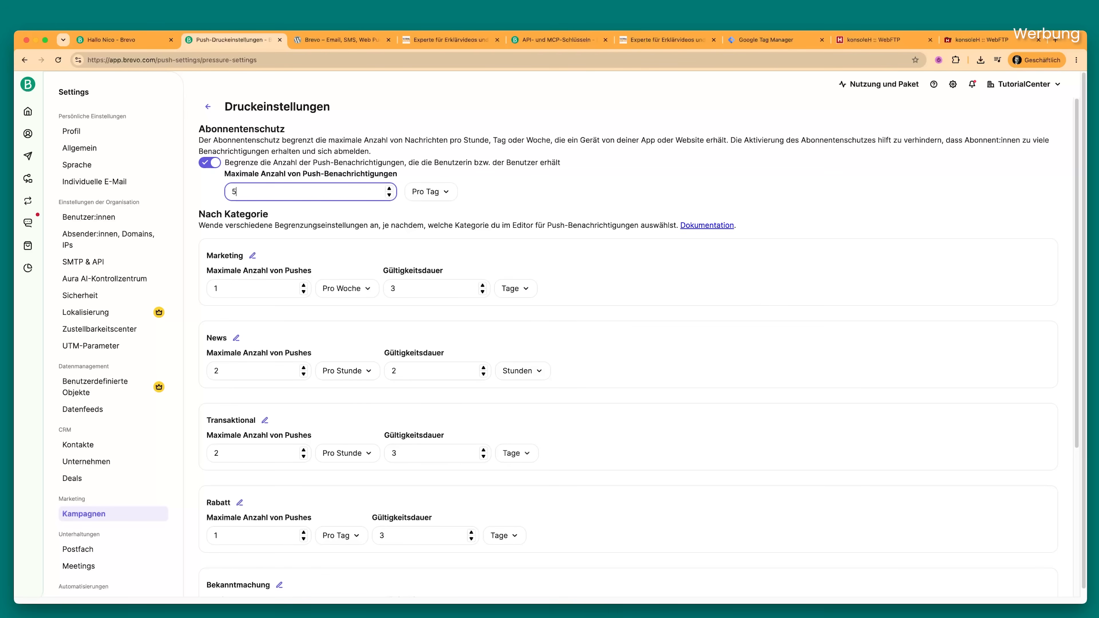
{"action": "left_click", "coordinate": [548, 190]}
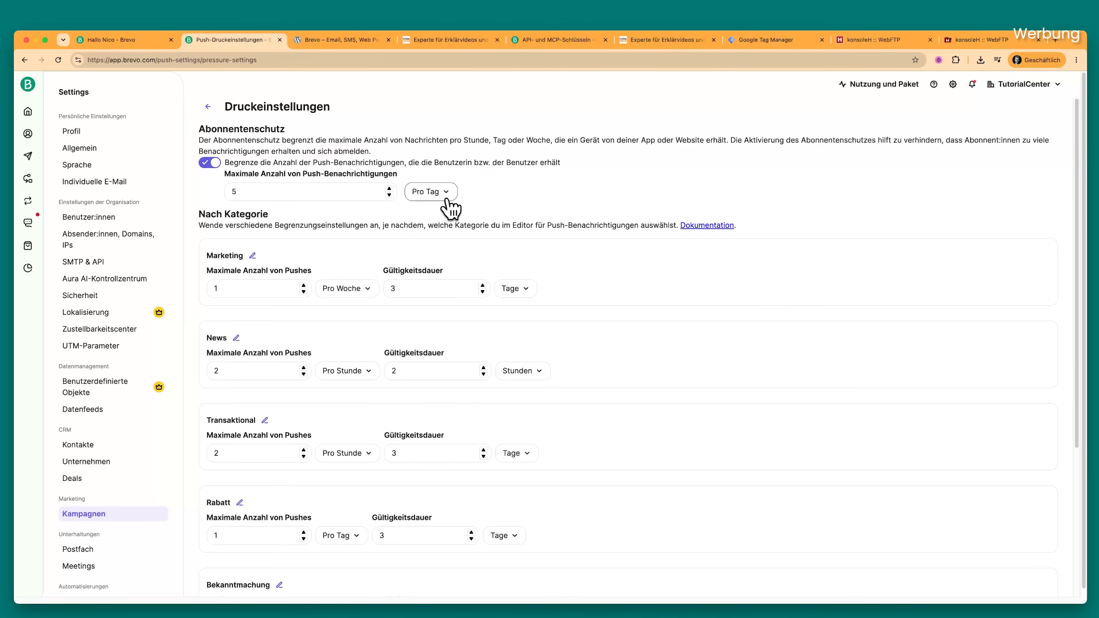
{"action": "scroll", "coordinate": [277, 253], "scroll_direction": "down", "scroll_amount": 5}
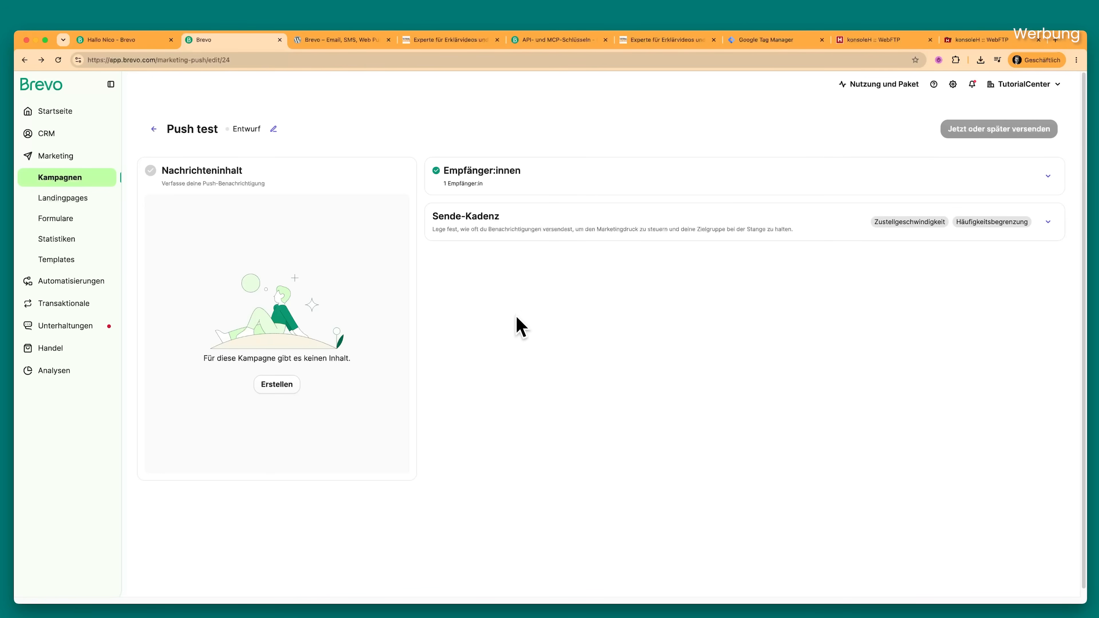
Step: Create the message content for the Push test campaign and title the notification "Neue Angebote im Juli"
{"action": "left_click", "coordinate": [274, 385]}
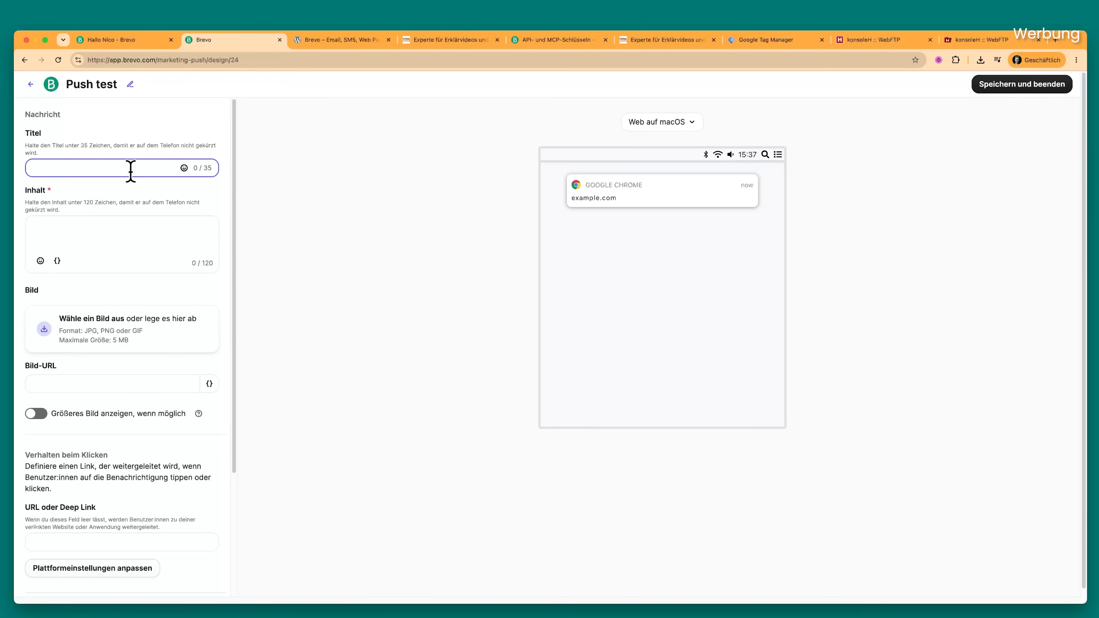
{"action": "type", "text": "Neue Angebote im Juli"}
{"action": "key", "text": "Tab"}
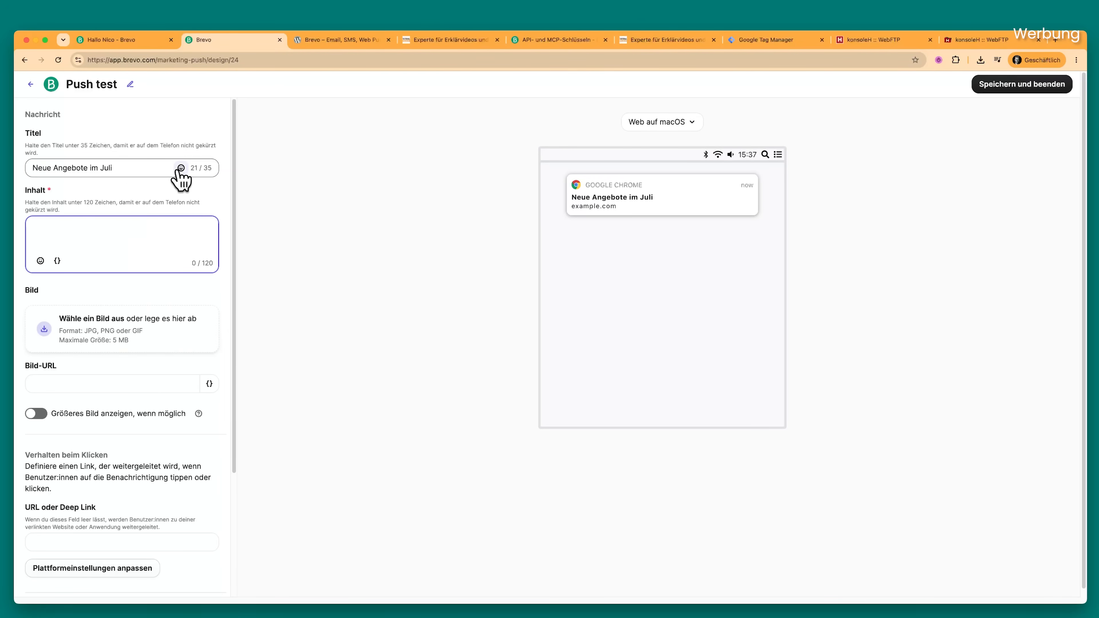
Step: Write the notification content as the contact attribute VORNAME followed by ", wir haben neue Aktionen für dich."
{"action": "left_click", "coordinate": [57, 261]}
{"action": "left_click", "coordinate": [112, 299]}
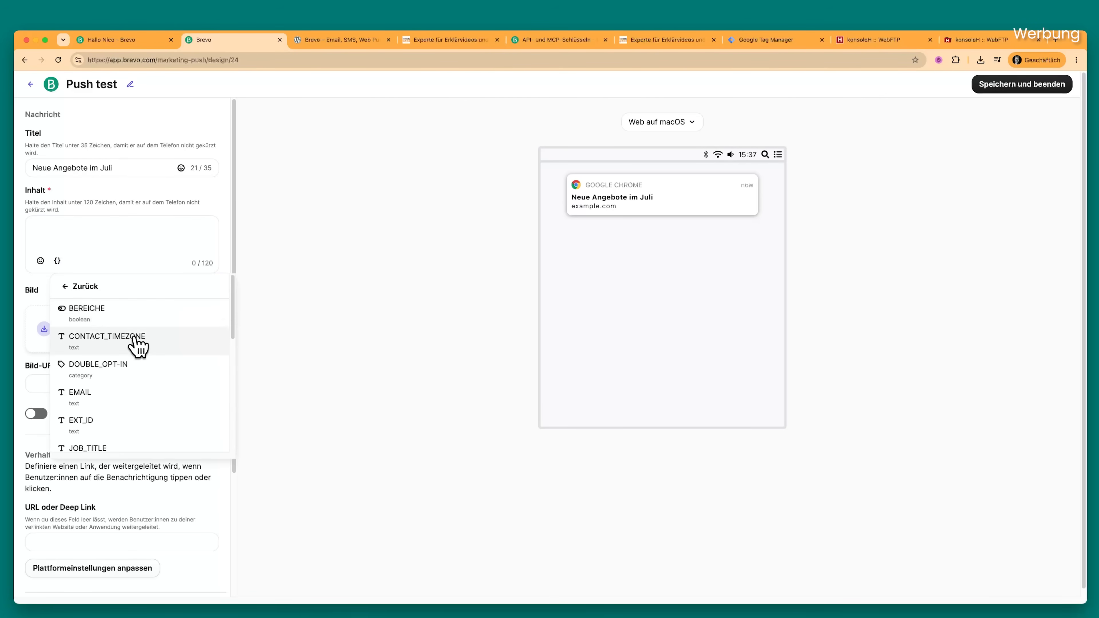
{"action": "scroll", "coordinate": [168, 363], "scroll_direction": "down", "scroll_amount": 8}
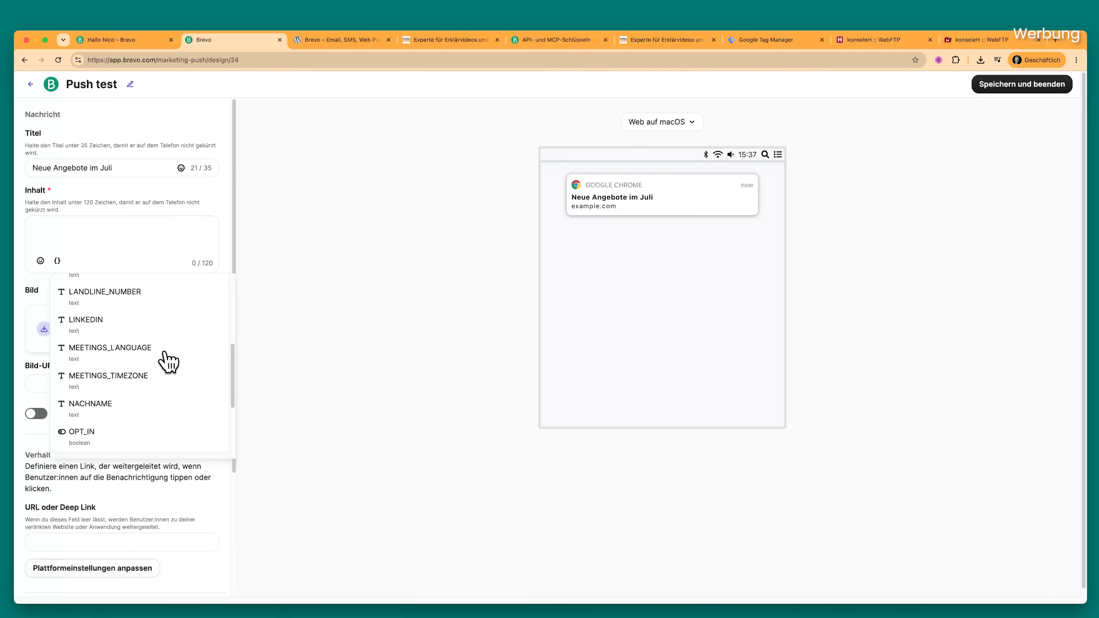
{"action": "left_click", "coordinate": [128, 407]}
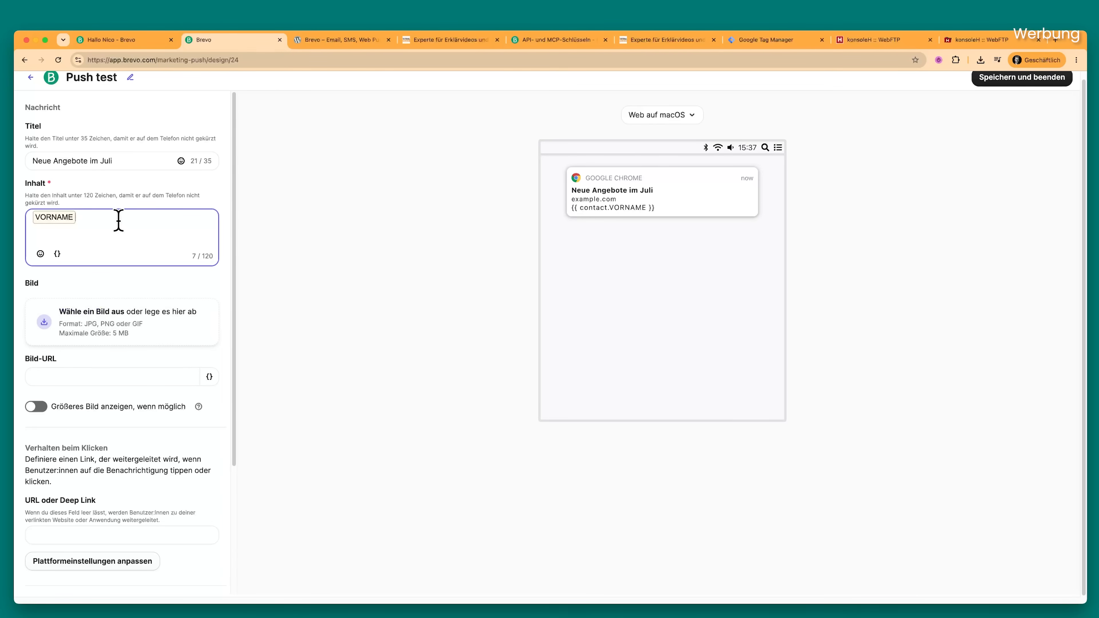
{"action": "type", "text": ","}
{"action": "type", "text": "wir haben neue Aktionen für dich."}
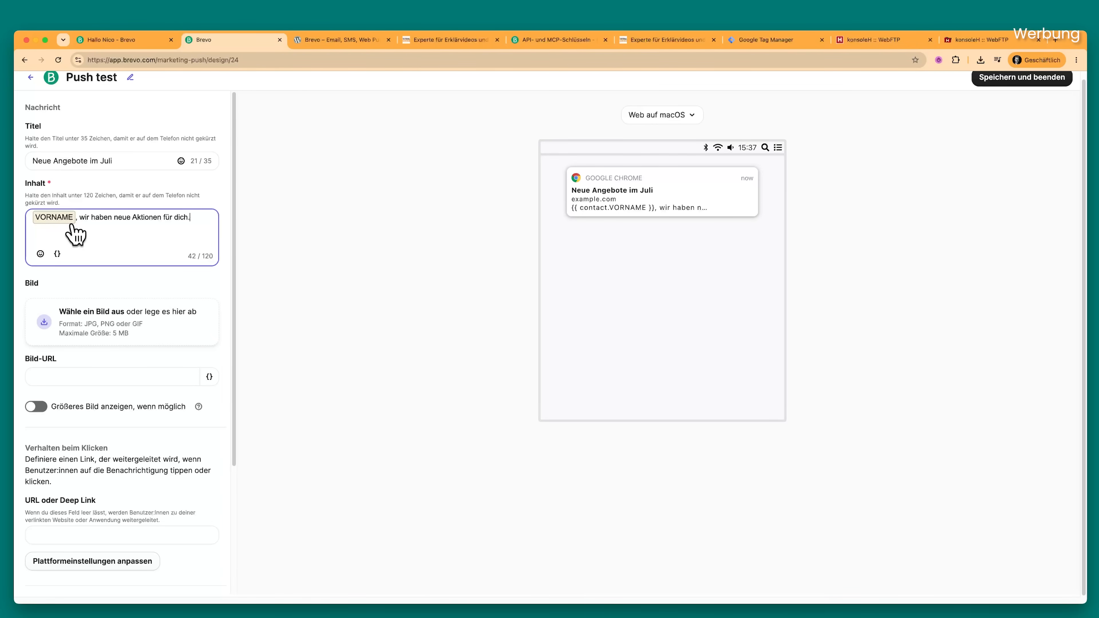
Step: Add 67222ef6250ba54ce06f5fc4.jpg as the notification image and try the larger image display on and off
{"action": "mouse_move", "coordinate": [617, 206]}
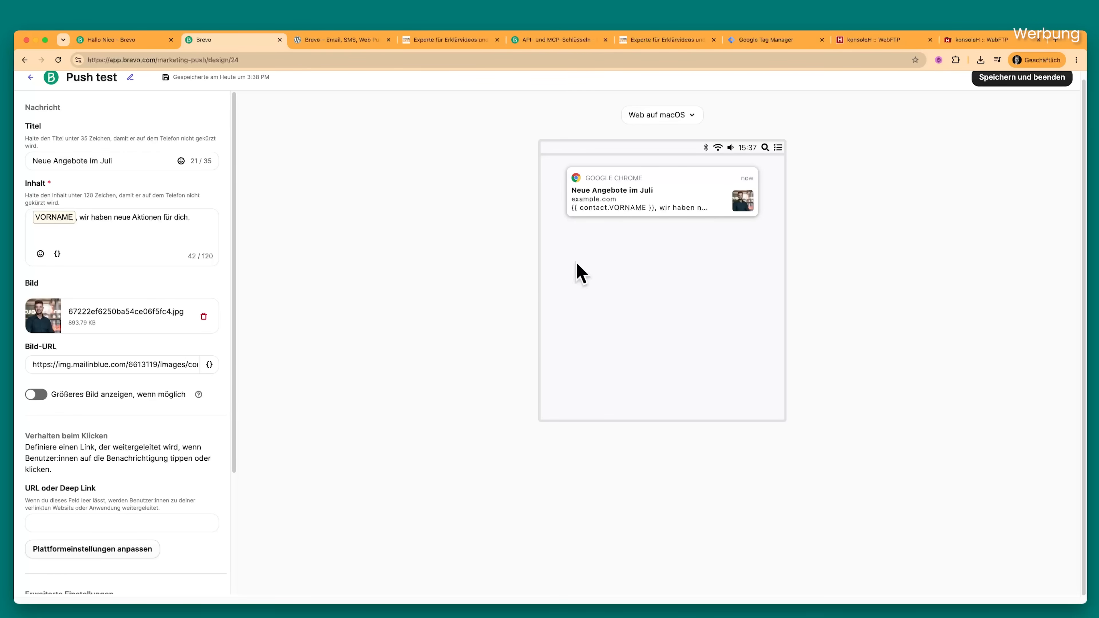
{"action": "left_click", "coordinate": [37, 395]}
{"action": "left_click", "coordinate": [37, 395]}
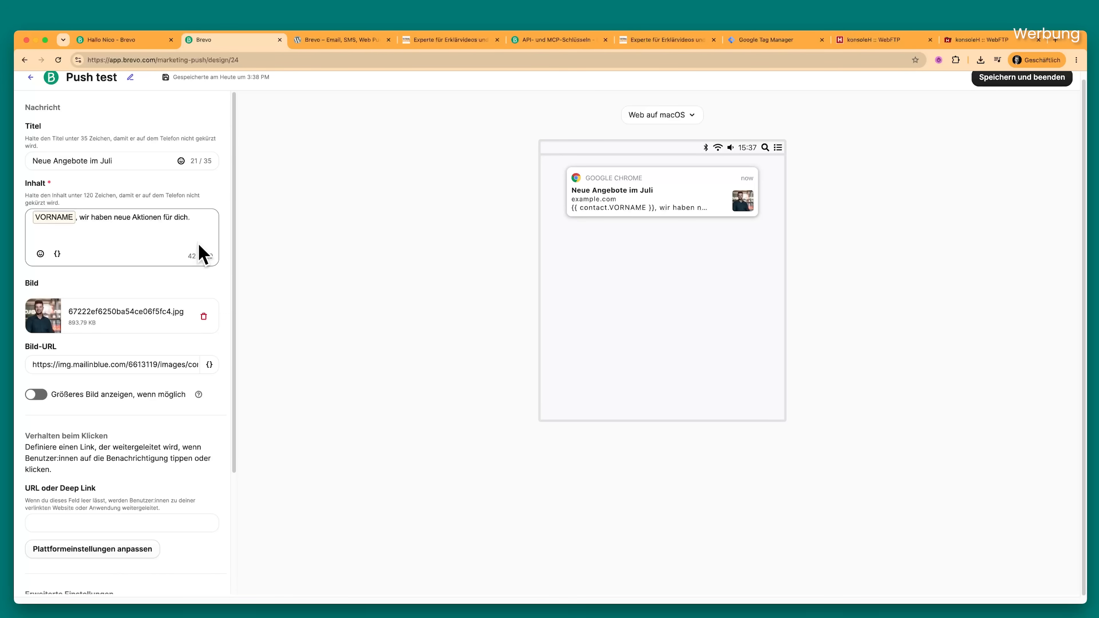
{"action": "scroll", "coordinate": [182, 298], "scroll_direction": "down", "scroll_amount": 4}
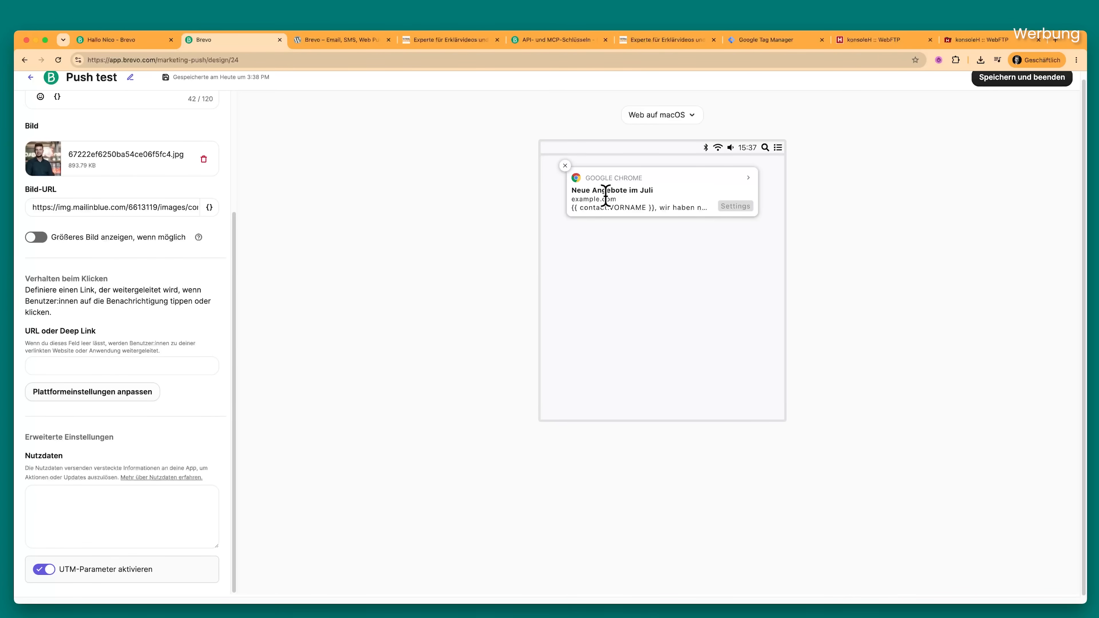
{"action": "left_click", "coordinate": [102, 367]}
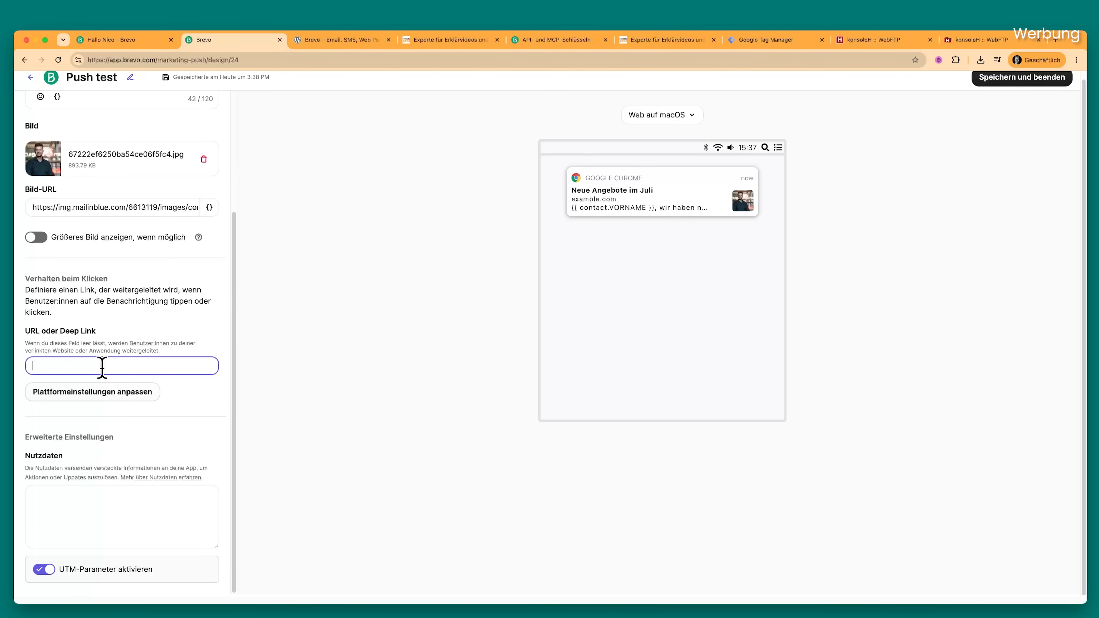
{"action": "type", "text": "https://tutorialcenter.tv/dienstleistungen/"}
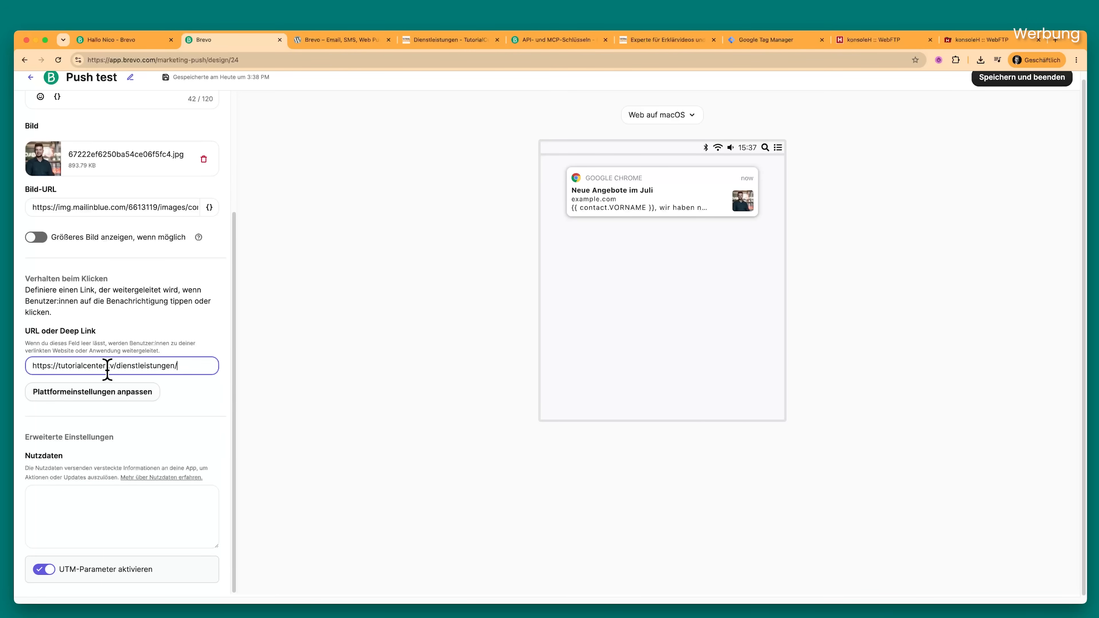
{"action": "left_click", "coordinate": [180, 394]}
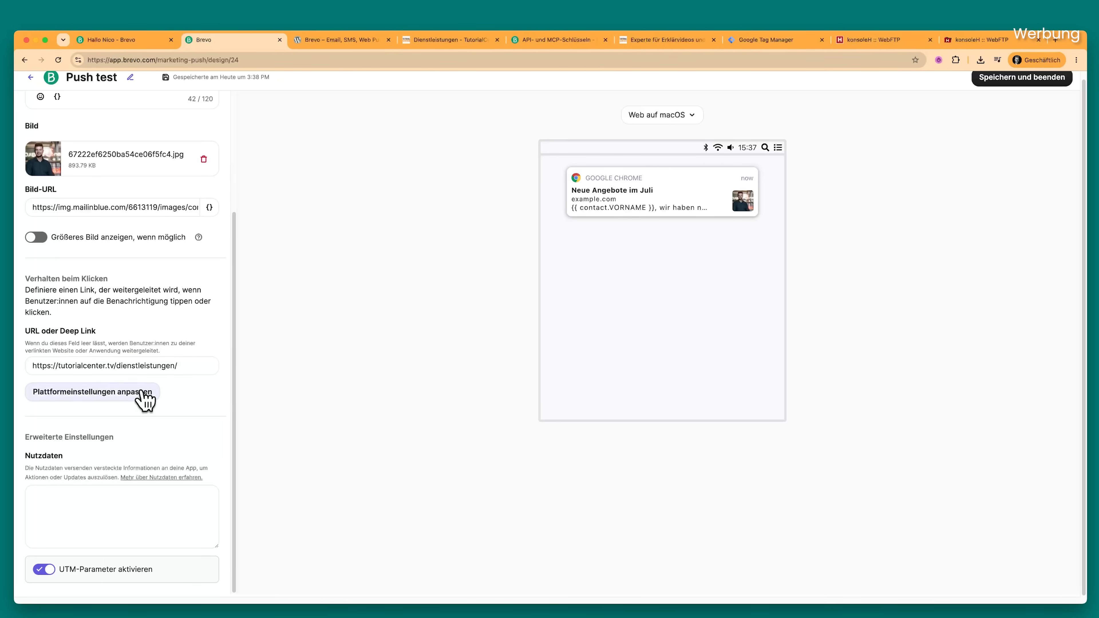
{"action": "left_click", "coordinate": [101, 399]}
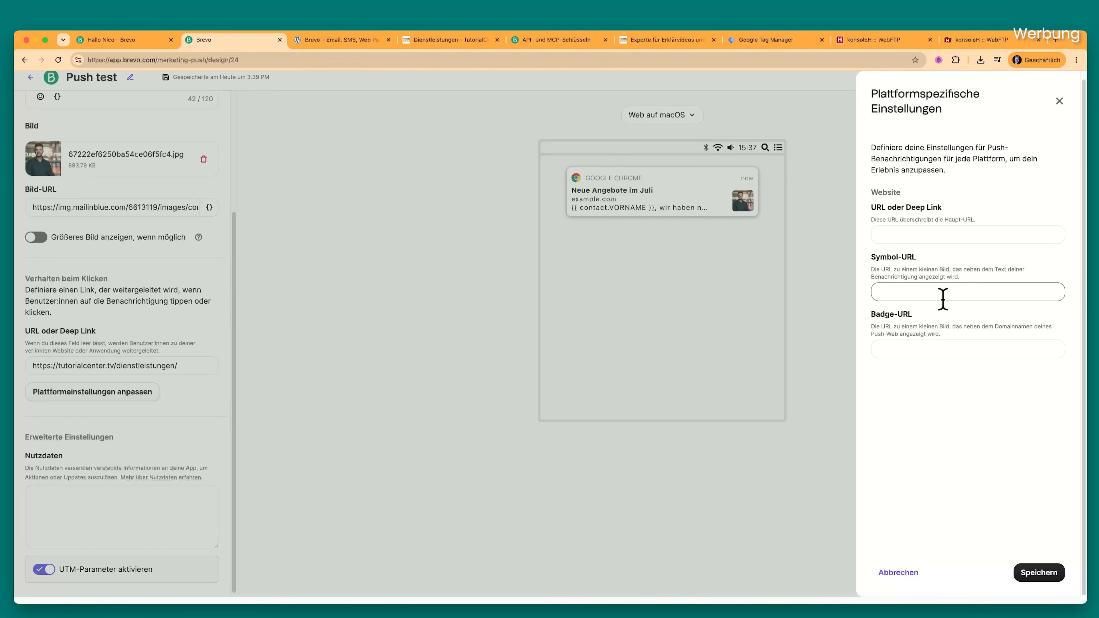
{"action": "left_click", "coordinate": [926, 235]}
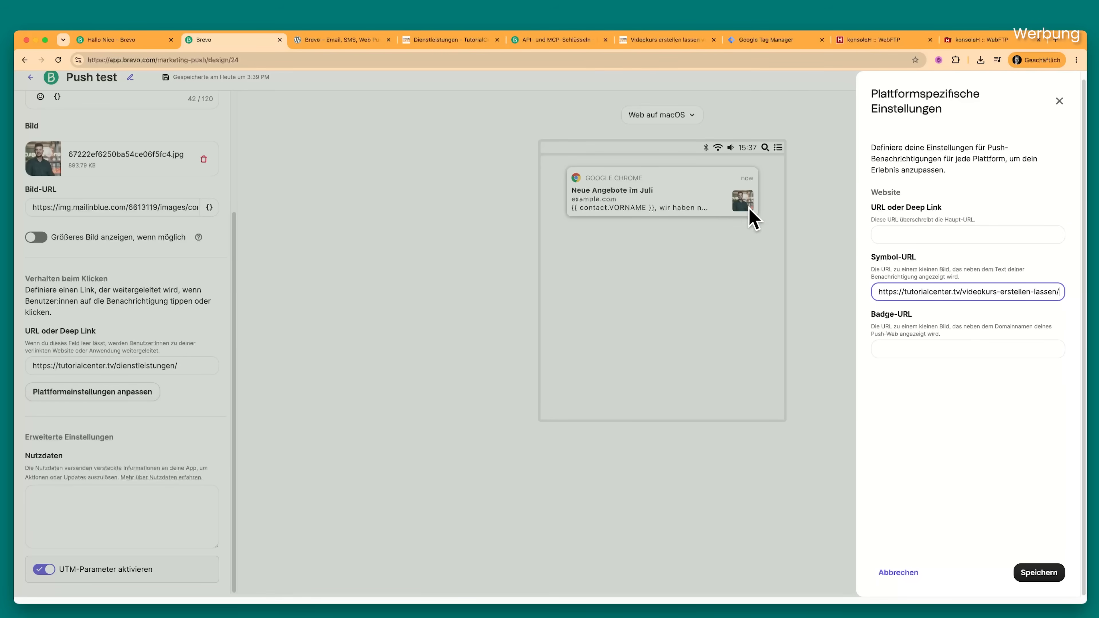
{"action": "left_click", "coordinate": [955, 323]}
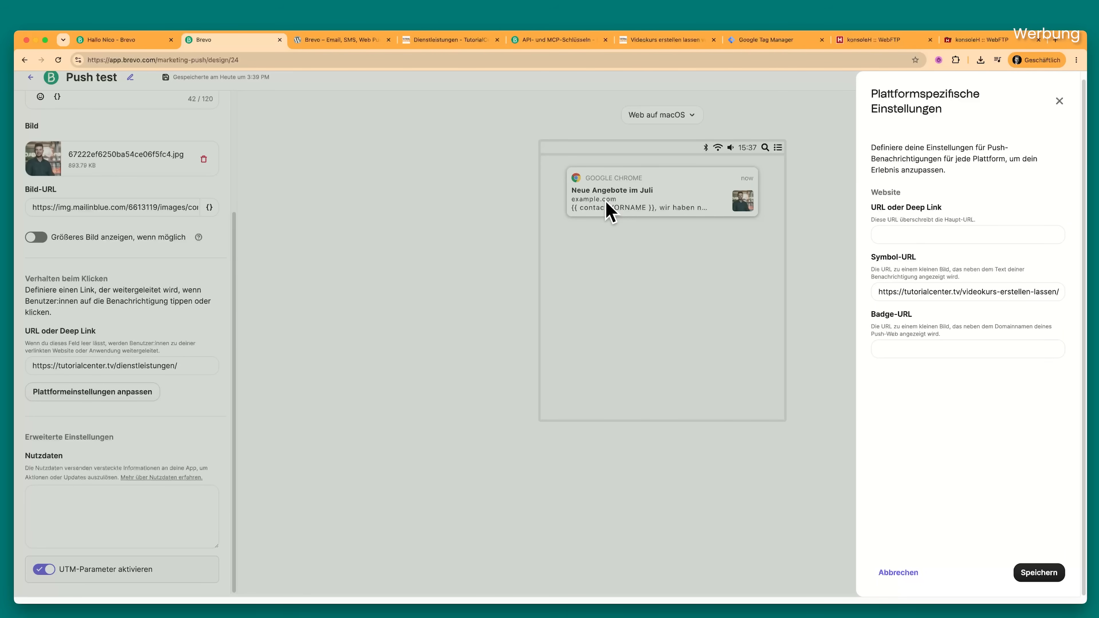
{"action": "left_click", "coordinate": [1040, 573]}
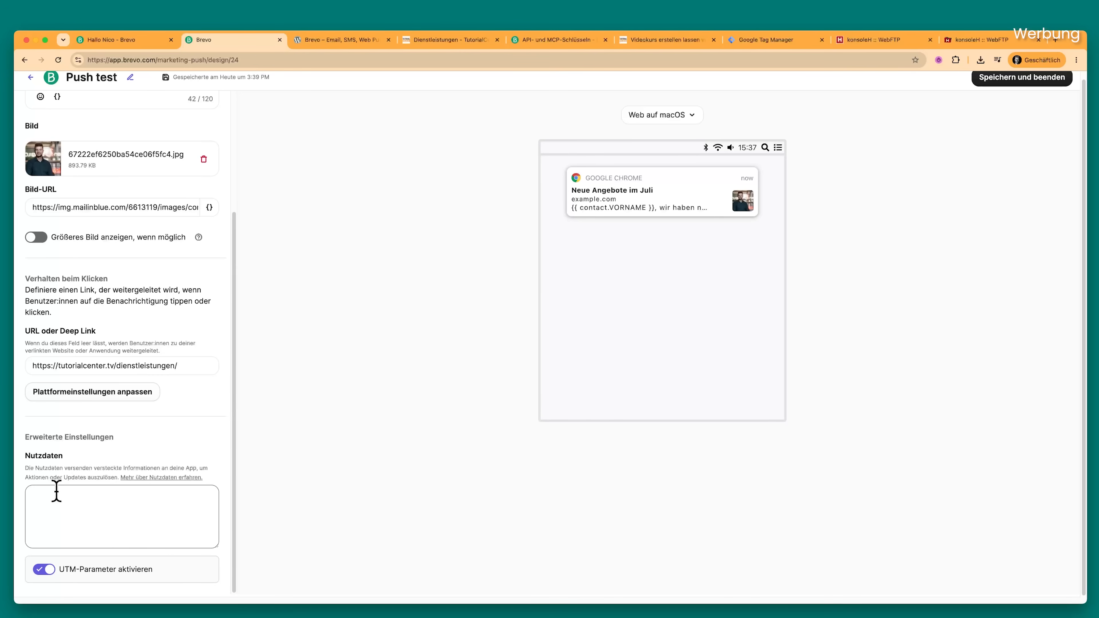
Step: Examine the payload data and link fields of the notification and close the Brevo WordPress plugin page
{"action": "left_click", "coordinate": [56, 494]}
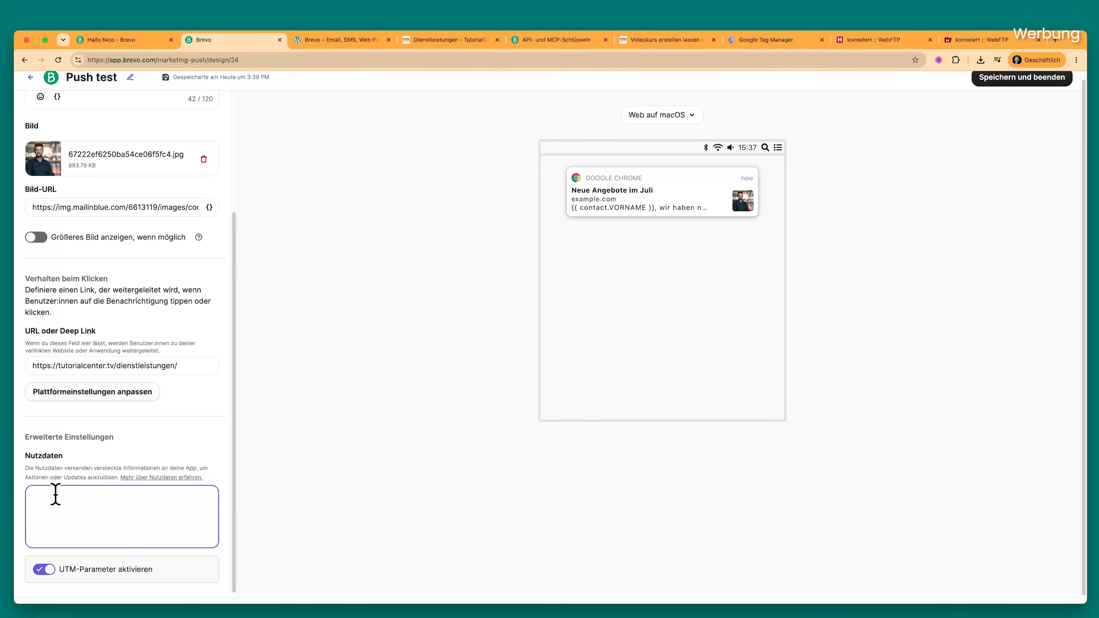
{"action": "left_click", "coordinate": [108, 366]}
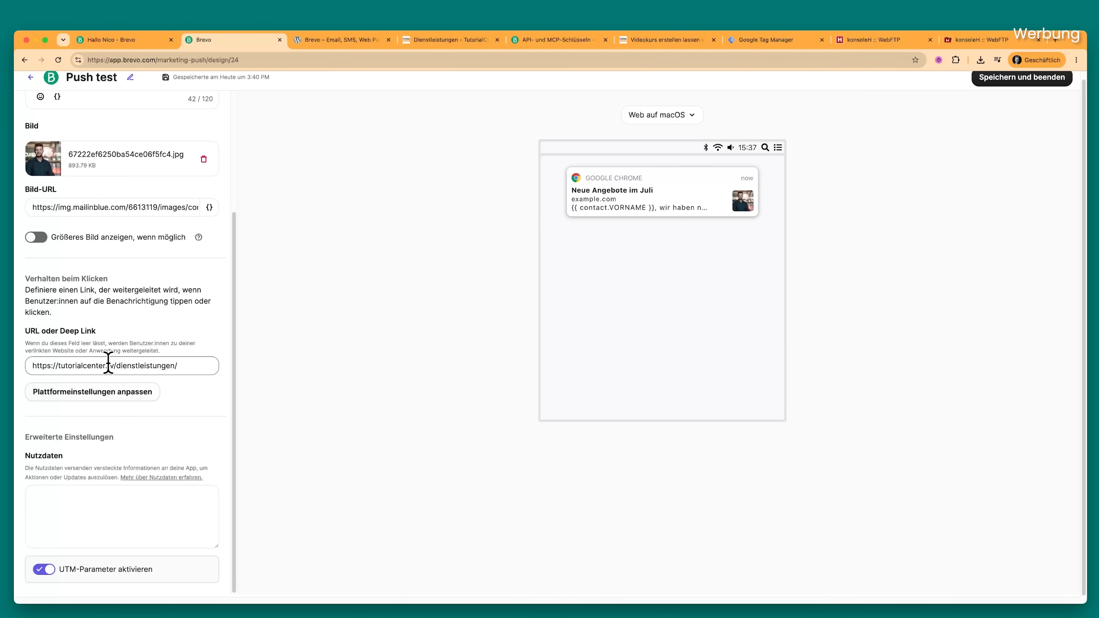
{"action": "left_click", "coordinate": [71, 498]}
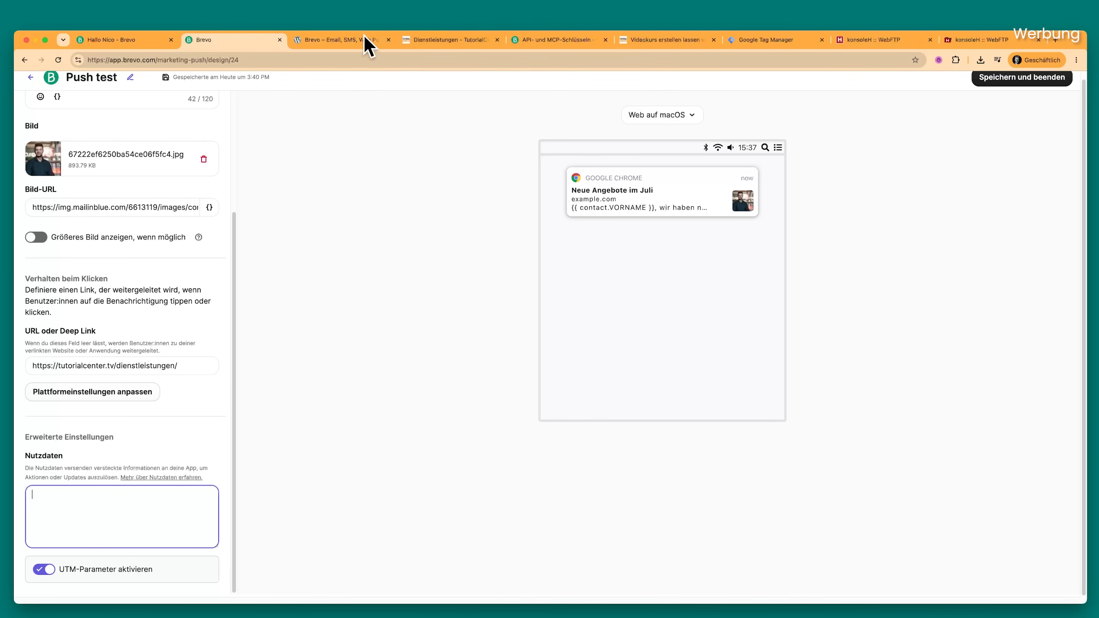
{"action": "left_click", "coordinate": [388, 39]}
Step: Switch the UTM parameters off and on again to append utm_medium=push to the notification link, and check the addition
{"action": "left_click", "coordinate": [40, 572]}
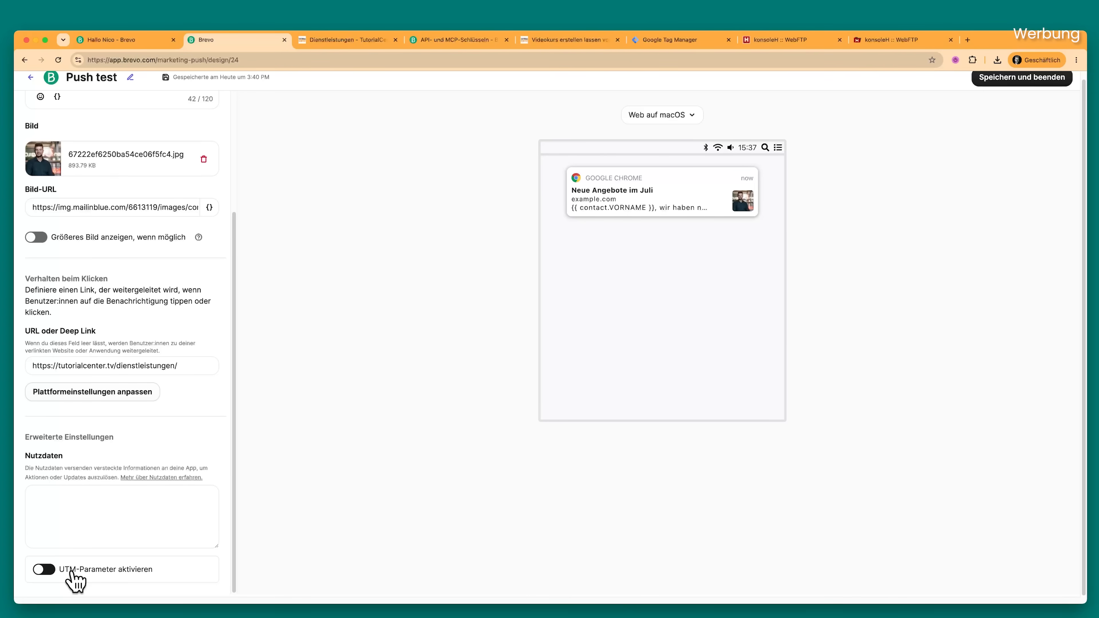
{"action": "left_click", "coordinate": [40, 570]}
{"action": "left_click_drag", "start_coordinate": [216, 366], "coordinate": [147, 366]}
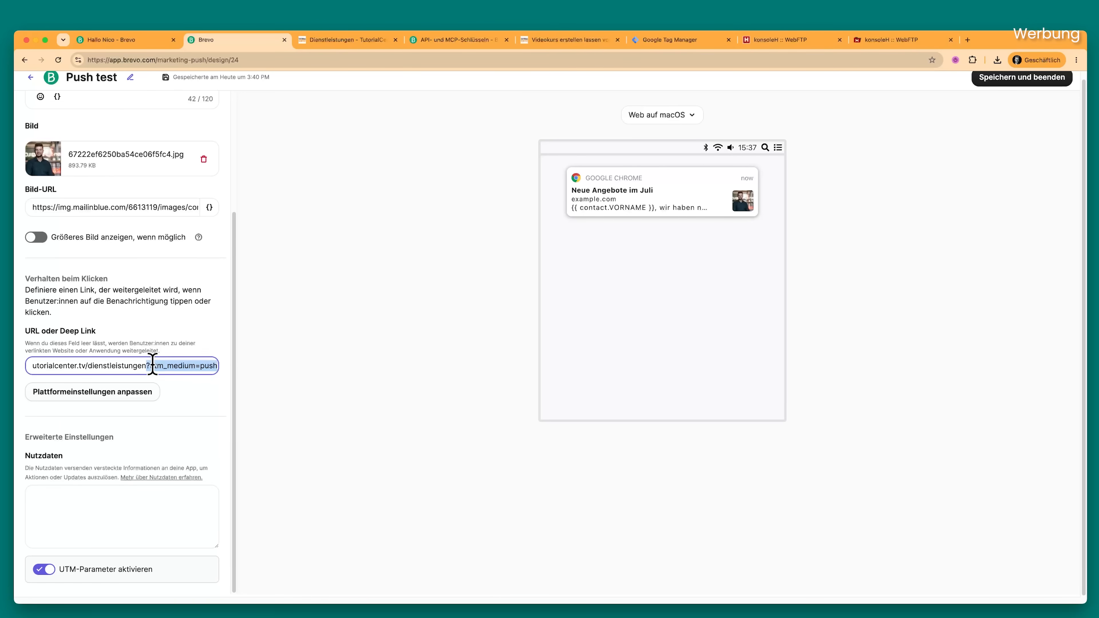
{"action": "left_click", "coordinate": [181, 389]}
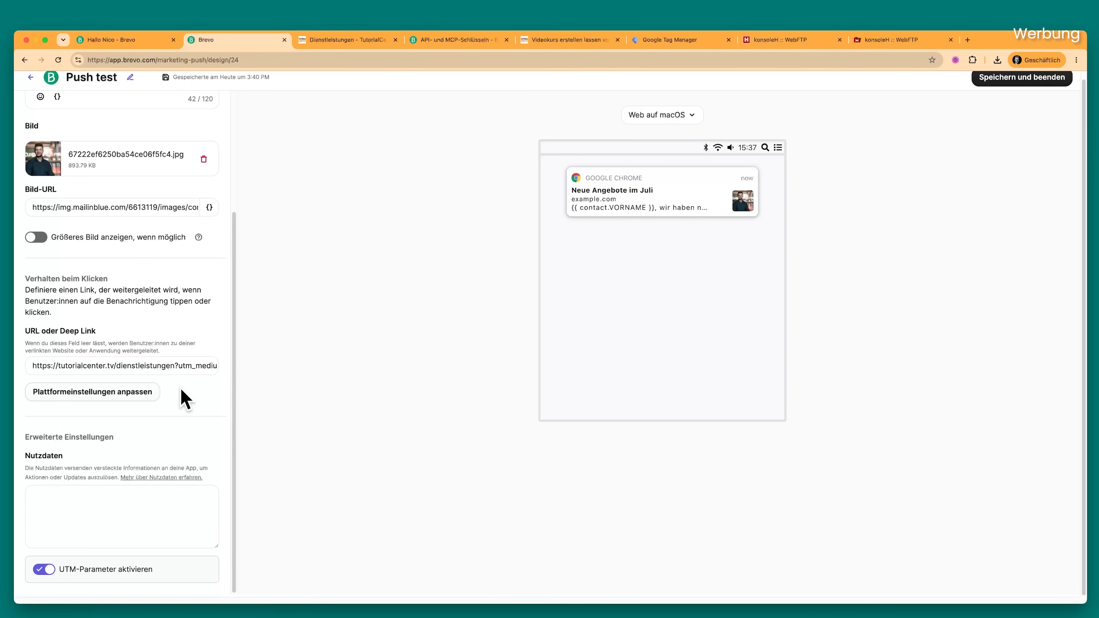
Step: Preview the notification for web on Windows, macOS and Android, and save and close the message editor
{"action": "scroll", "coordinate": [181, 377], "scroll_direction": "up", "scroll_amount": 5}
{"action": "left_click", "coordinate": [658, 121]}
{"action": "left_click", "coordinate": [660, 223]}
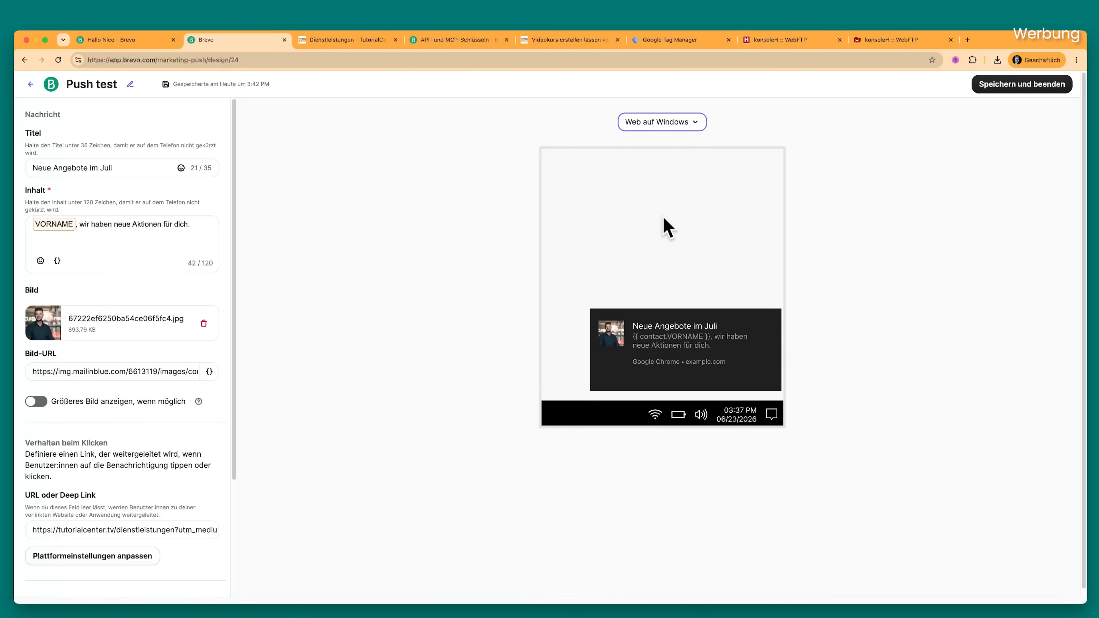
{"action": "left_click", "coordinate": [687, 124]}
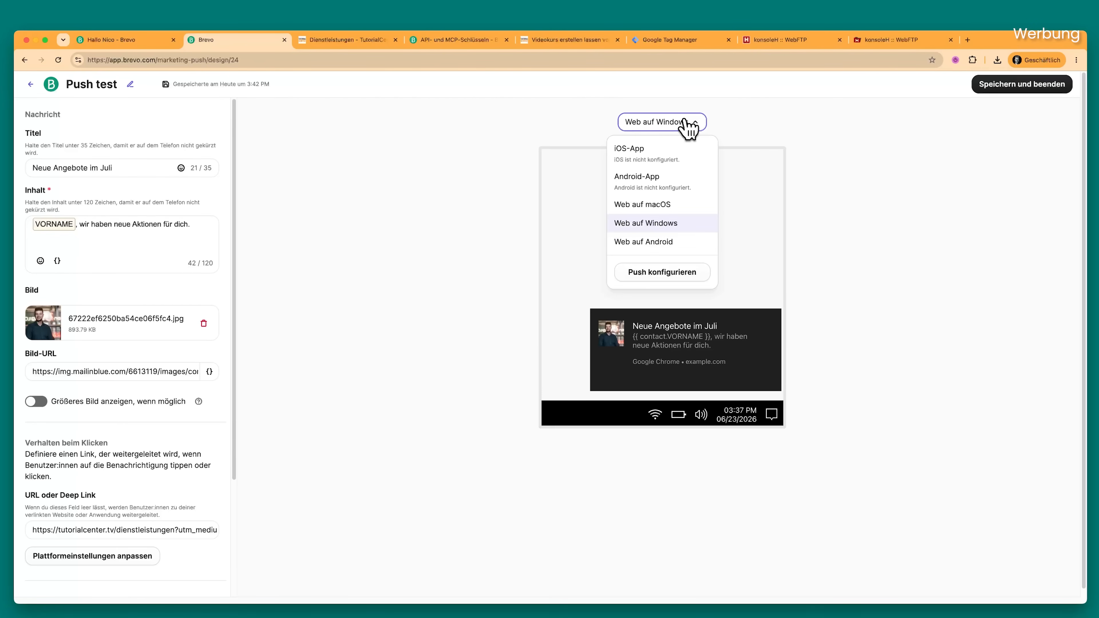
{"action": "left_click", "coordinate": [677, 206]}
{"action": "left_click", "coordinate": [675, 123]}
{"action": "left_click", "coordinate": [678, 243]}
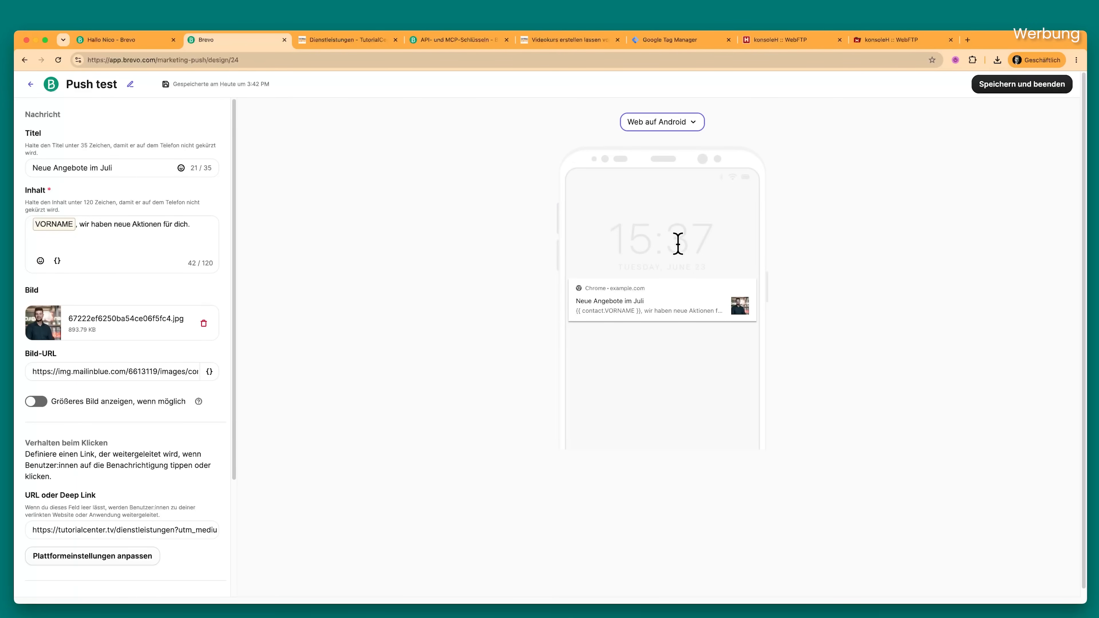
{"action": "left_click", "coordinate": [680, 123]}
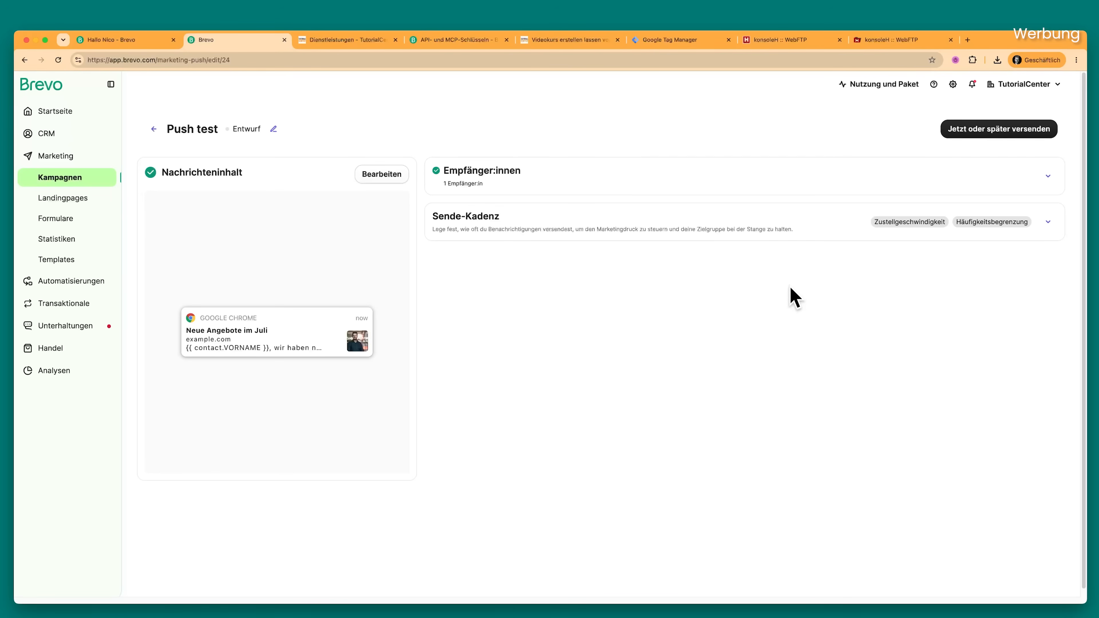
Step: Send the Push test campaign immediately and open the details of the sent campaign
{"action": "left_click", "coordinate": [960, 143]}
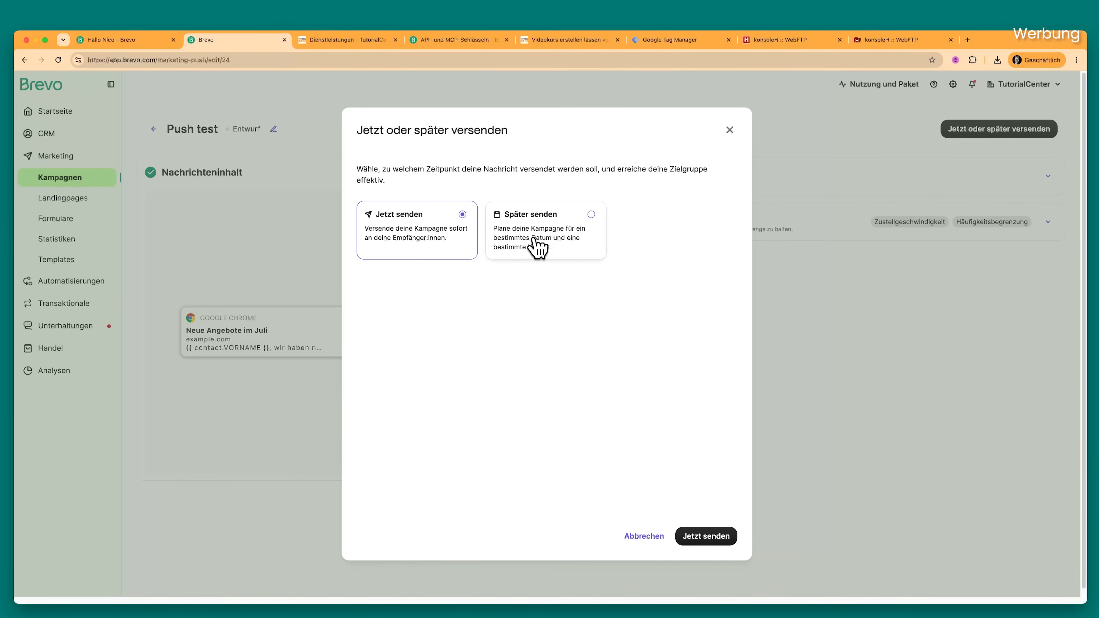
{"action": "left_click", "coordinate": [724, 537]}
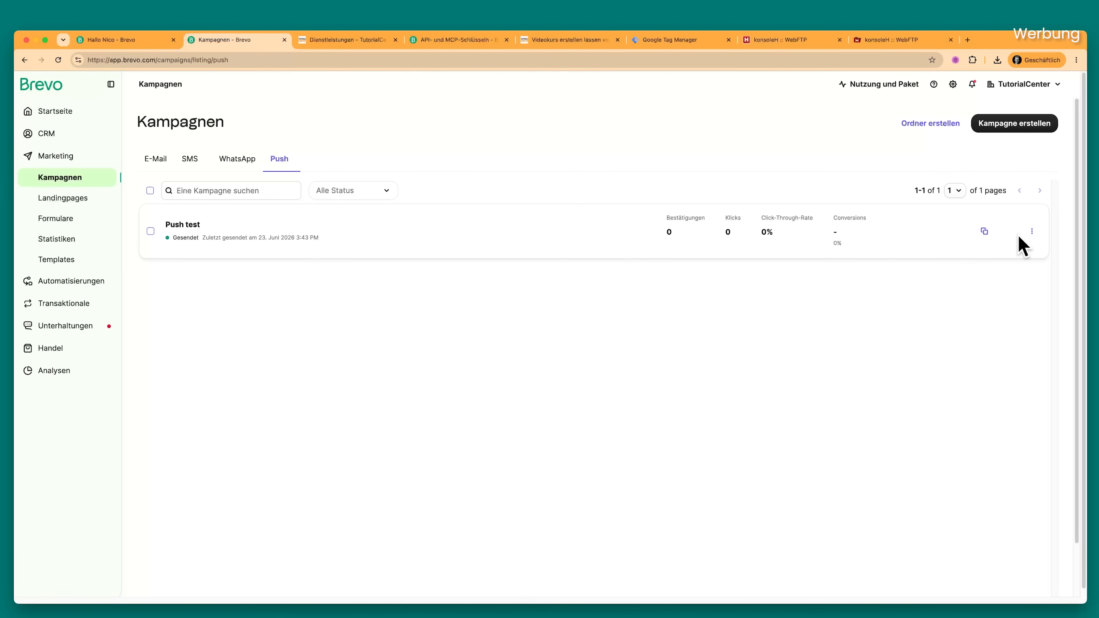
{"action": "left_click", "coordinate": [1032, 231]}
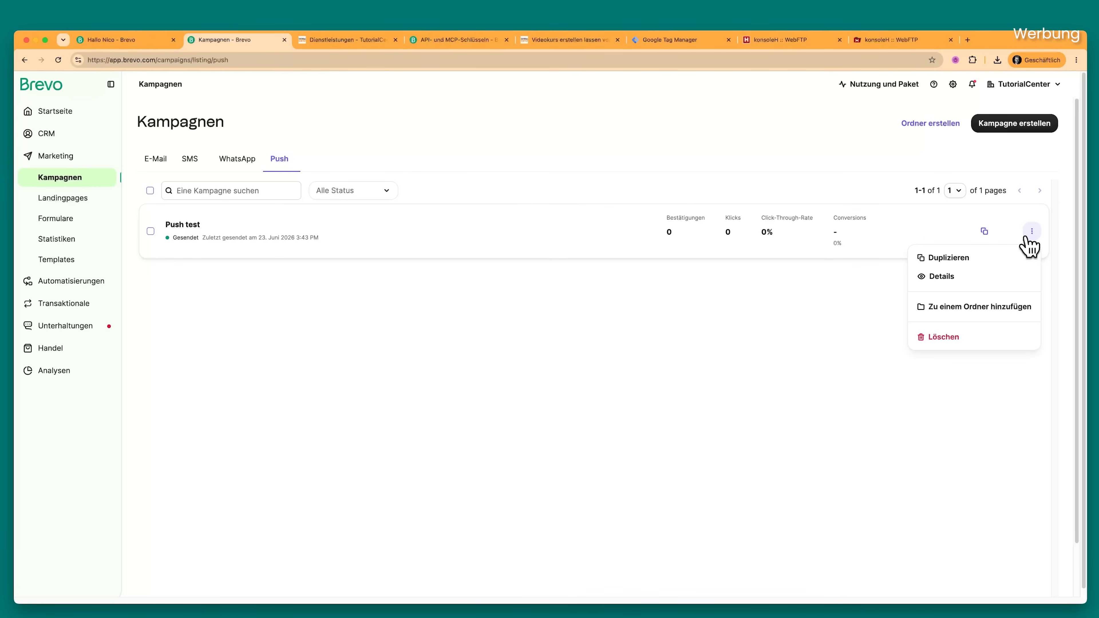
{"action": "left_click", "coordinate": [996, 280]}
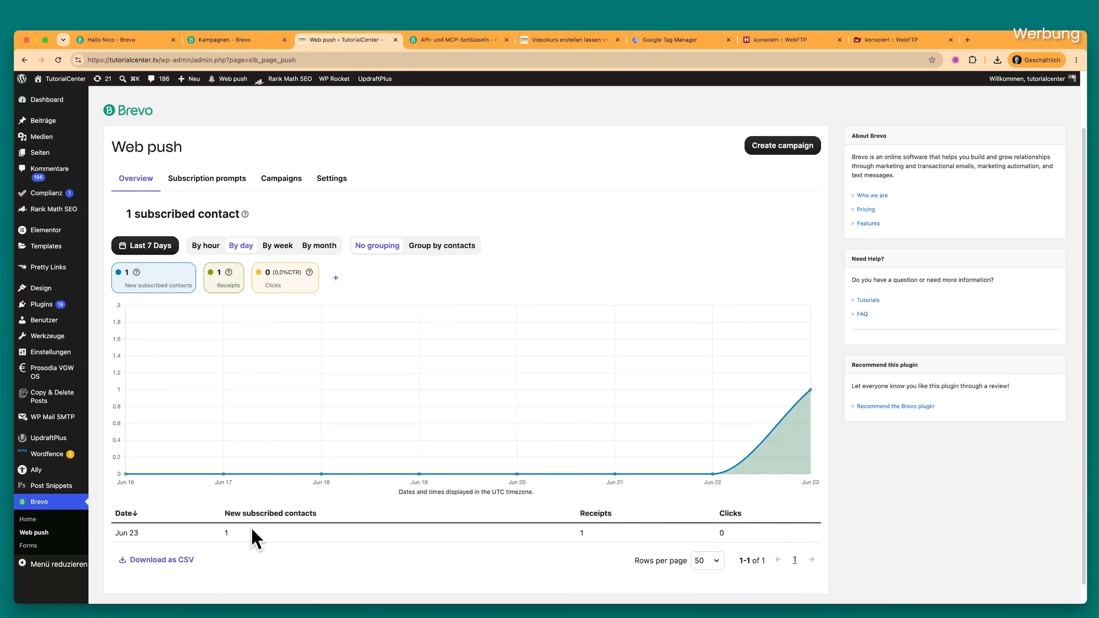
Step: Enable the subscription bell prompt and set its call-to-action text to "Erhalte Updates von uns"
{"action": "left_click", "coordinate": [230, 186]}
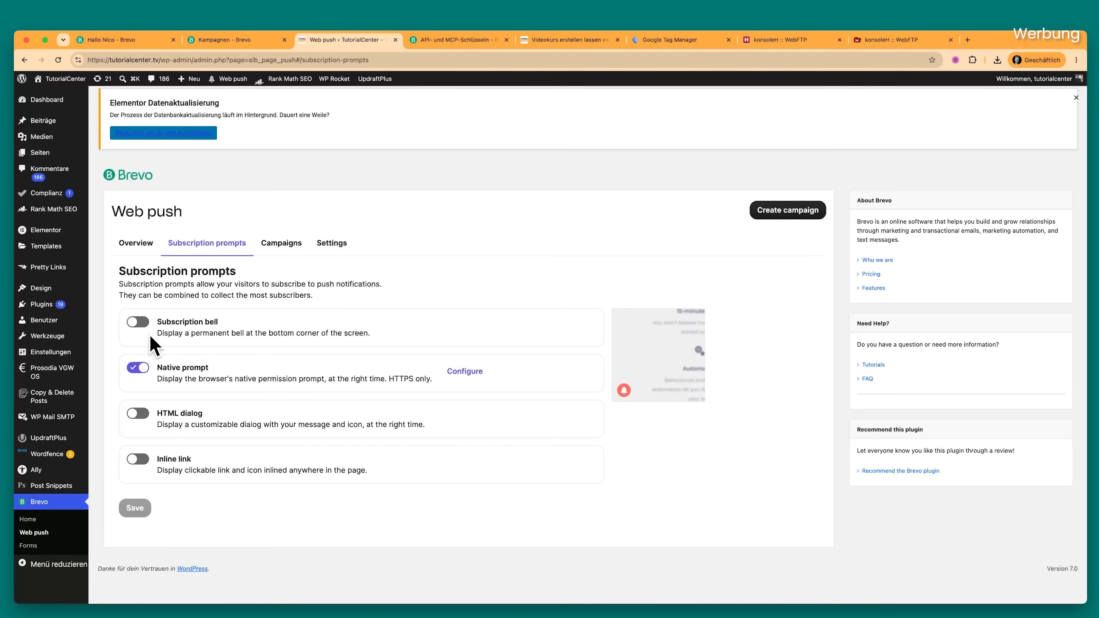
{"action": "left_click", "coordinate": [138, 323]}
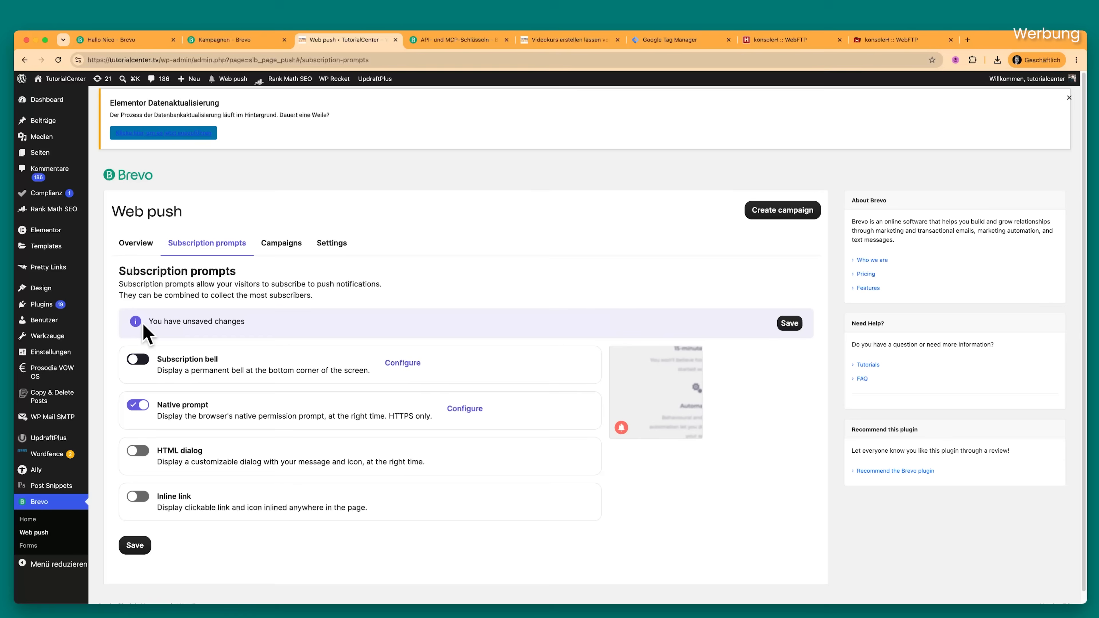
{"action": "left_click", "coordinate": [403, 363]}
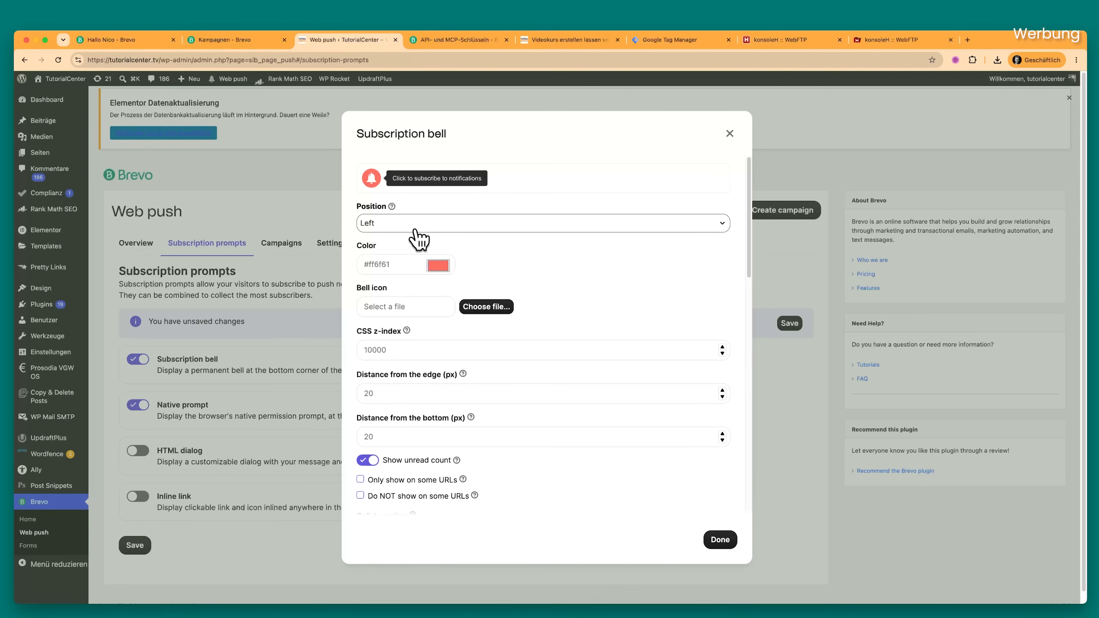
{"action": "scroll", "coordinate": [437, 260], "scroll_direction": "down", "scroll_amount": 7}
{"action": "left_click", "coordinate": [435, 229]}
{"action": "type", "text": "Erhalte Updates von uns"}
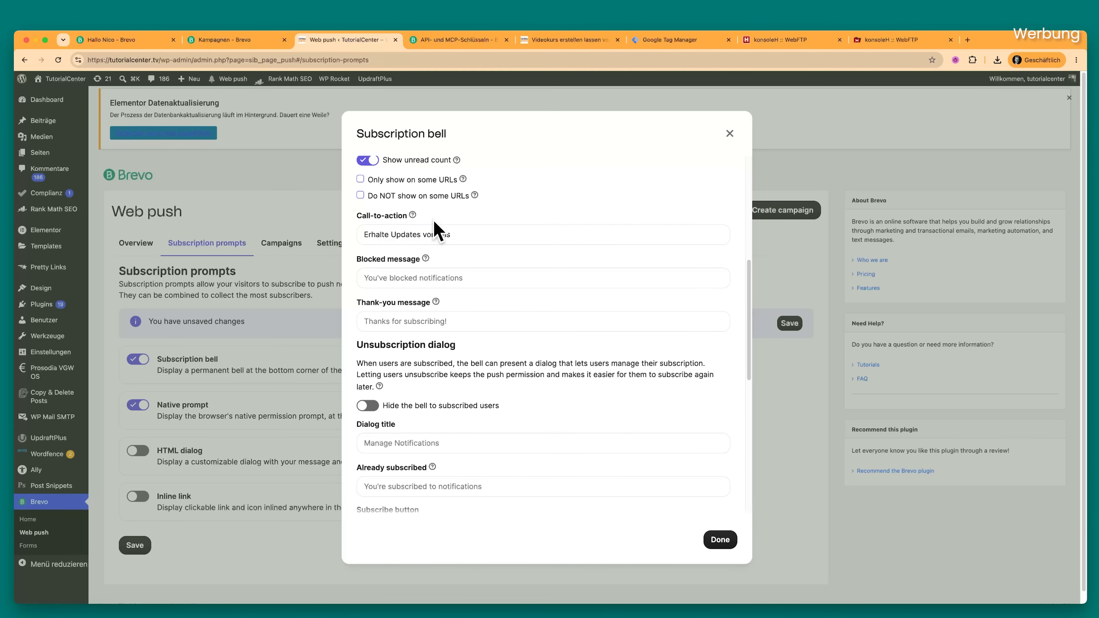
{"action": "scroll", "coordinate": [438, 282], "scroll_direction": "up", "scroll_amount": 1}
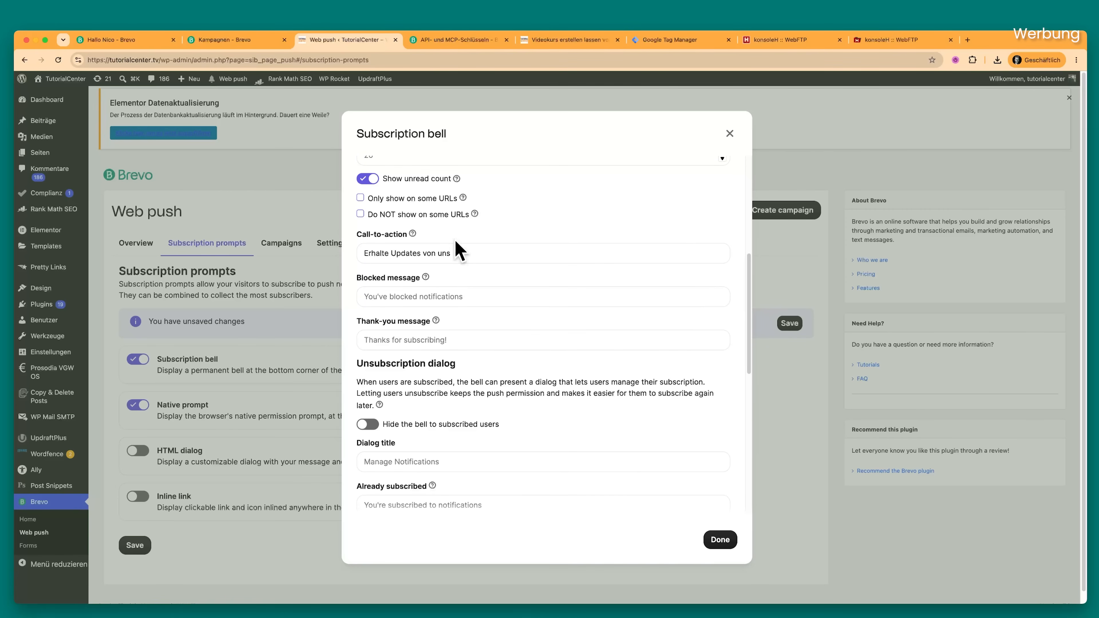
Step: Enable the bell's "Only show on some URLs" option, and switch its "Do NOT show on some URLs" option on and off again
{"action": "left_click", "coordinate": [392, 199]}
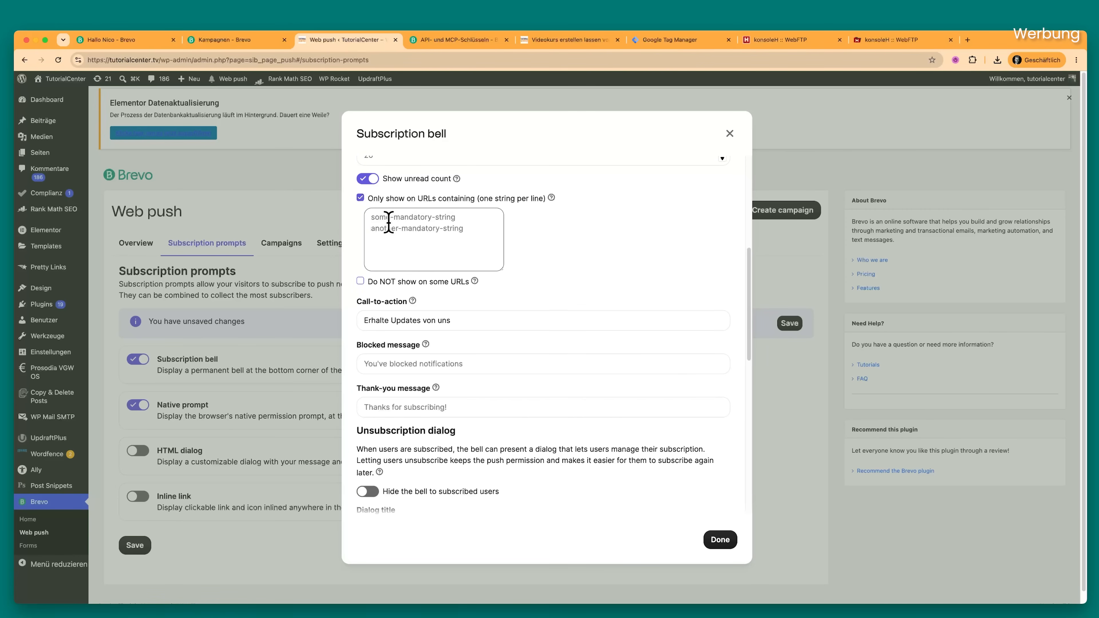
{"action": "left_click", "coordinate": [395, 284]}
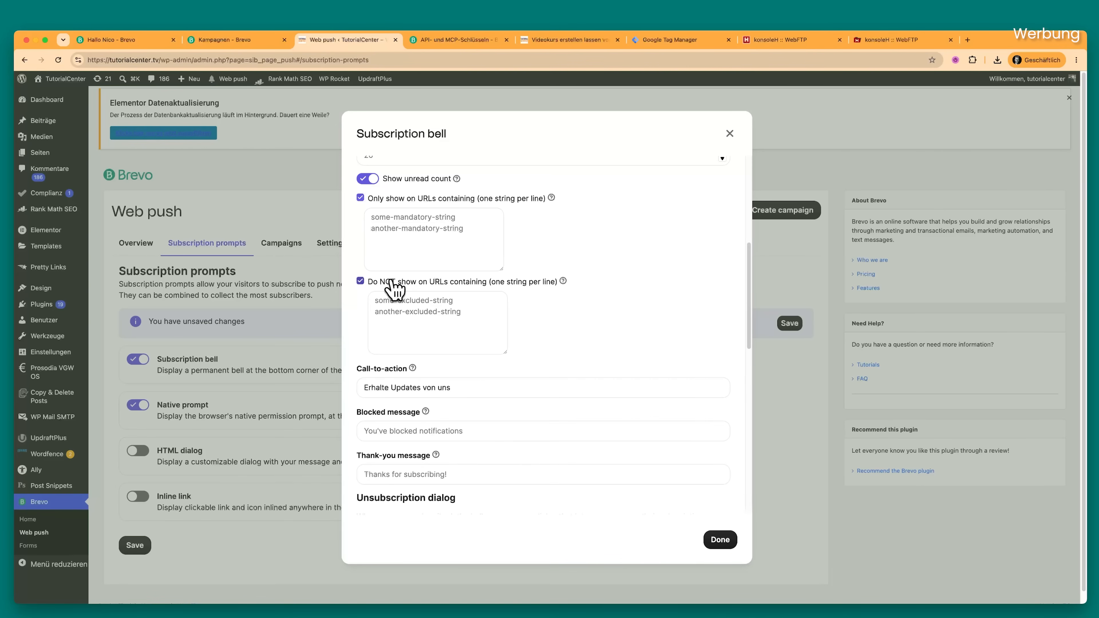
{"action": "left_click", "coordinate": [395, 285]}
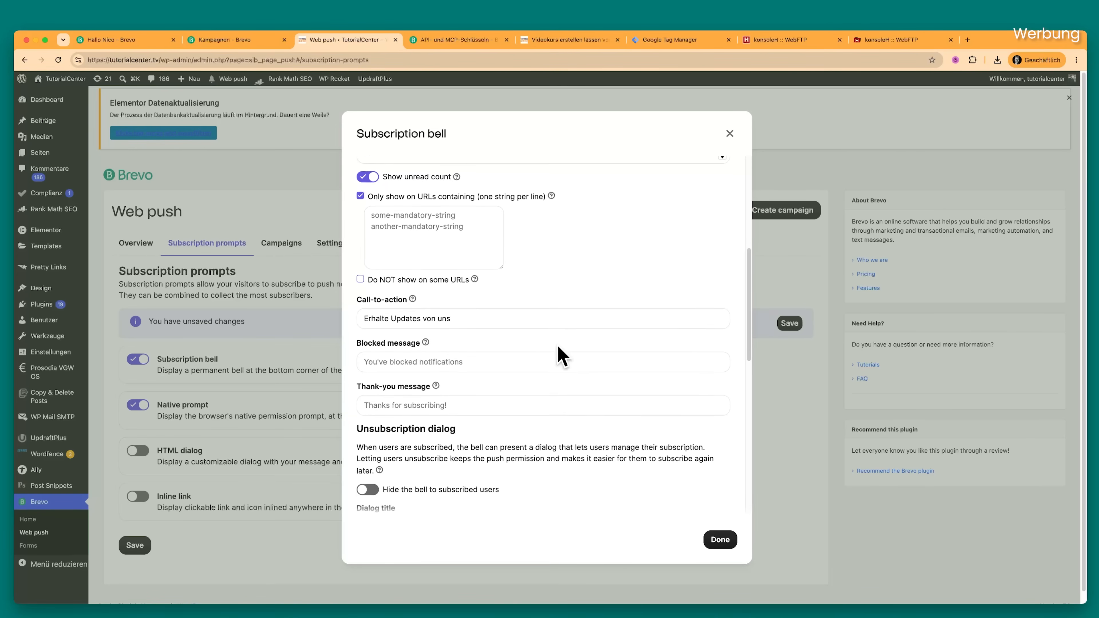
Step: Try hiding the bell from subscribed users and hiding its privacy settings, switching each option off again
{"action": "scroll", "coordinate": [560, 355], "scroll_direction": "down", "scroll_amount": 5}
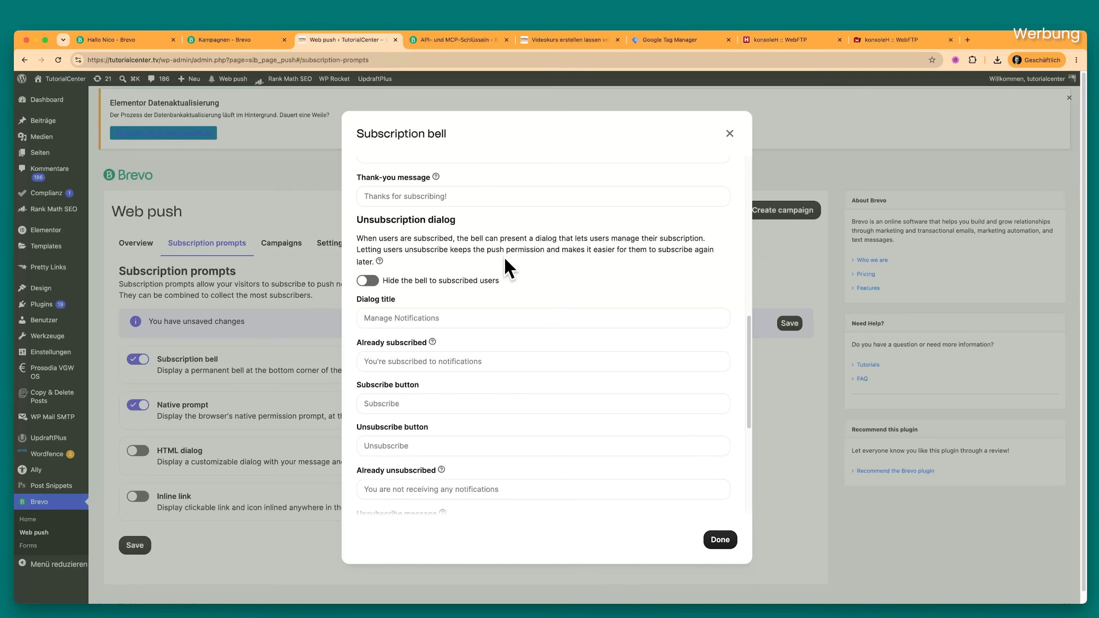
{"action": "left_click", "coordinate": [367, 281]}
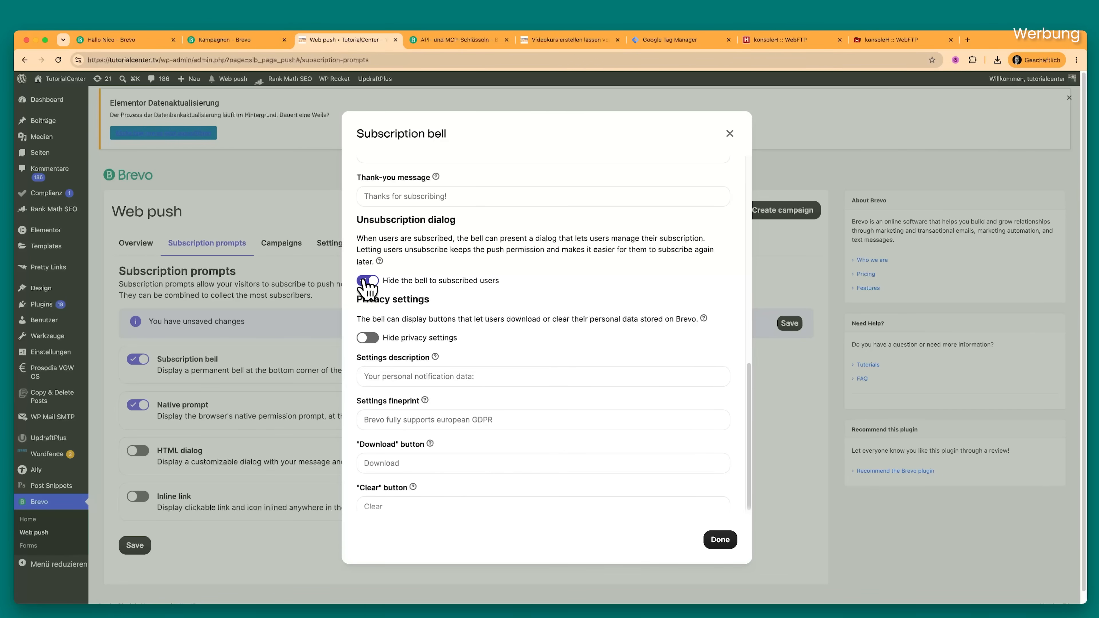
{"action": "left_click", "coordinate": [367, 281]}
{"action": "scroll", "coordinate": [471, 371], "scroll_direction": "down", "scroll_amount": 6}
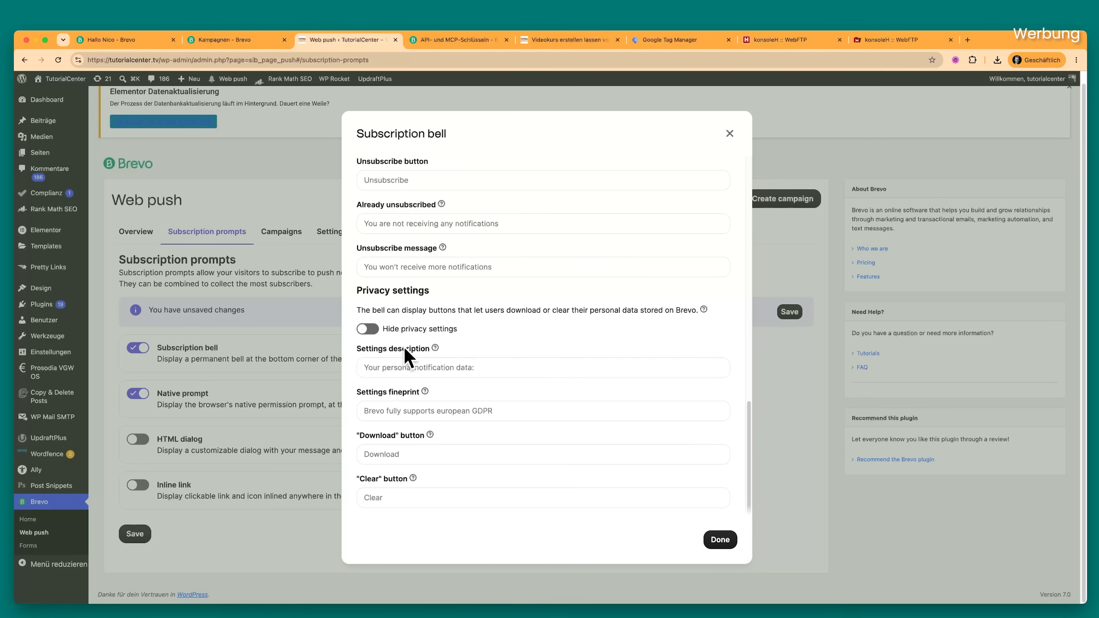
{"action": "left_click", "coordinate": [368, 330]}
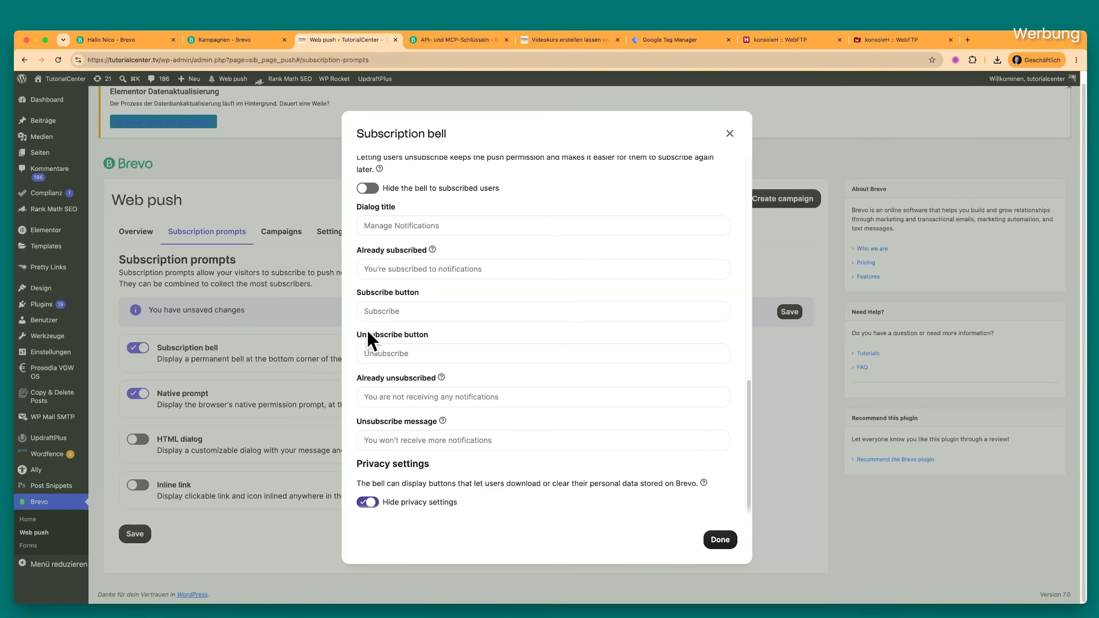
{"action": "left_click", "coordinate": [368, 503]}
{"action": "scroll", "coordinate": [426, 511], "scroll_direction": "down", "scroll_amount": 4}
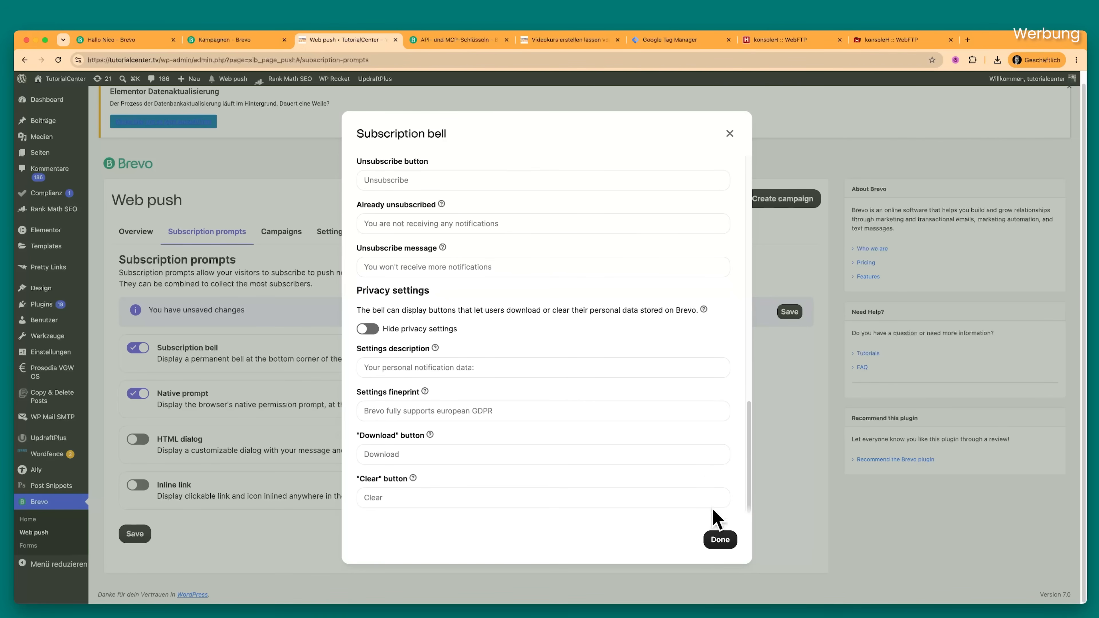
Step: Confirm the subscription bell settings and save the changes to the subscription prompts
{"action": "scroll", "coordinate": [671, 434], "scroll_direction": "up", "scroll_amount": 10}
{"action": "left_click", "coordinate": [721, 540]}
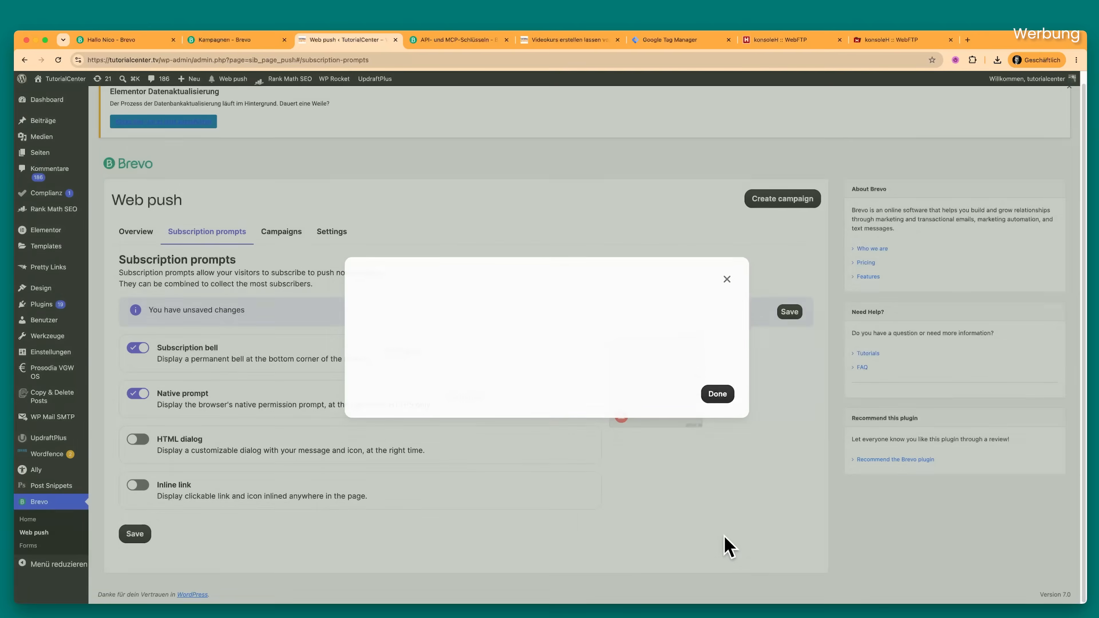
{"action": "left_click", "coordinate": [790, 311]}
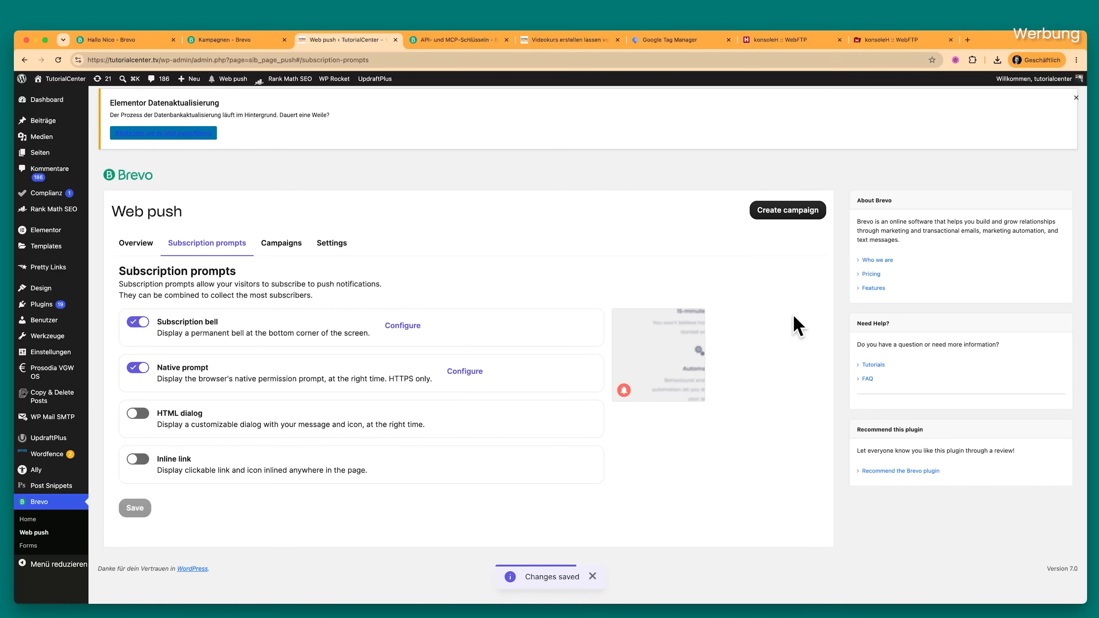
Step: Open the website in a new tab and test its bell by unsubscribing from notifications and subscribing again
{"action": "mouse_move", "coordinate": [61, 80]}
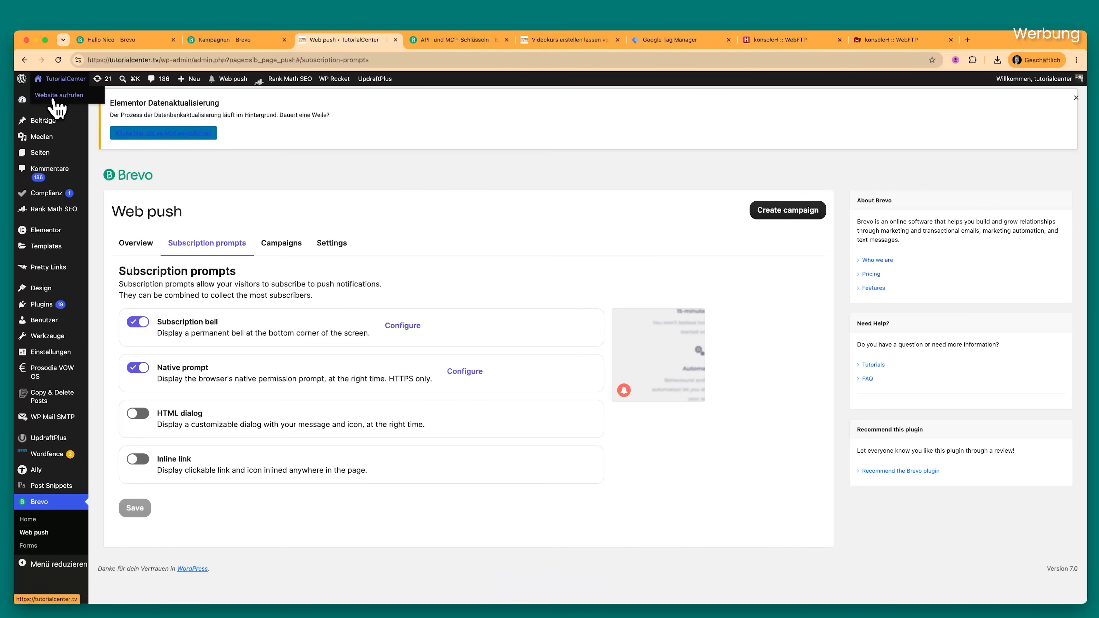
{"action": "right_click", "coordinate": [55, 100]}
{"action": "left_click", "coordinate": [86, 99]}
{"action": "left_click", "coordinate": [417, 40]}
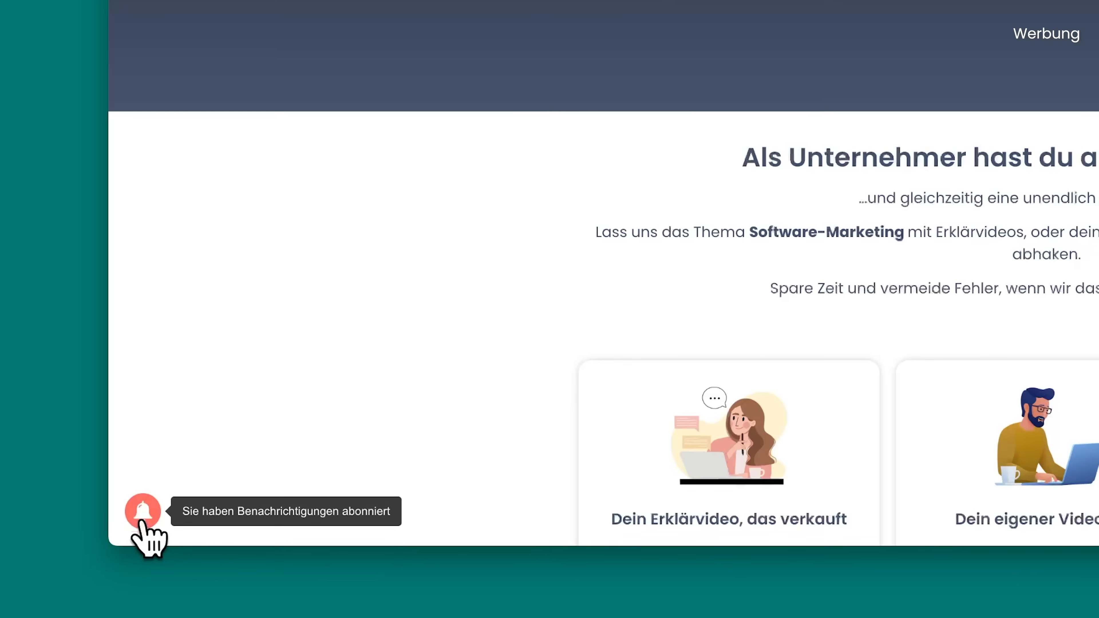
{"action": "left_click", "coordinate": [143, 513]}
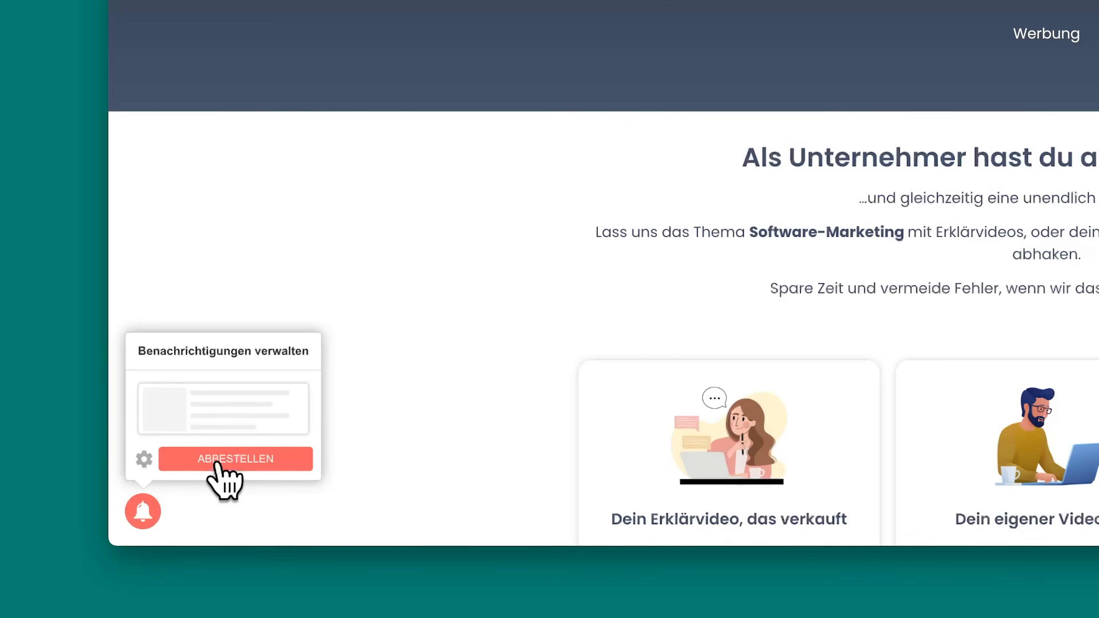
{"action": "left_click", "coordinate": [215, 463]}
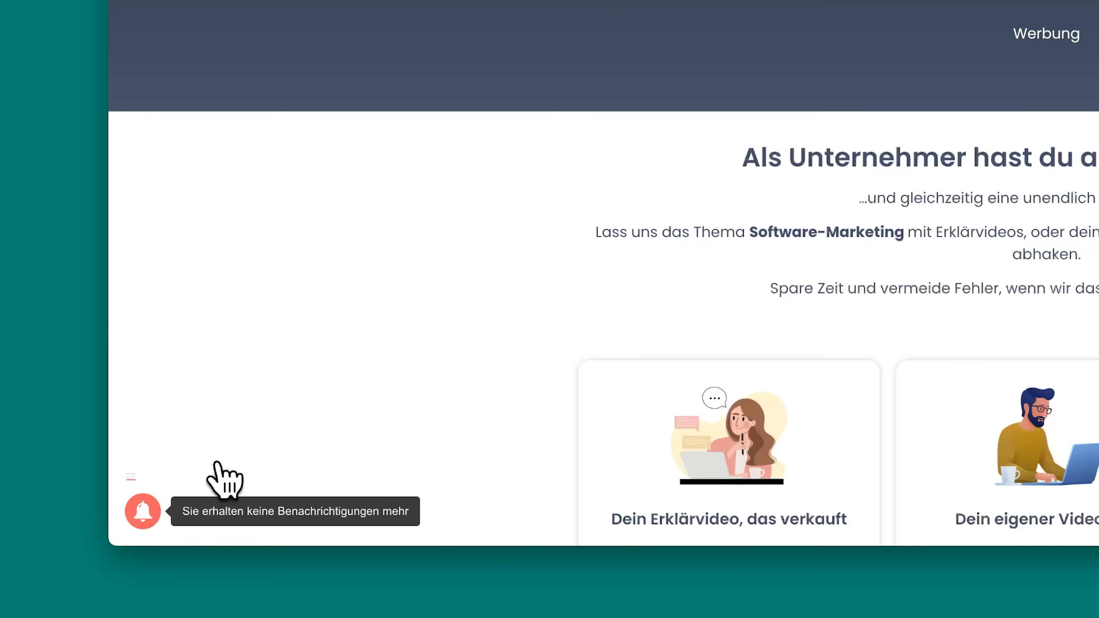
{"action": "left_click", "coordinate": [132, 514]}
{"action": "left_click", "coordinate": [178, 464]}
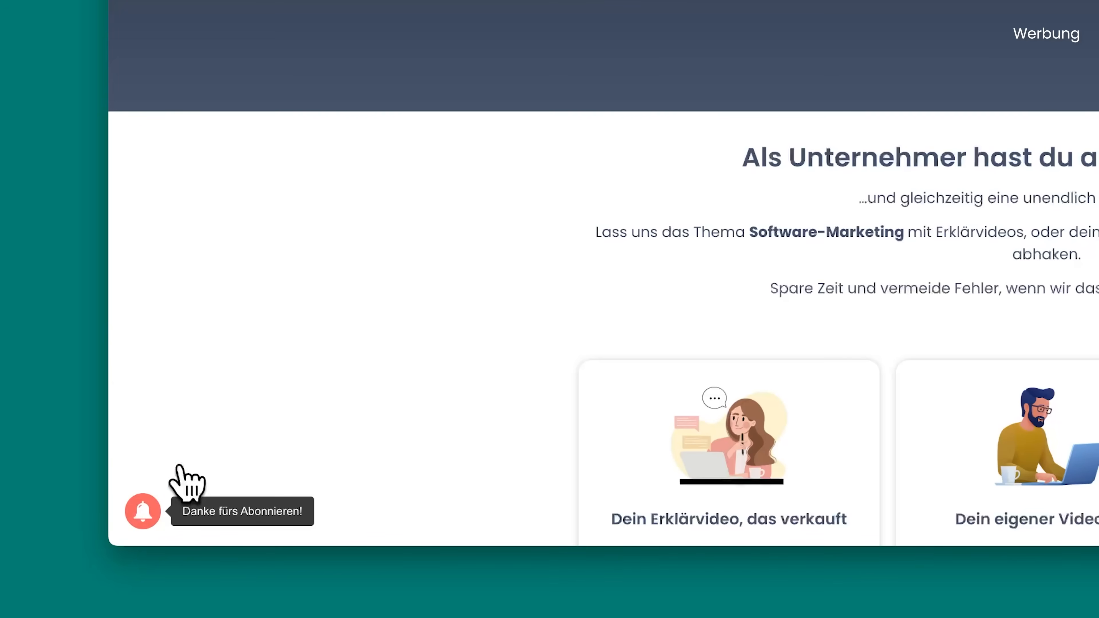
{"action": "left_click", "coordinate": [138, 516]}
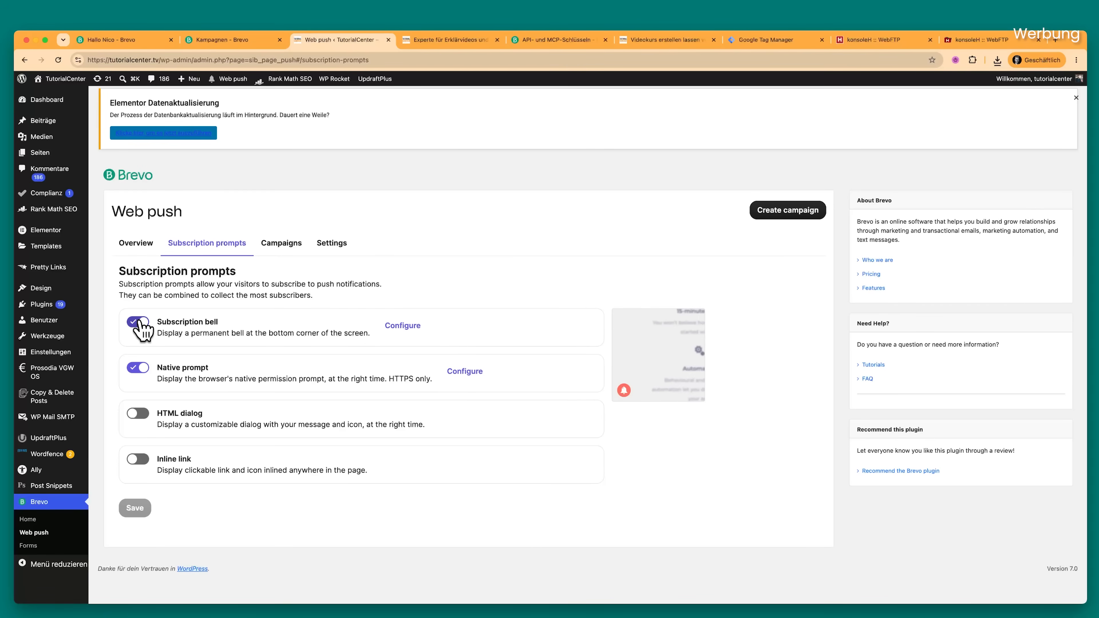
Step: Switch off the subscription bell, enable the HTML dialog prompt and open its configuration
{"action": "left_click", "coordinate": [138, 323]}
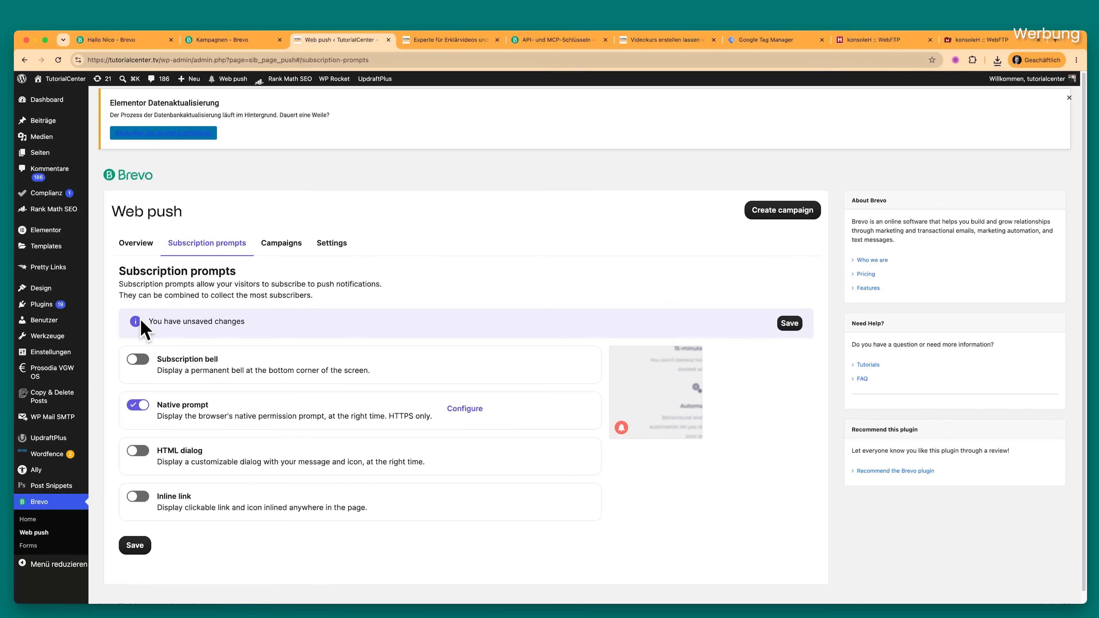
{"action": "left_click", "coordinate": [138, 451]}
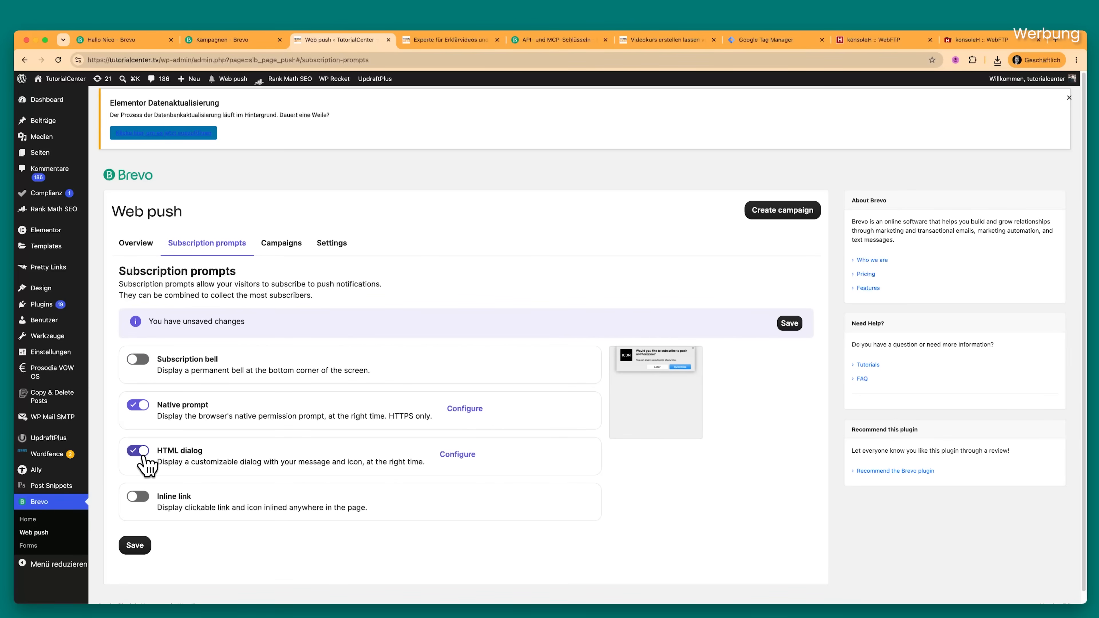
{"action": "left_click", "coordinate": [456, 455]}
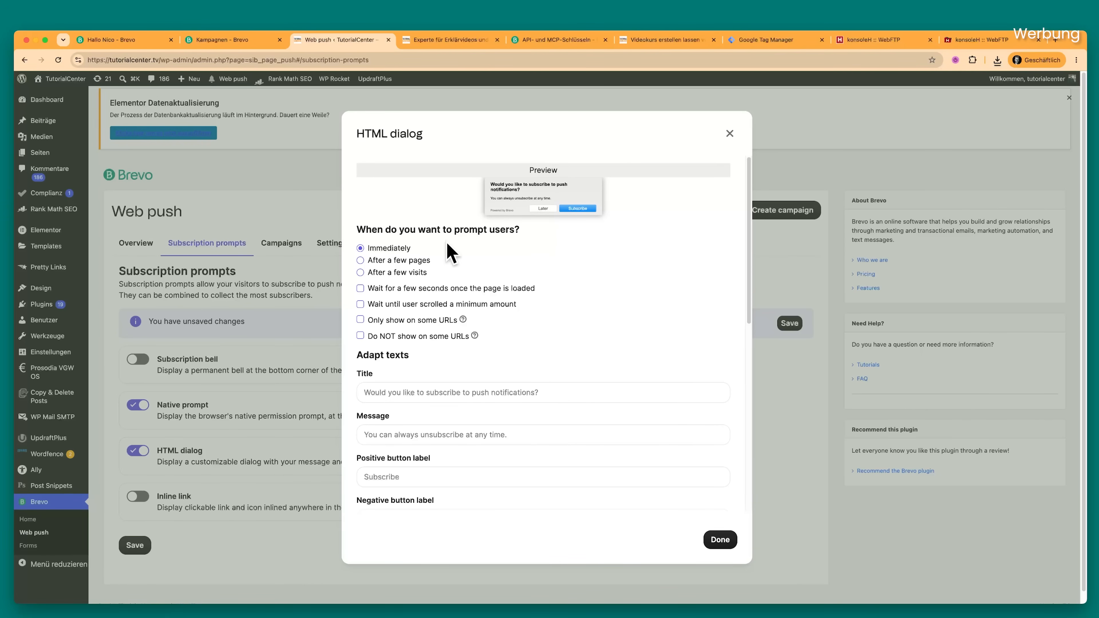
Step: Set the dialog's wait to 3 seconds, title "Möchtest du Updates von uns erhalten?", message "Du kannst dich immer einfach abmelden." and buttons Anmelden and Ablehnen
{"action": "left_click", "coordinate": [429, 261]}
{"action": "left_click", "coordinate": [361, 248]}
{"action": "left_click", "coordinate": [360, 289]}
{"action": "left_click", "coordinate": [385, 319]}
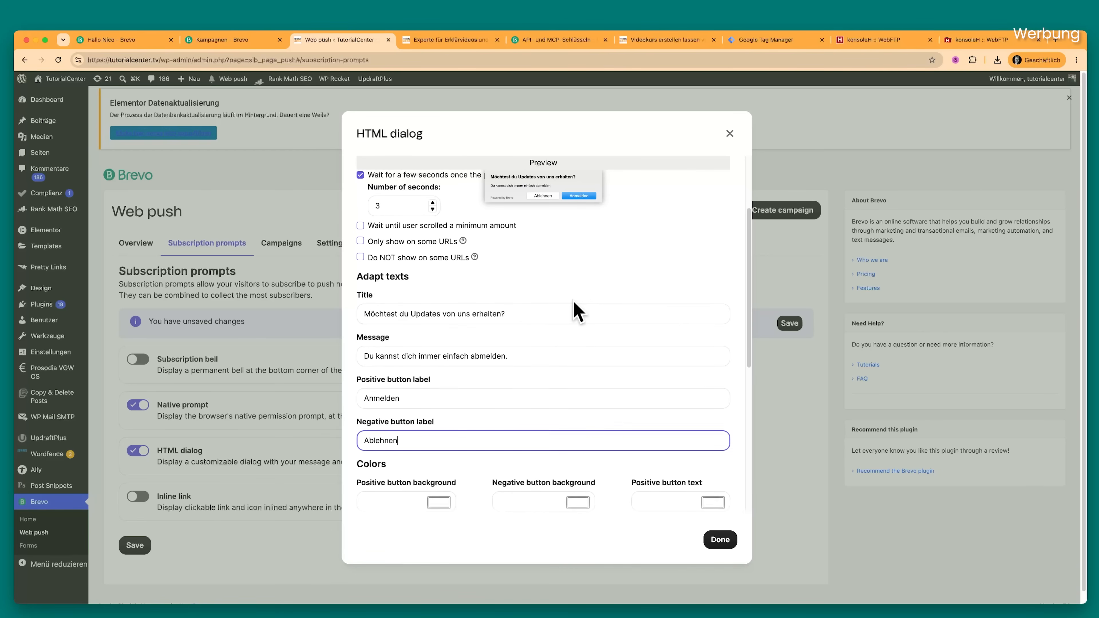
Step: Set the HTML dialog's positive button background to the orange #e08e00
{"action": "scroll", "coordinate": [575, 311], "scroll_direction": "down", "scroll_amount": 5}
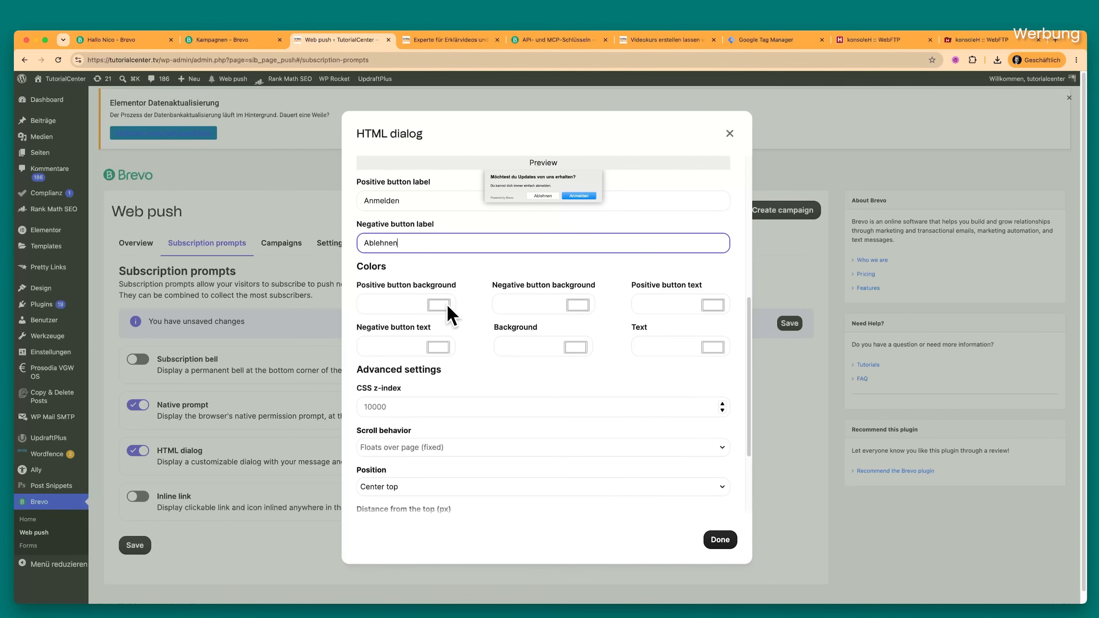
{"action": "left_click", "coordinate": [439, 305]}
{"action": "left_click_drag", "start_coordinate": [527, 386], "coordinate": [520, 386]}
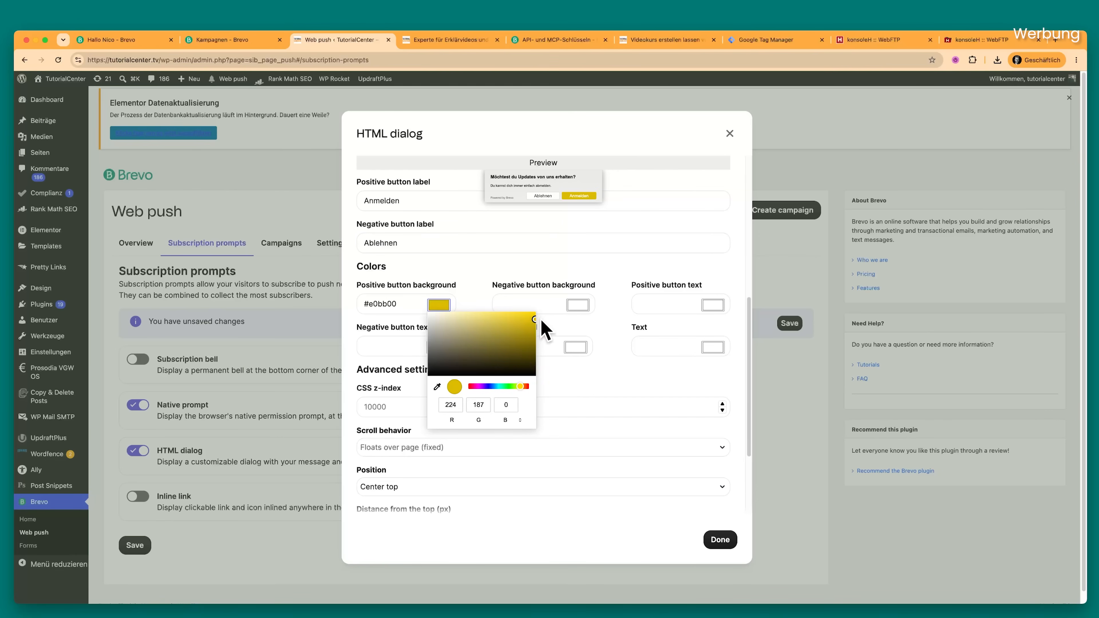
{"action": "left_click", "coordinate": [523, 387]}
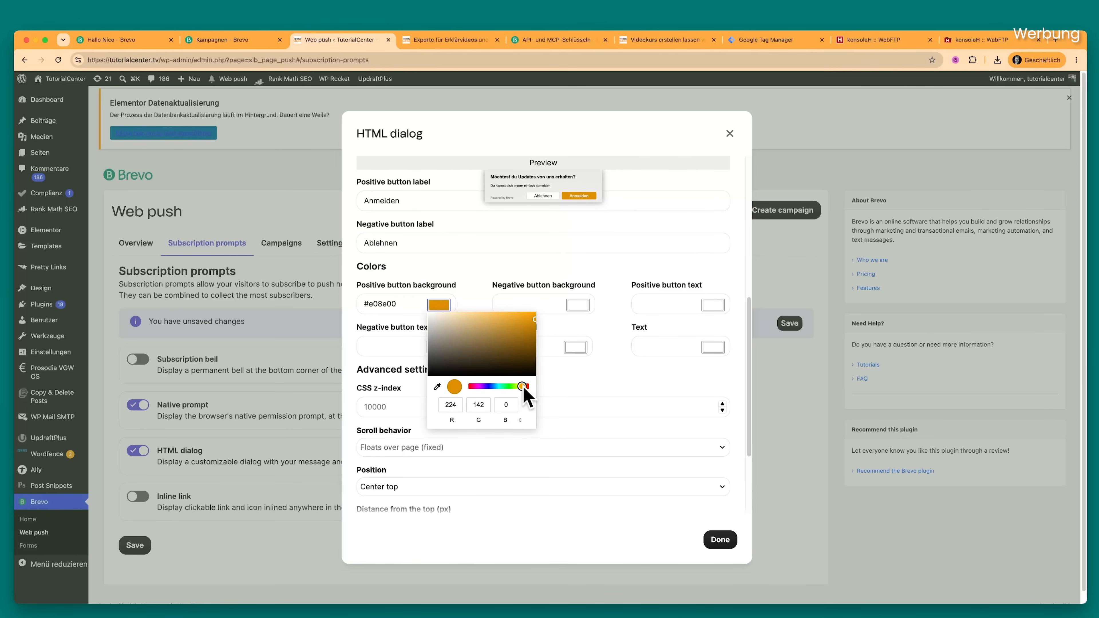
{"action": "left_click", "coordinate": [545, 265]}
Step: Check the HTML dialog's position options, hide the "Powered by Brevo" note and confirm the dialog settings
{"action": "scroll", "coordinate": [533, 344], "scroll_direction": "down", "scroll_amount": 3}
{"action": "left_click", "coordinate": [517, 368]}
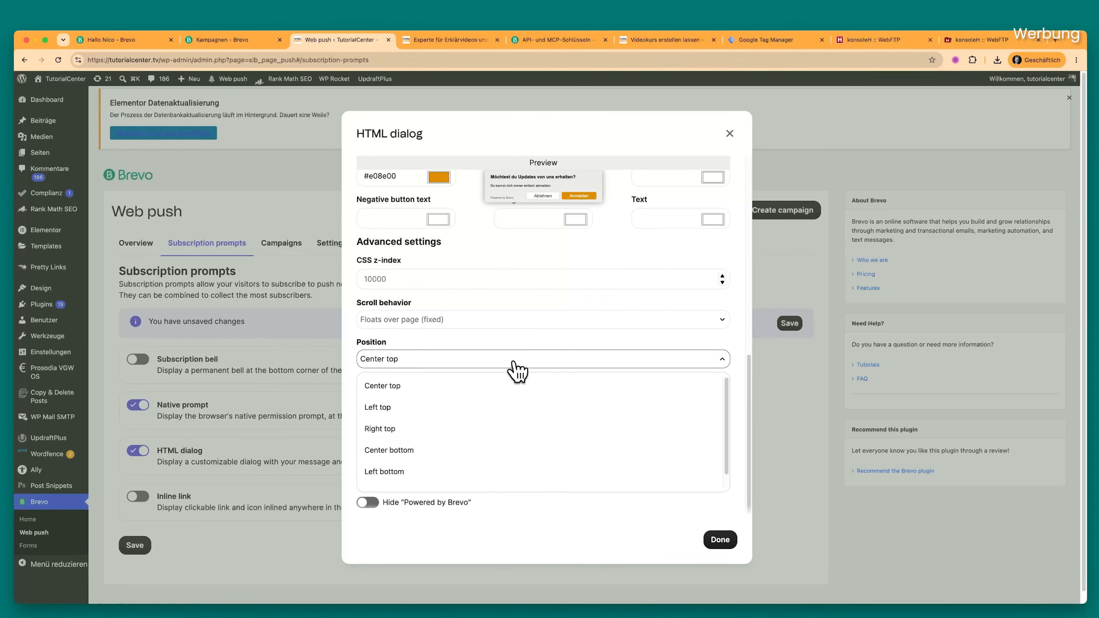
{"action": "left_click", "coordinate": [518, 368]}
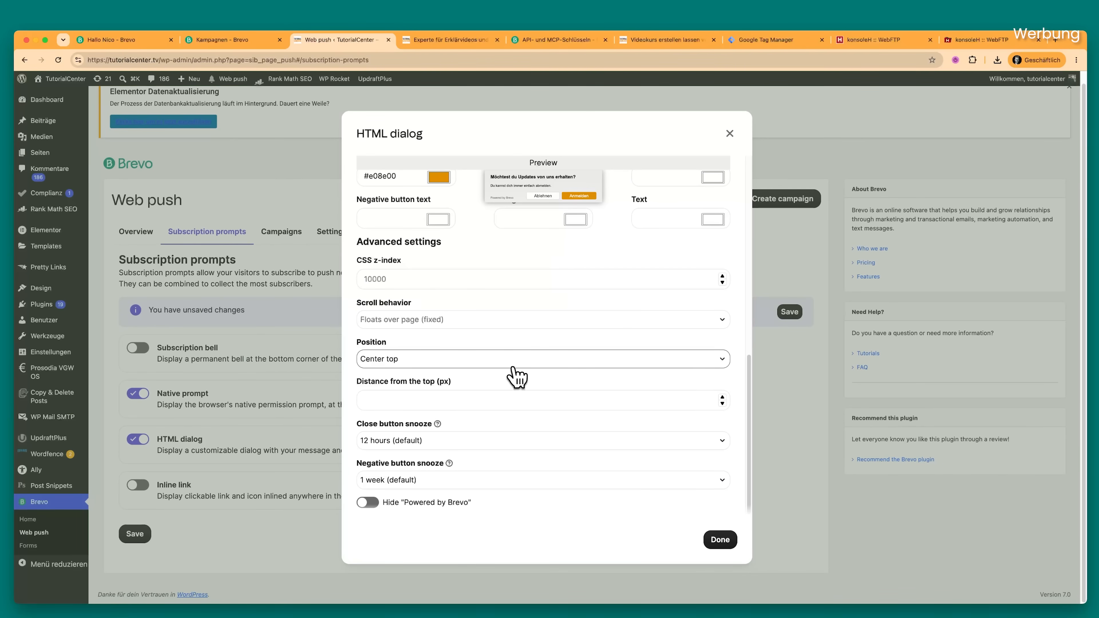
{"action": "left_click", "coordinate": [368, 503]}
{"action": "left_click", "coordinate": [720, 539]}
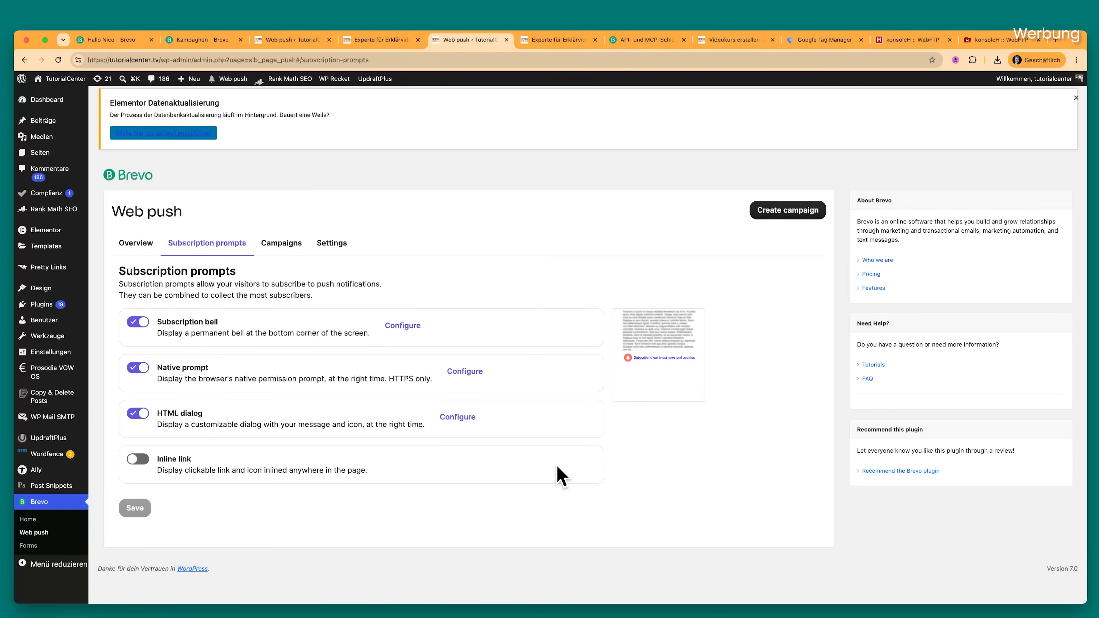
Step: Enable the inline link prompt with container "subscribe" and message "Abonniere unsere Updates", and confirm its settings
{"action": "left_click", "coordinate": [139, 459]}
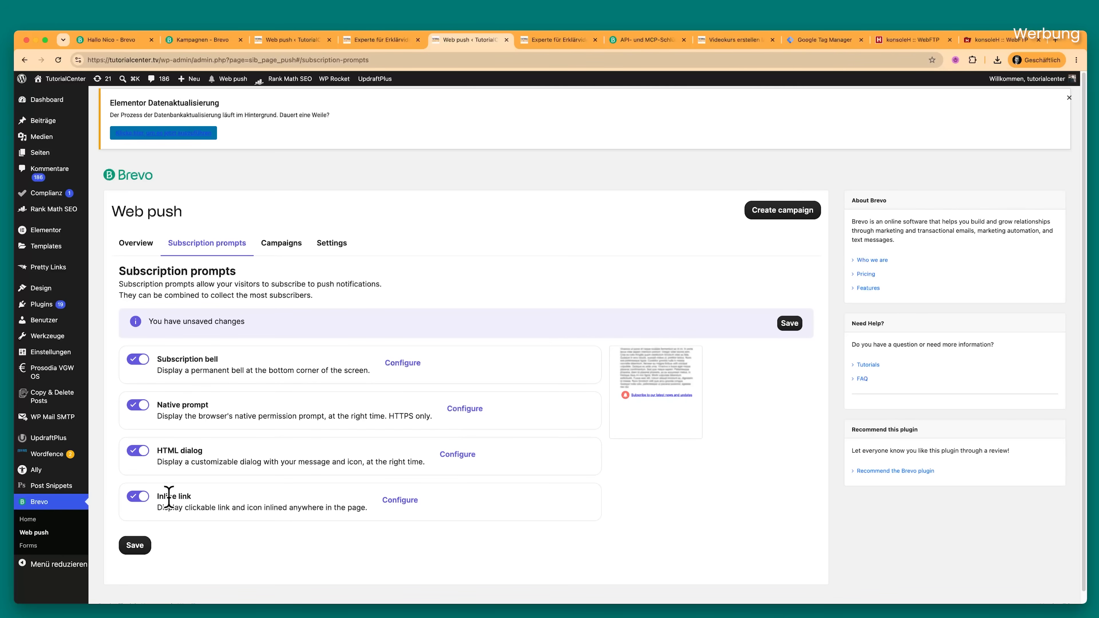
{"action": "left_click", "coordinate": [400, 501]}
{"action": "left_click", "coordinate": [466, 299]}
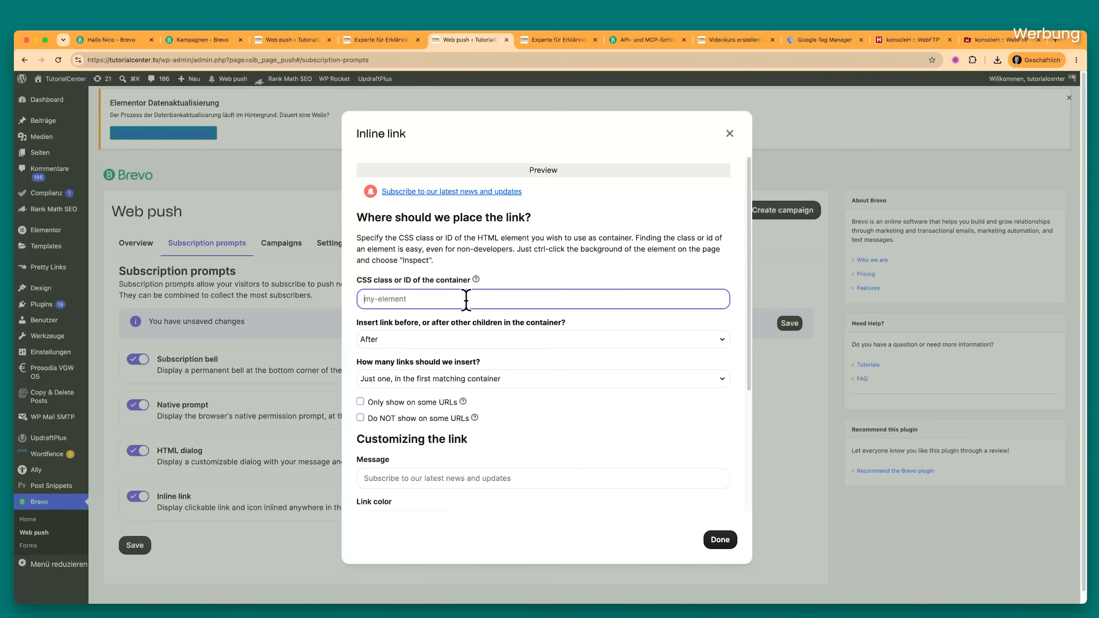
{"action": "double_click", "coordinate": [374, 299]}
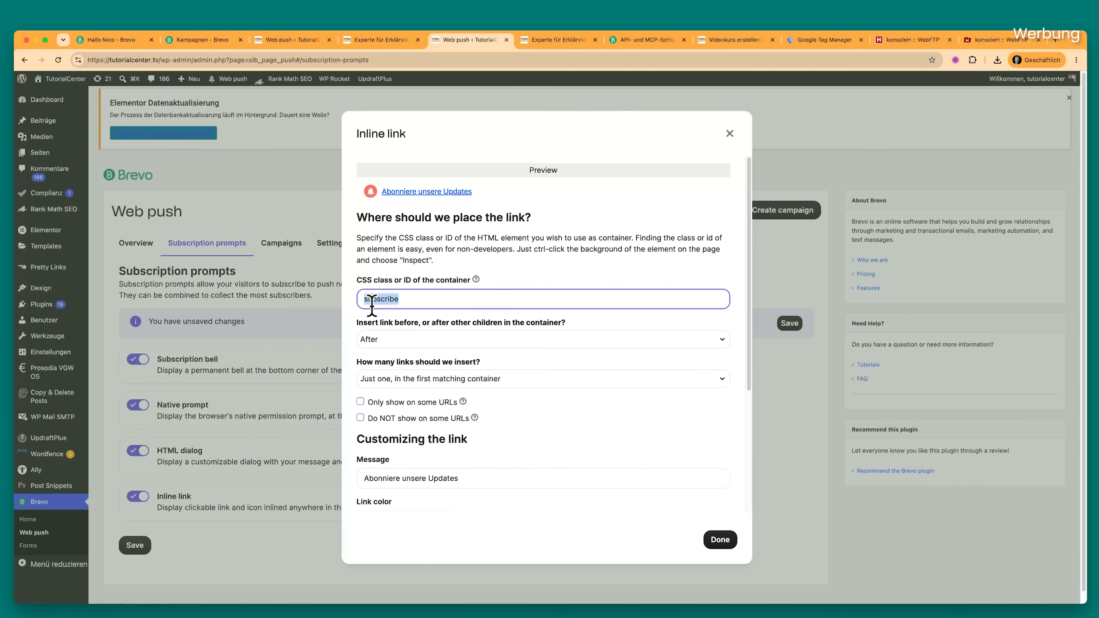
{"action": "left_click", "coordinate": [720, 540]}
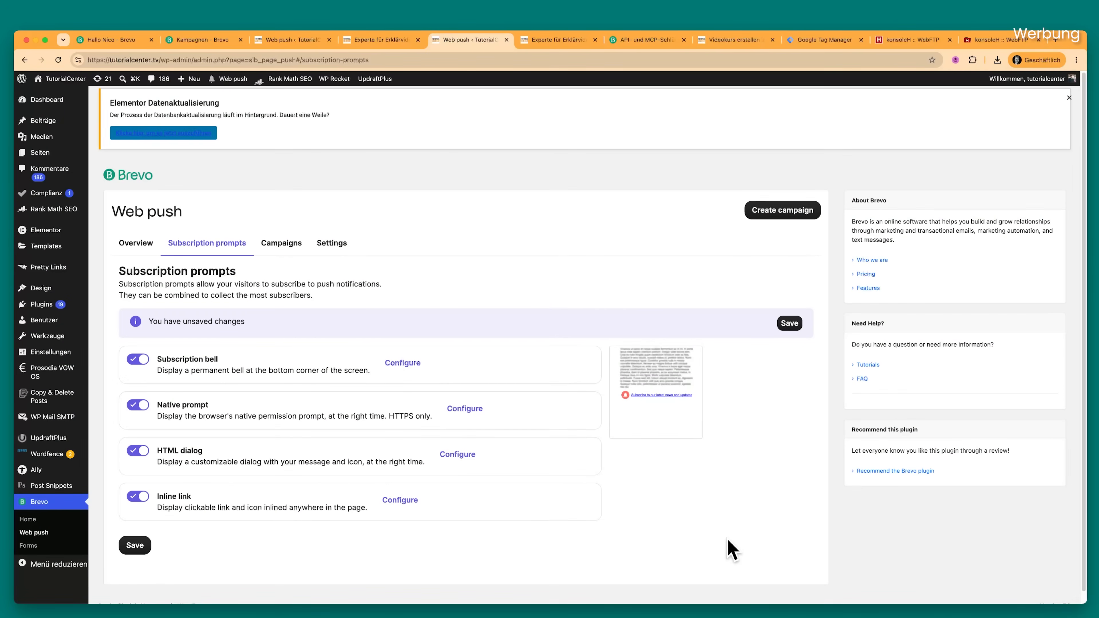
Step: Look over the plugin's push campaigns and blog settings, including the default audience choices for post notifications
{"action": "left_click", "coordinate": [281, 243]}
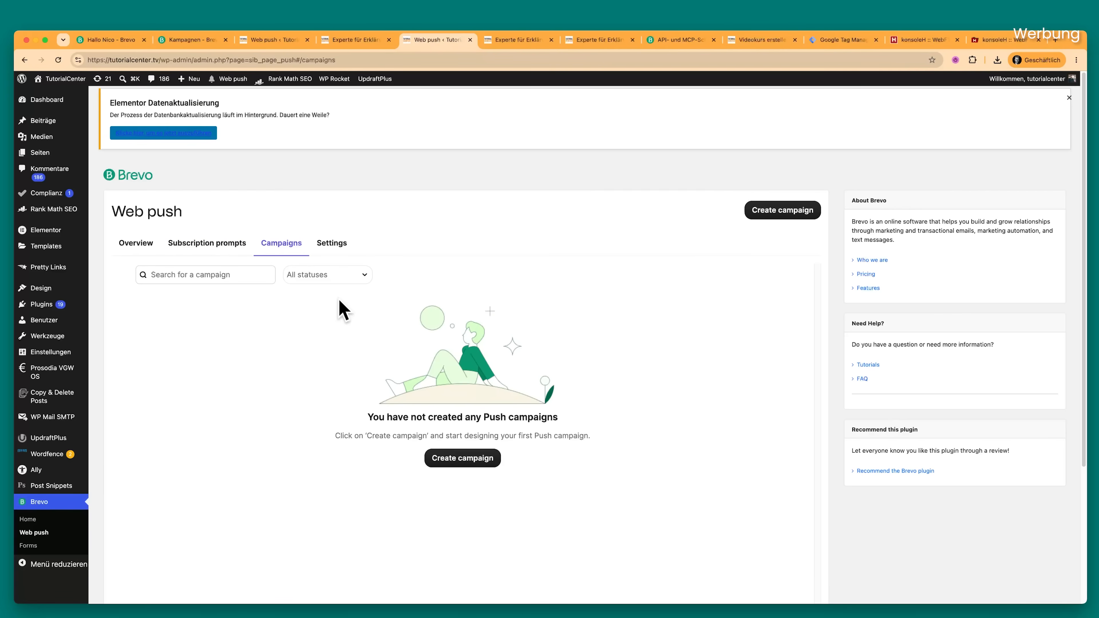
{"action": "left_click", "coordinate": [344, 254]}
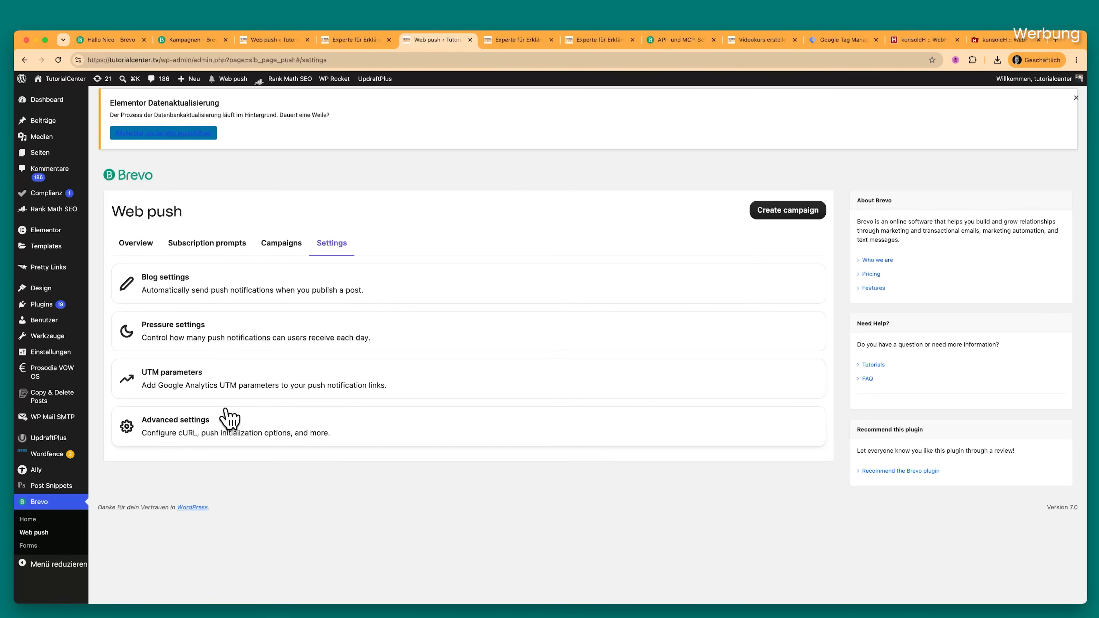
{"action": "left_click", "coordinate": [260, 295]}
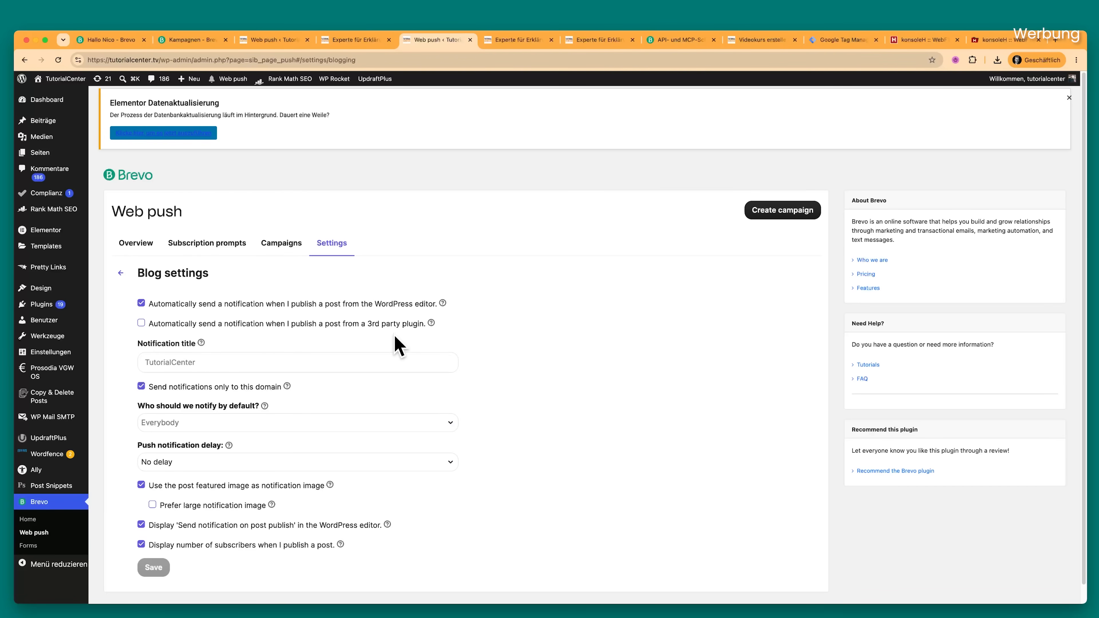
{"action": "left_click", "coordinate": [326, 423]}
{"action": "scroll", "coordinate": [267, 494], "scroll_direction": "down", "scroll_amount": 1}
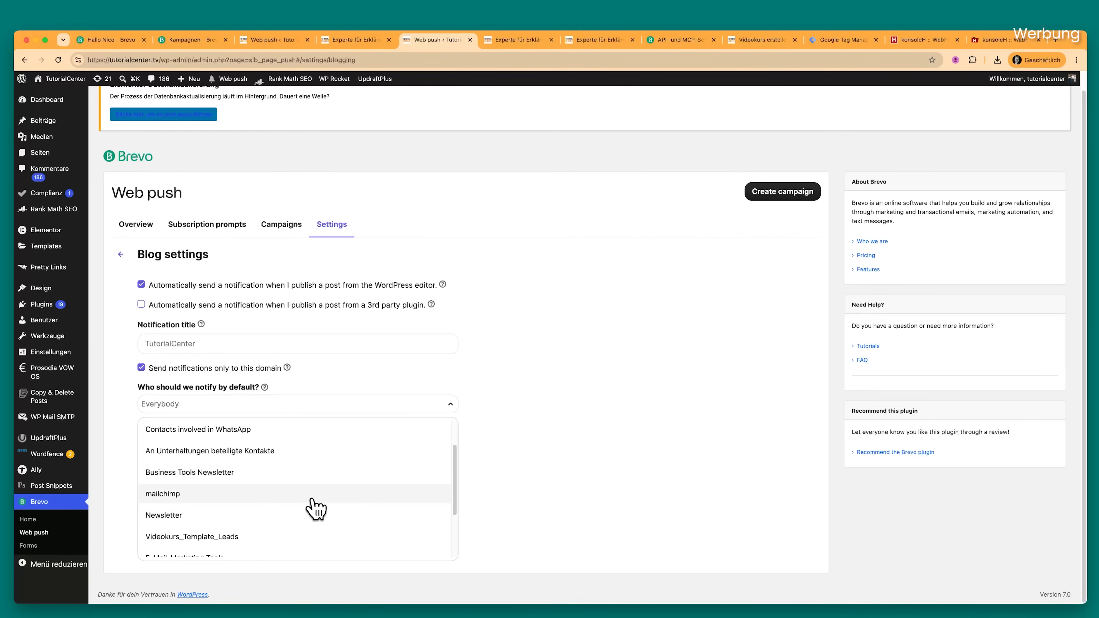
{"action": "left_click", "coordinate": [510, 454]}
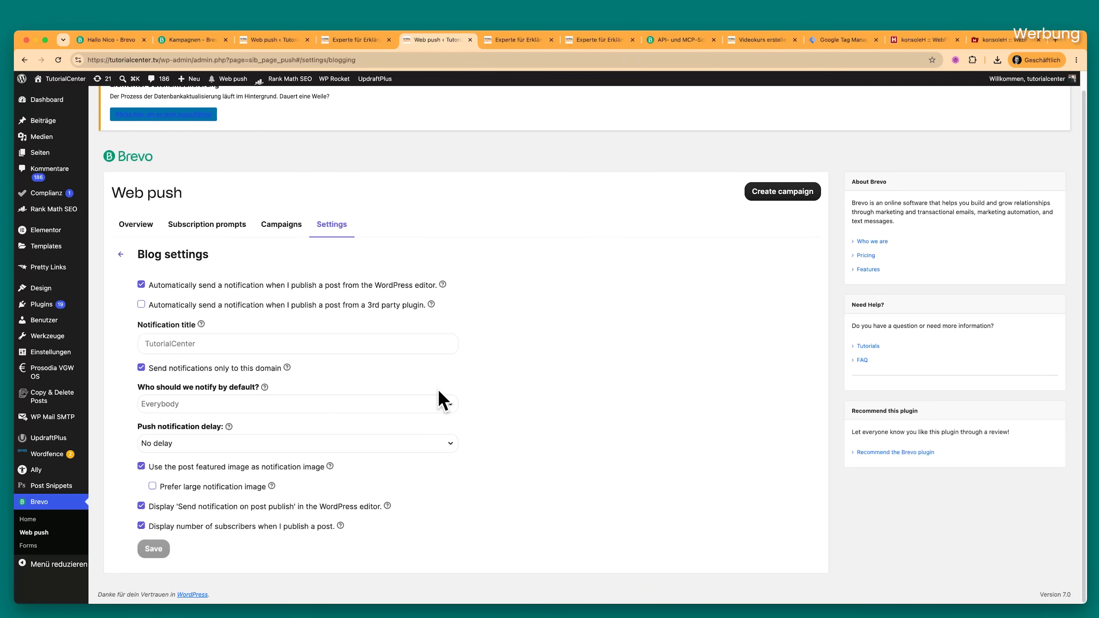
Step: Review the web push pressure, UTM and advanced settings, including the option to create Brevo contacts from push subscribers
{"action": "left_click", "coordinate": [332, 224]}
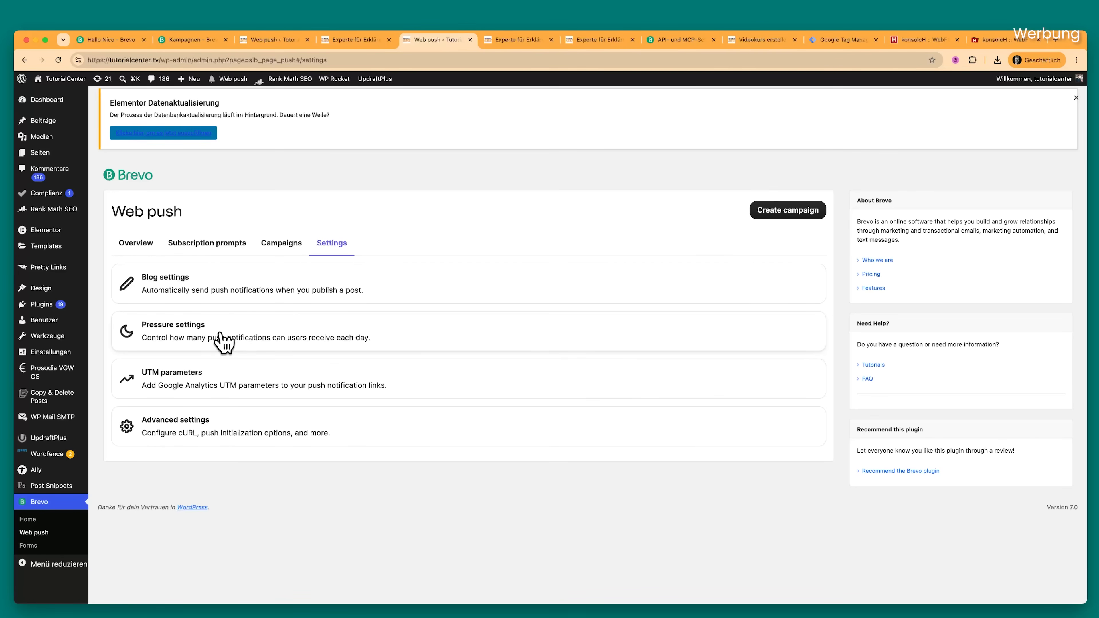
{"action": "left_click", "coordinate": [221, 372]}
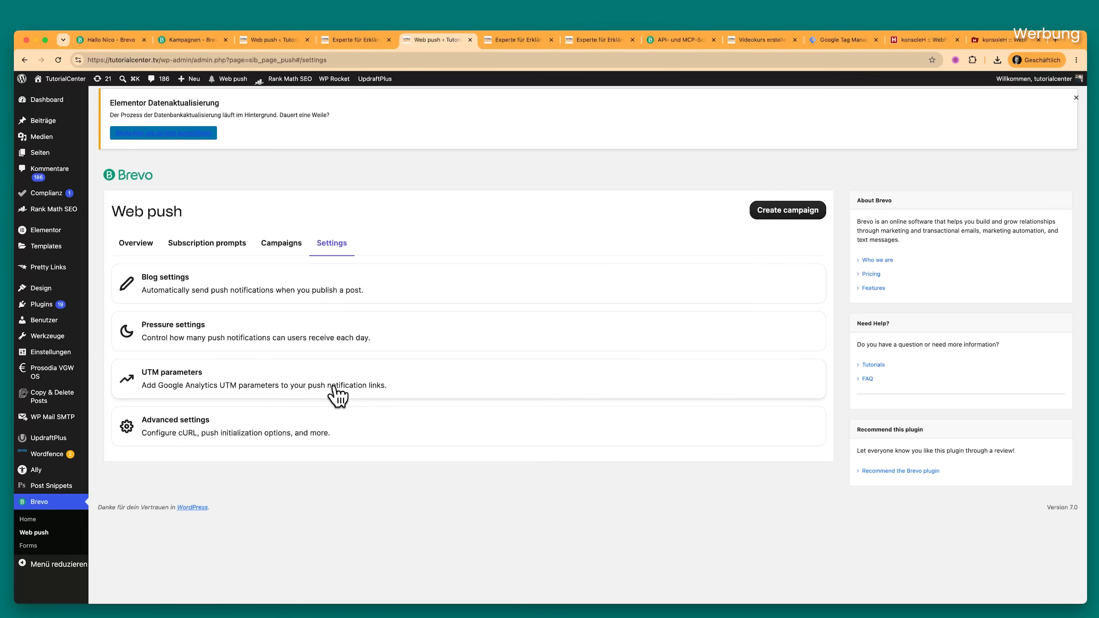
{"action": "left_click", "coordinate": [340, 432]}
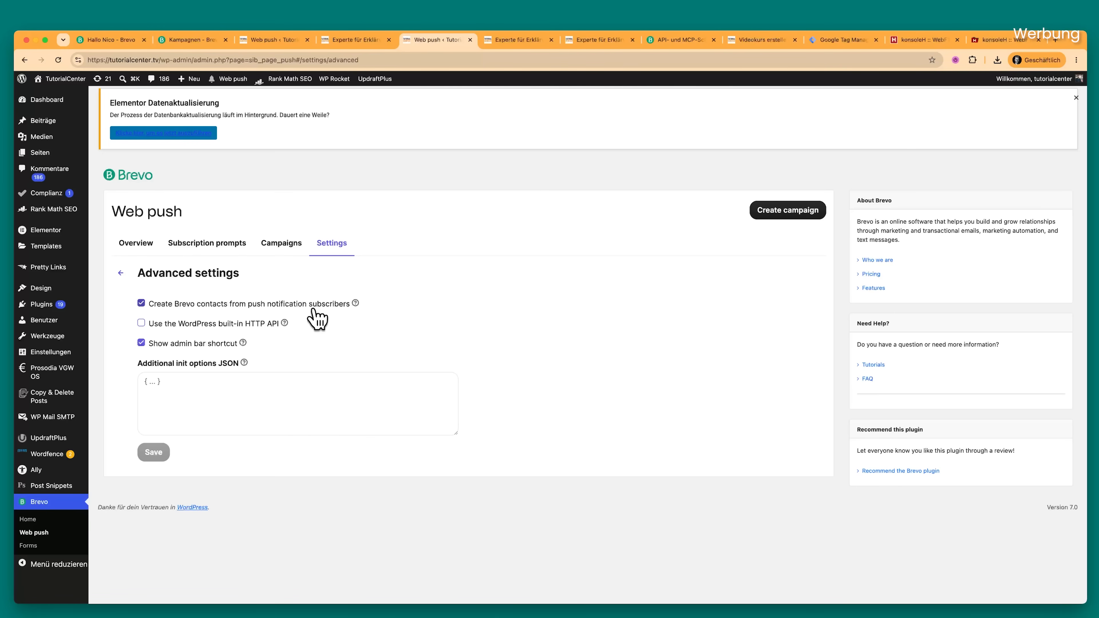
{"action": "left_click", "coordinate": [355, 303]}
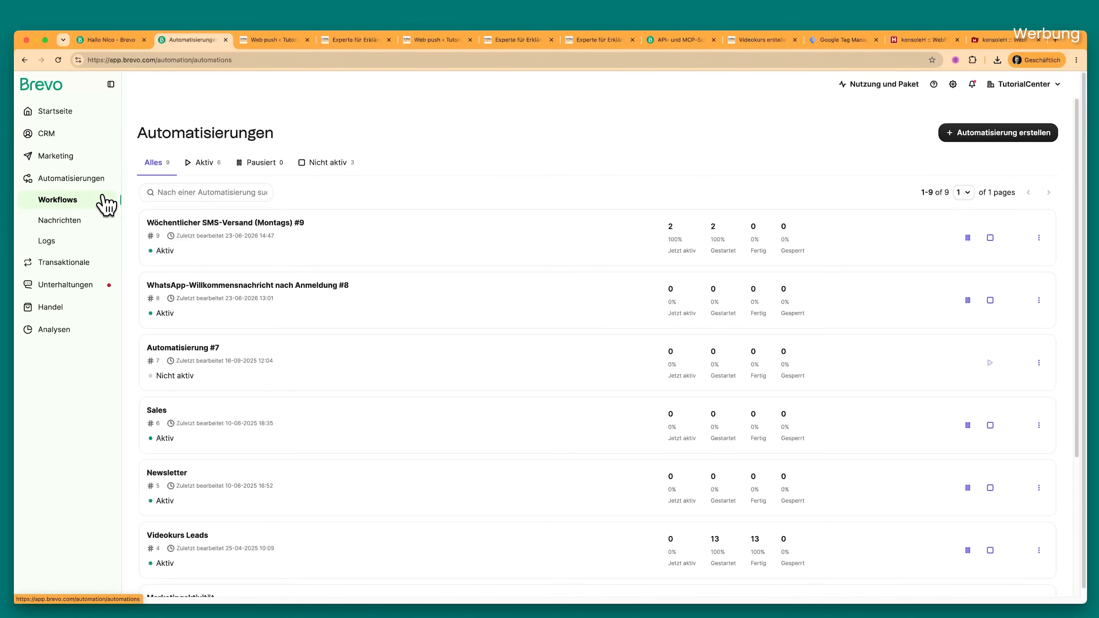
Step: Create an automation from scratch and add the push trigger "Sitzung gestartet" without any filters
{"action": "left_click", "coordinate": [956, 141]}
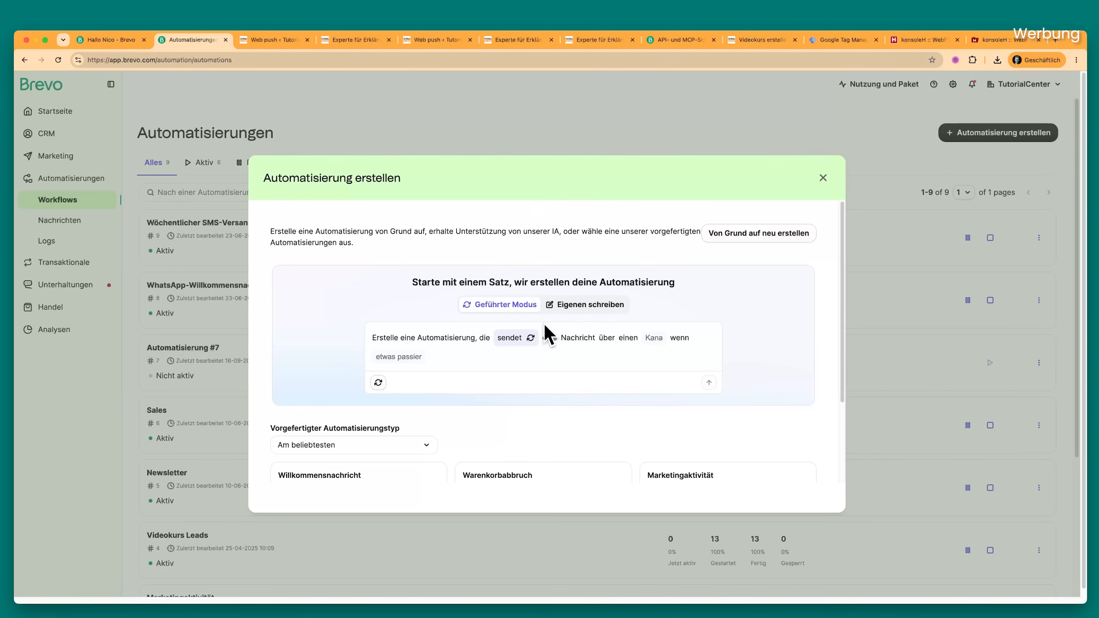
{"action": "left_click", "coordinate": [564, 305]}
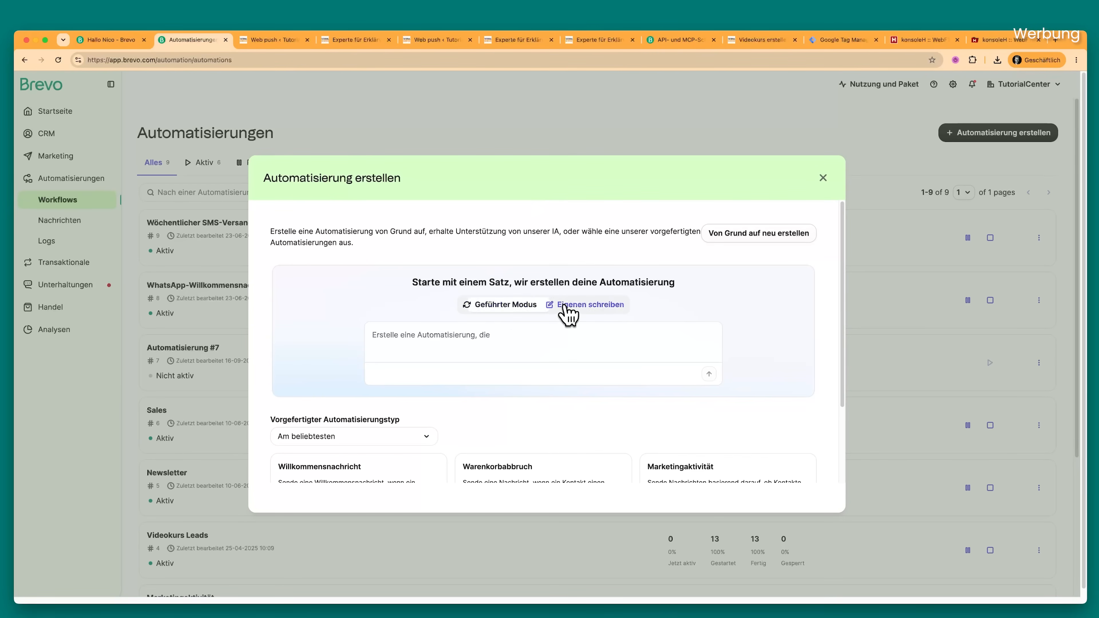
{"action": "left_click", "coordinate": [761, 236]}
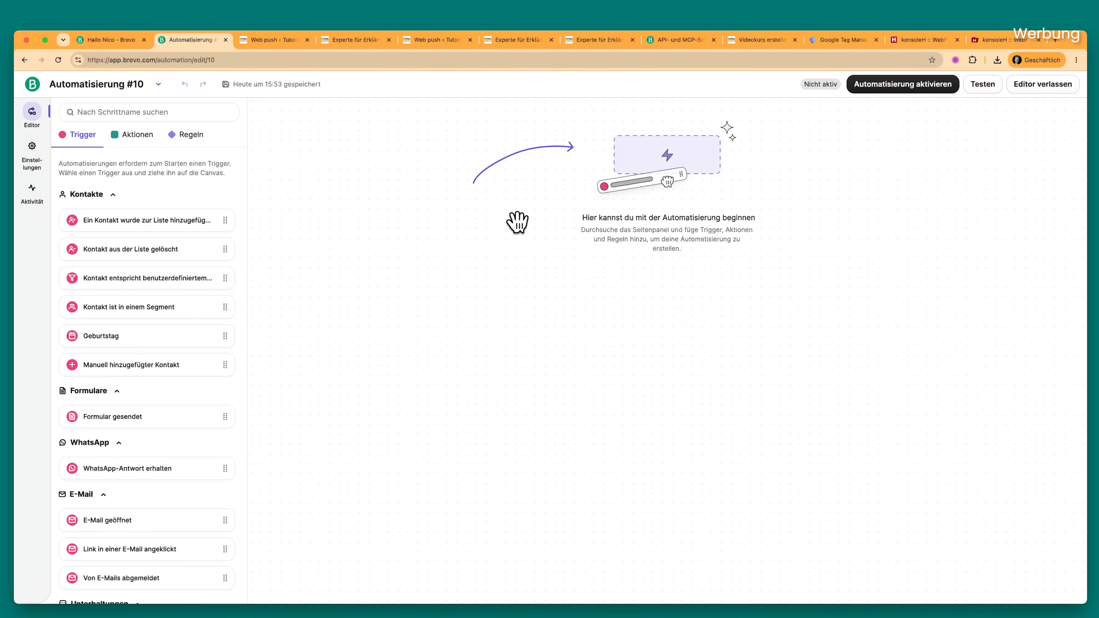
{"action": "scroll", "coordinate": [110, 206], "scroll_direction": "down", "scroll_amount": 10}
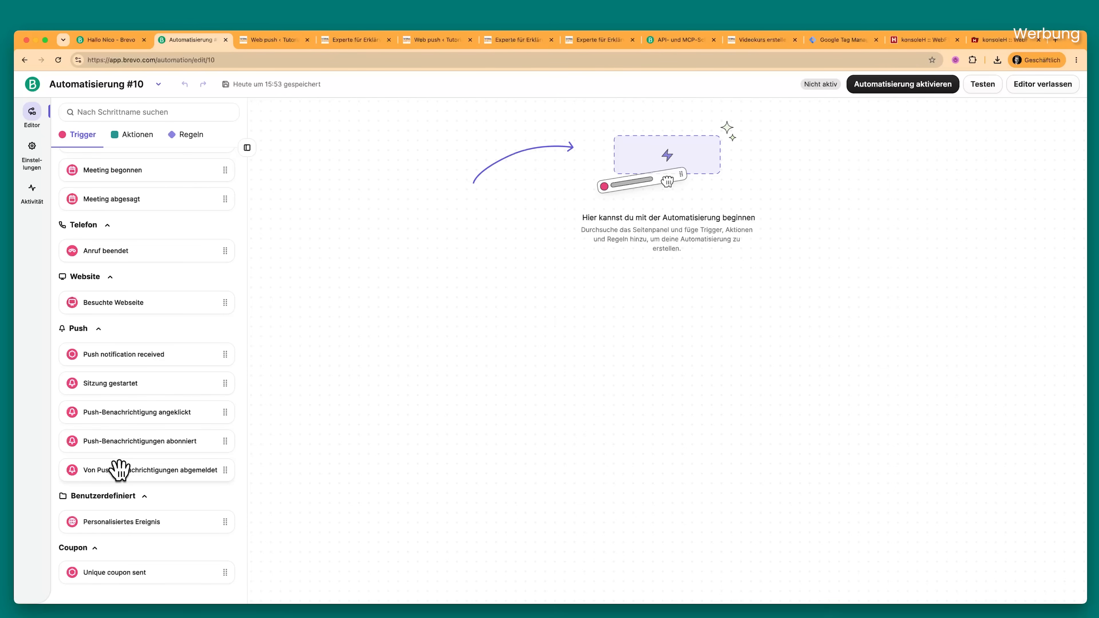
{"action": "left_click_drag", "start_coordinate": [167, 384], "coordinate": [666, 227]}
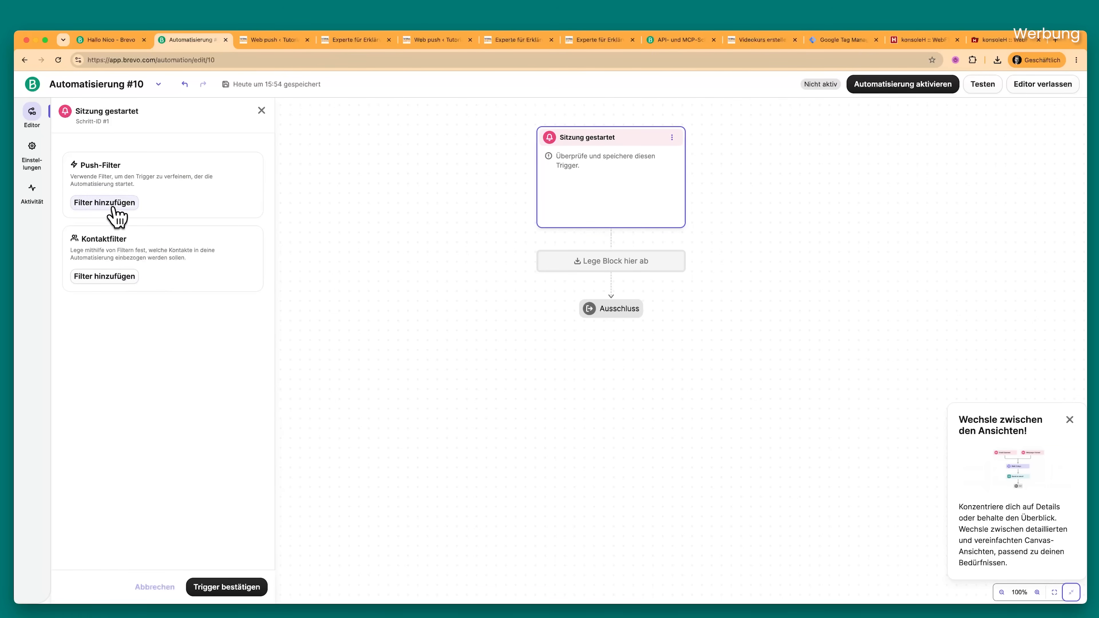
{"action": "left_click", "coordinate": [226, 589]}
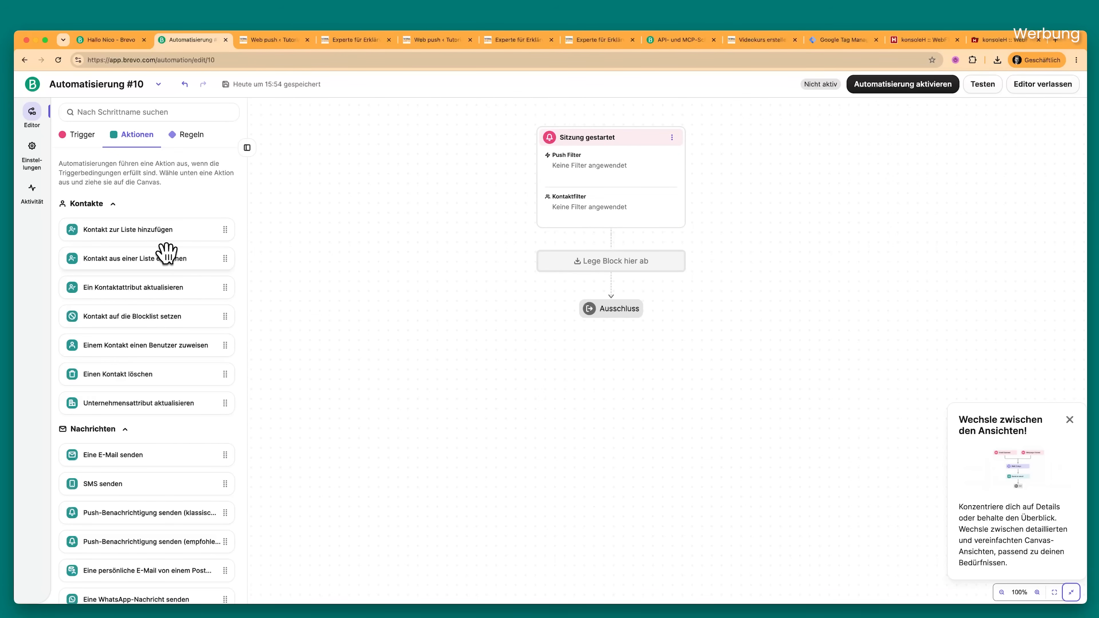
Step: Add the recommended push notification action below the trigger with a new notification titled "Neue Aktion" and message "Erfahre mehr"
{"action": "scroll", "coordinate": [167, 253], "scroll_direction": "down", "scroll_amount": 6}
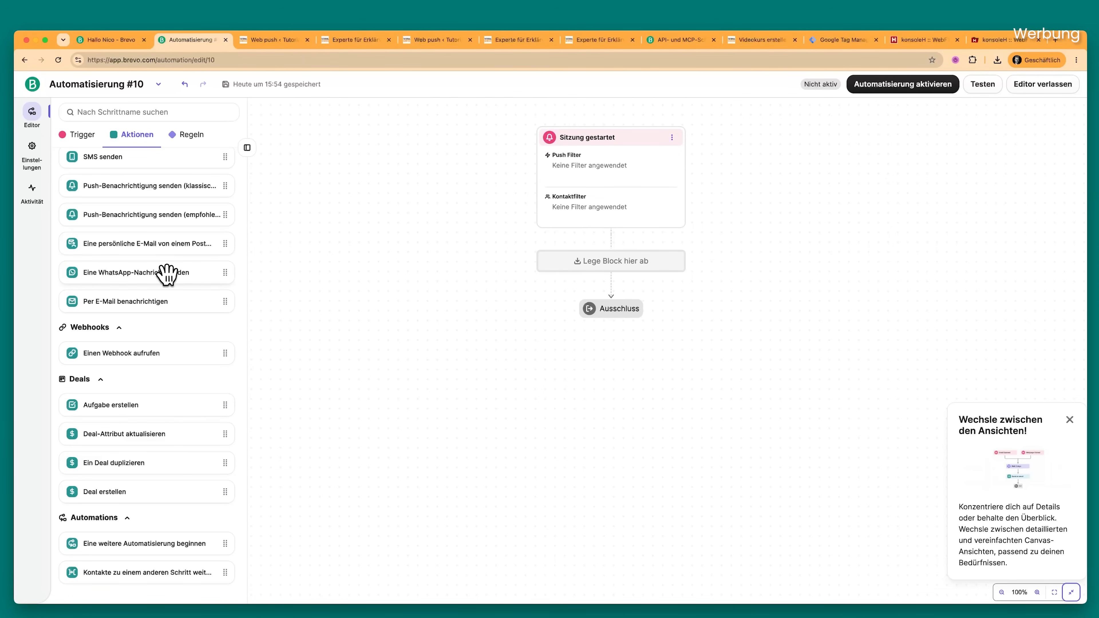
{"action": "scroll", "coordinate": [167, 277], "scroll_direction": "up", "scroll_amount": 3}
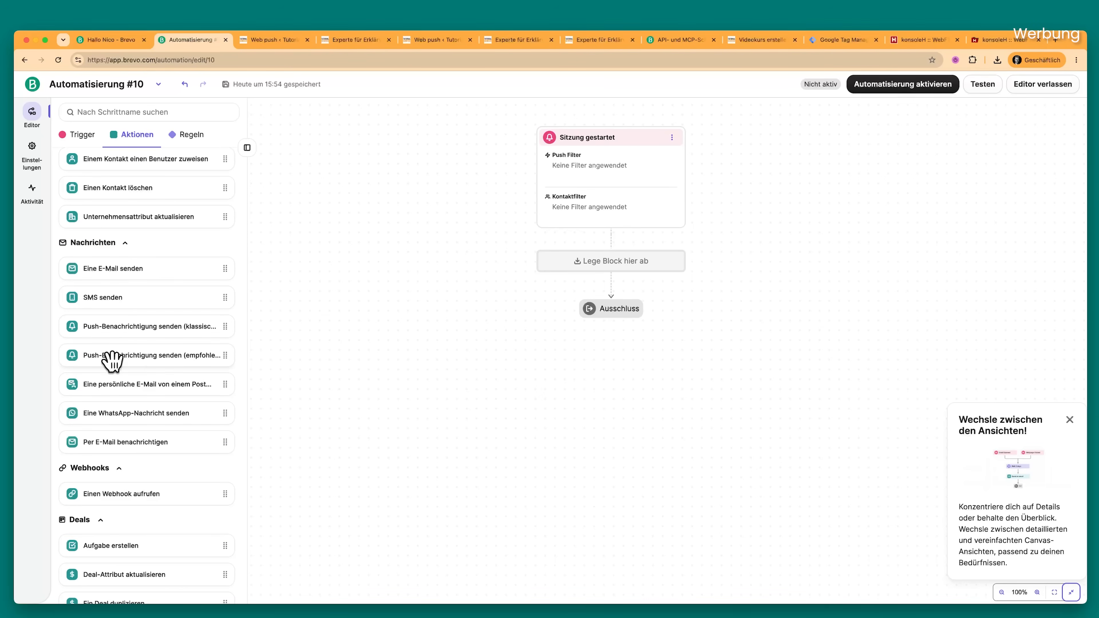
{"action": "left_click_drag", "start_coordinate": [81, 356], "coordinate": [596, 272]}
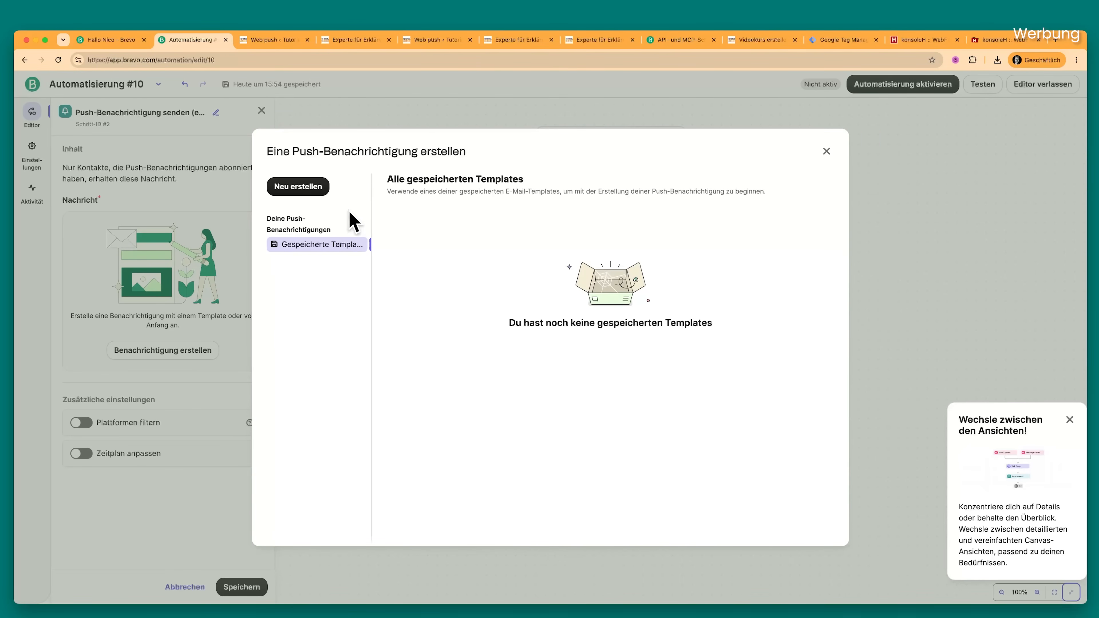
{"action": "left_click", "coordinate": [314, 192]}
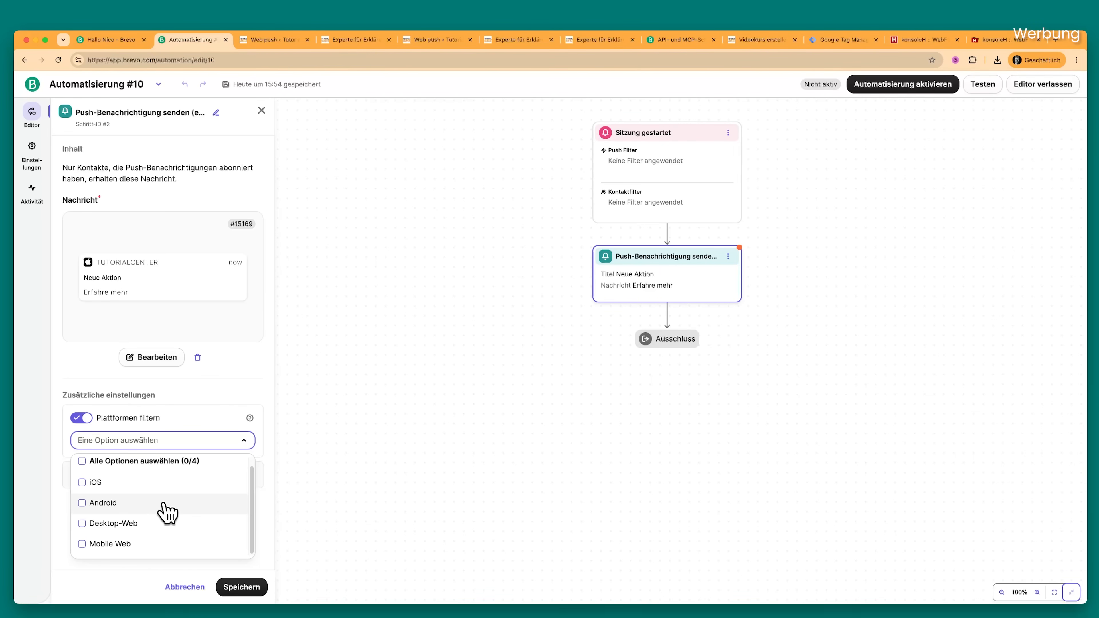
Step: Check the push action's platform filter and schedule options, leave both off and save the action
{"action": "left_click", "coordinate": [172, 446]}
{"action": "left_click", "coordinate": [82, 418]}
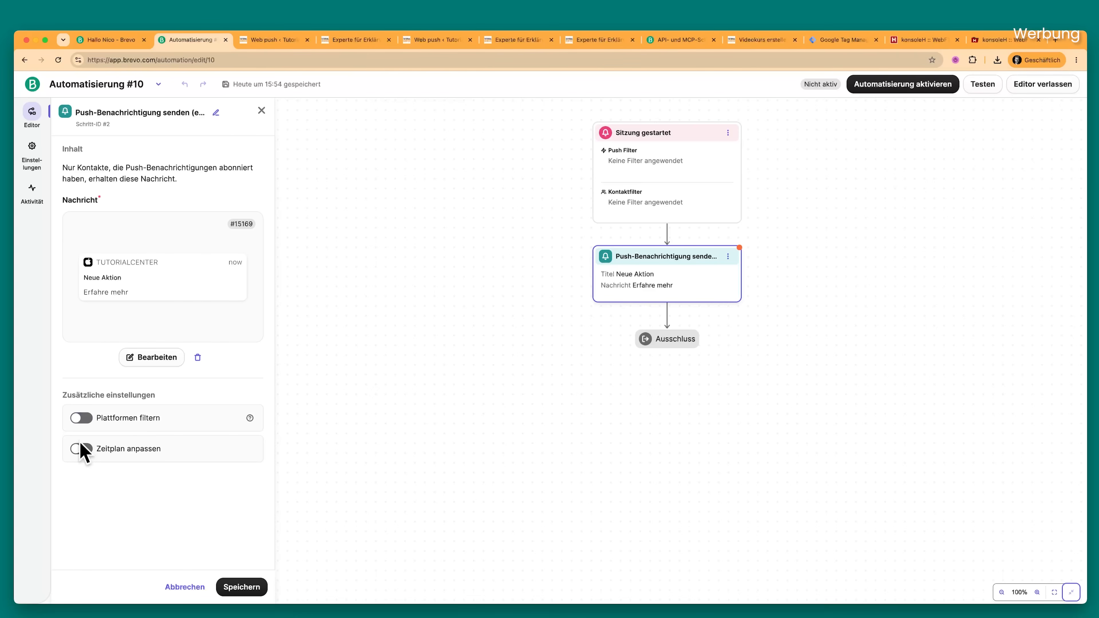
{"action": "left_click", "coordinate": [82, 449]}
{"action": "left_click", "coordinate": [81, 450]}
{"action": "left_click", "coordinate": [245, 590]}
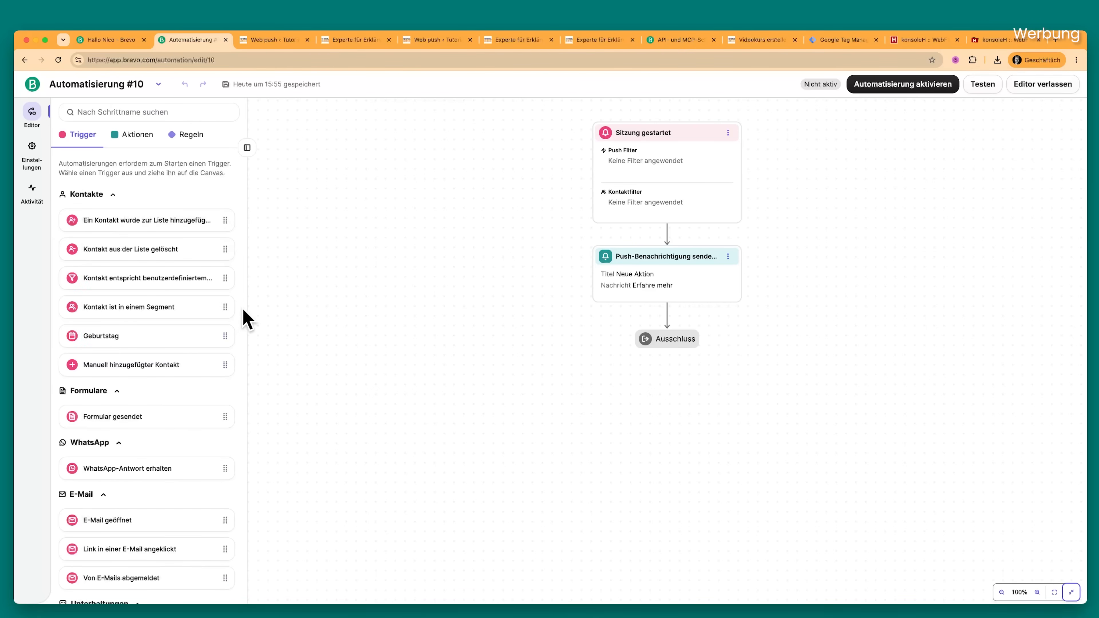
Step: Insert a 1-minute delay between the "Sitzung gestartet" trigger and the push notification action and save it
{"action": "left_click", "coordinate": [191, 135]}
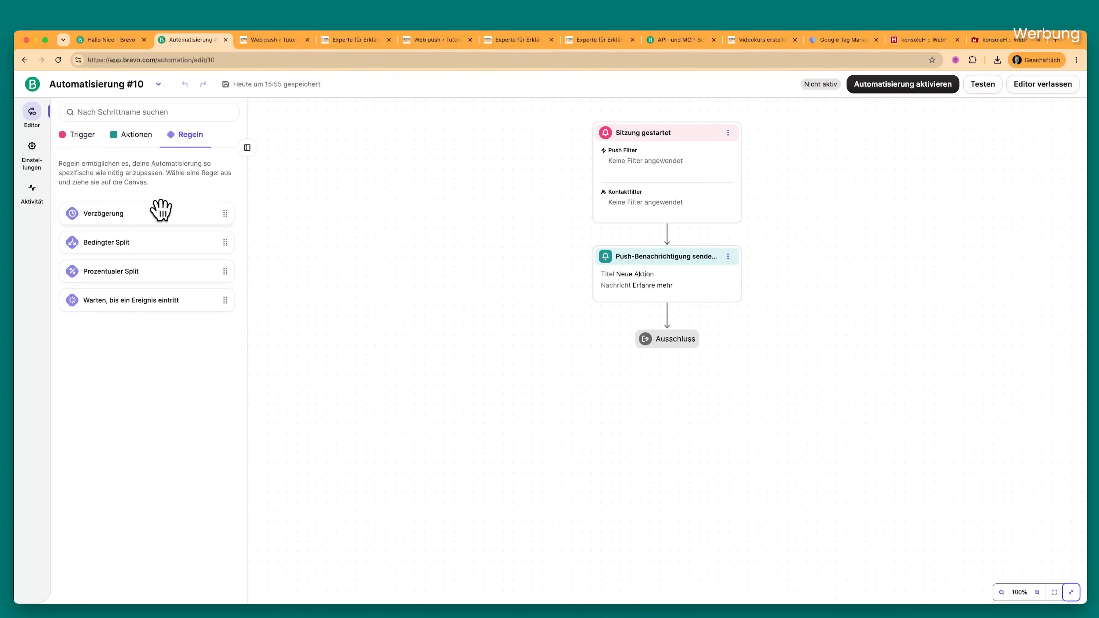
{"action": "left_click_drag", "start_coordinate": [159, 212], "coordinate": [665, 244]}
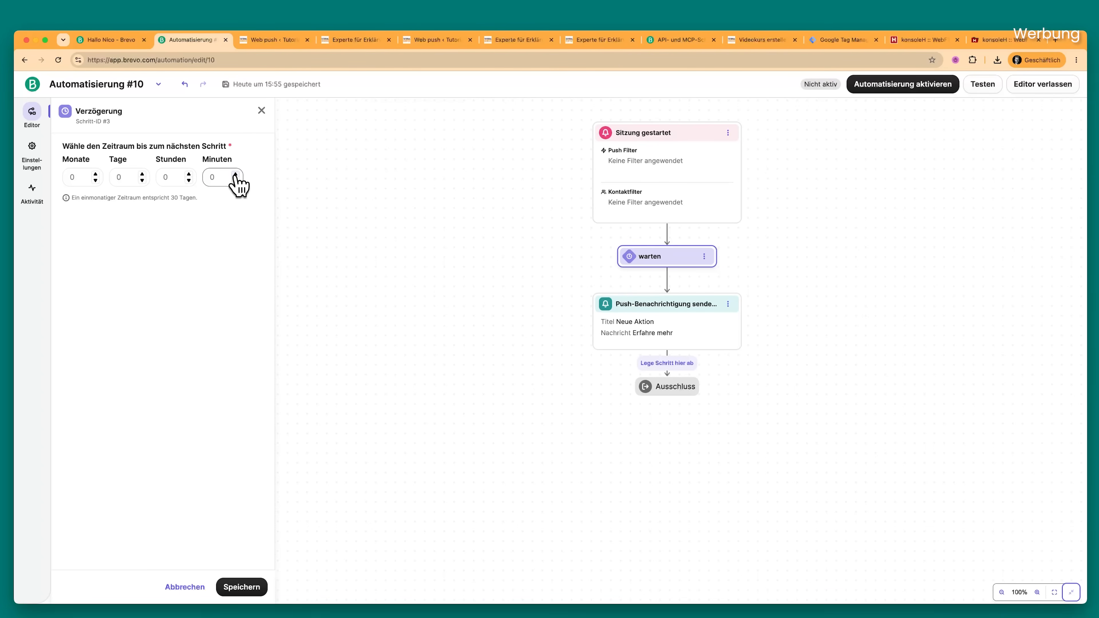
{"action": "left_click", "coordinate": [260, 586]}
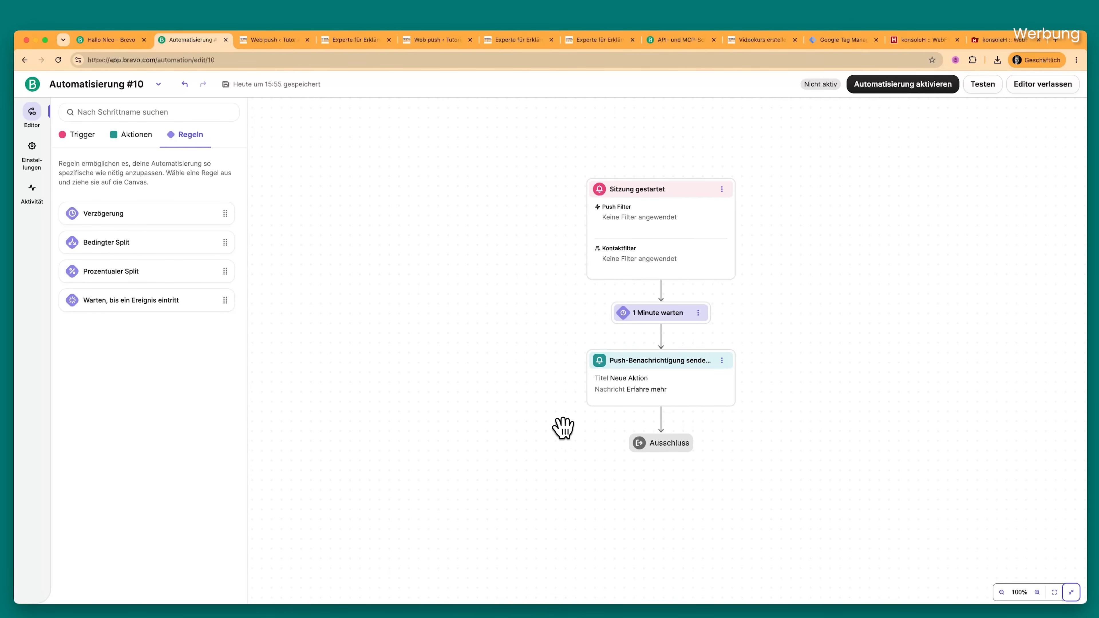
Step: Look through the available message actions, activate the automation without allowing contact re-entry, and return to the workflow overview
{"action": "left_click", "coordinate": [133, 135]}
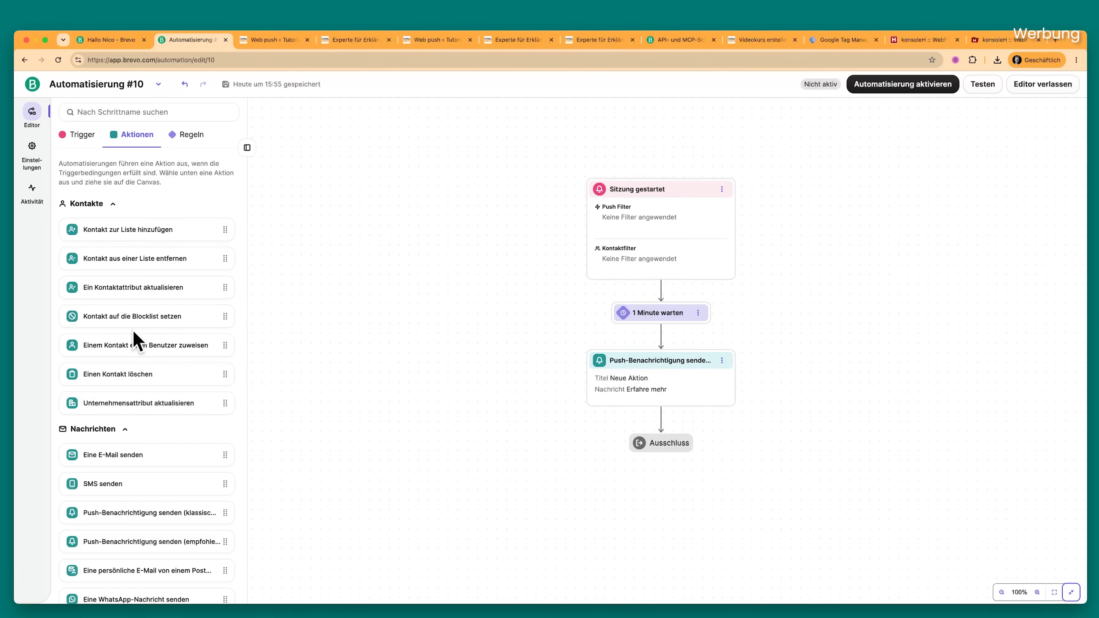
{"action": "scroll", "coordinate": [143, 364], "scroll_direction": "down", "scroll_amount": 3}
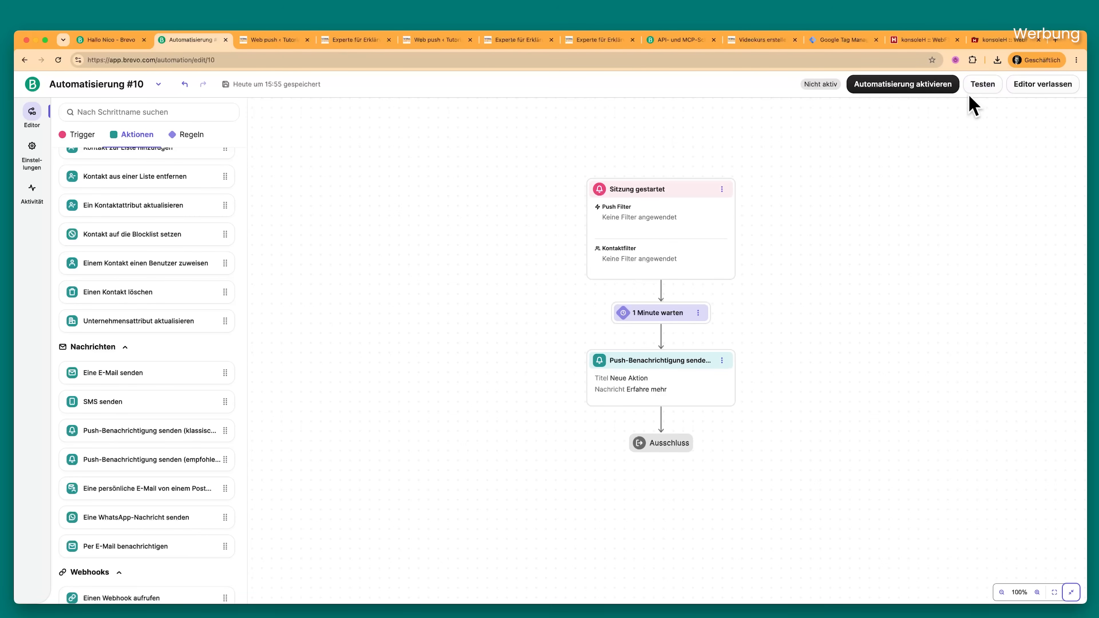
{"action": "left_click", "coordinate": [931, 88]}
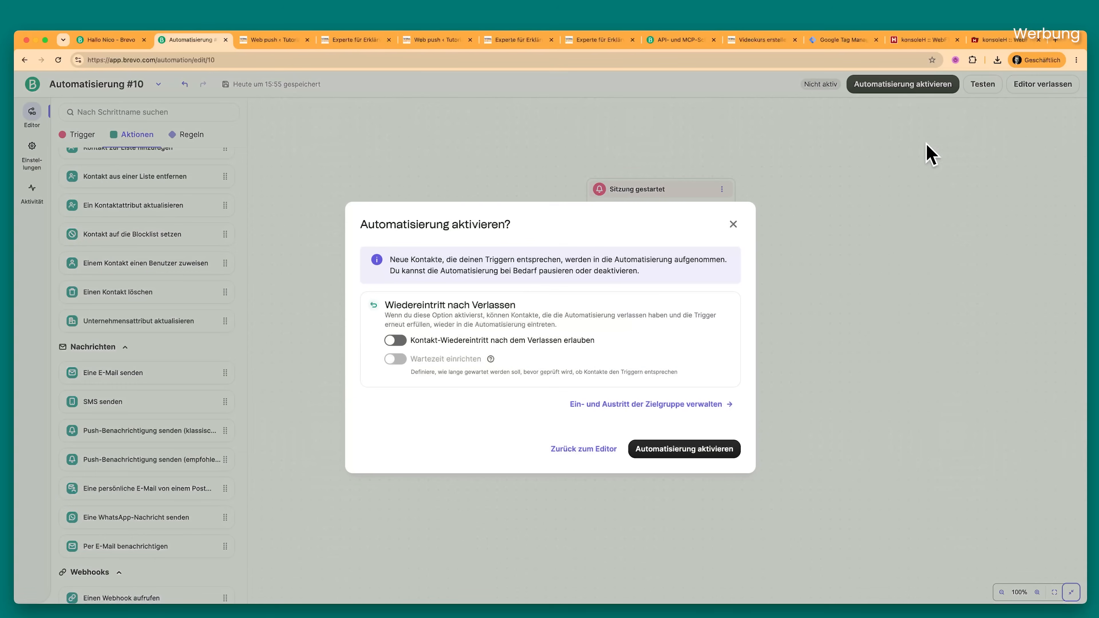
{"action": "left_click", "coordinate": [675, 452]}
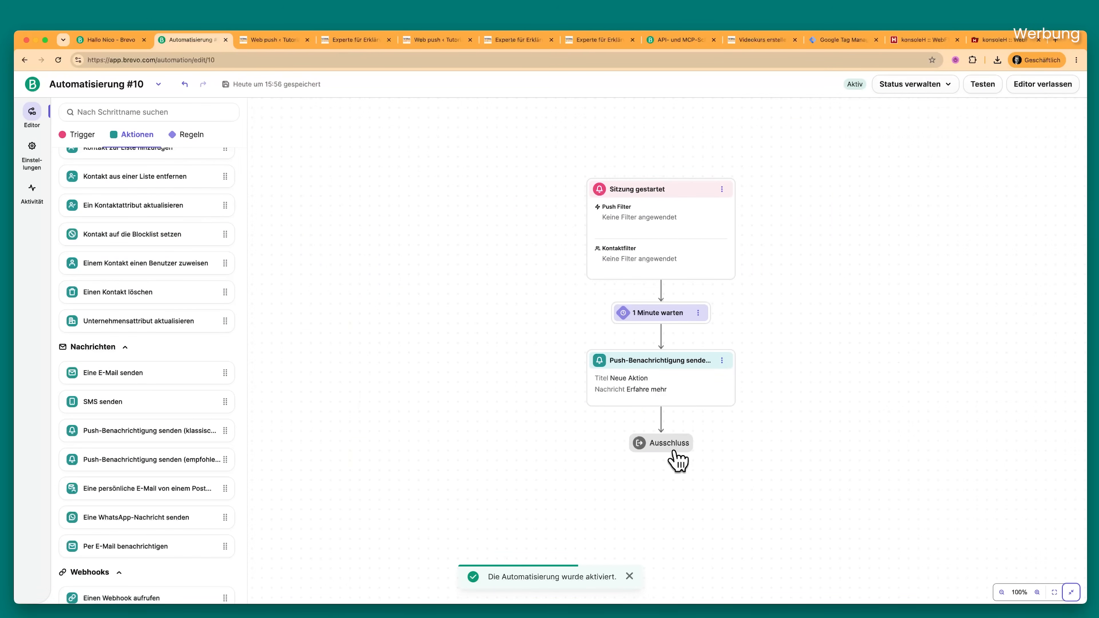
{"action": "left_click", "coordinate": [42, 85]}
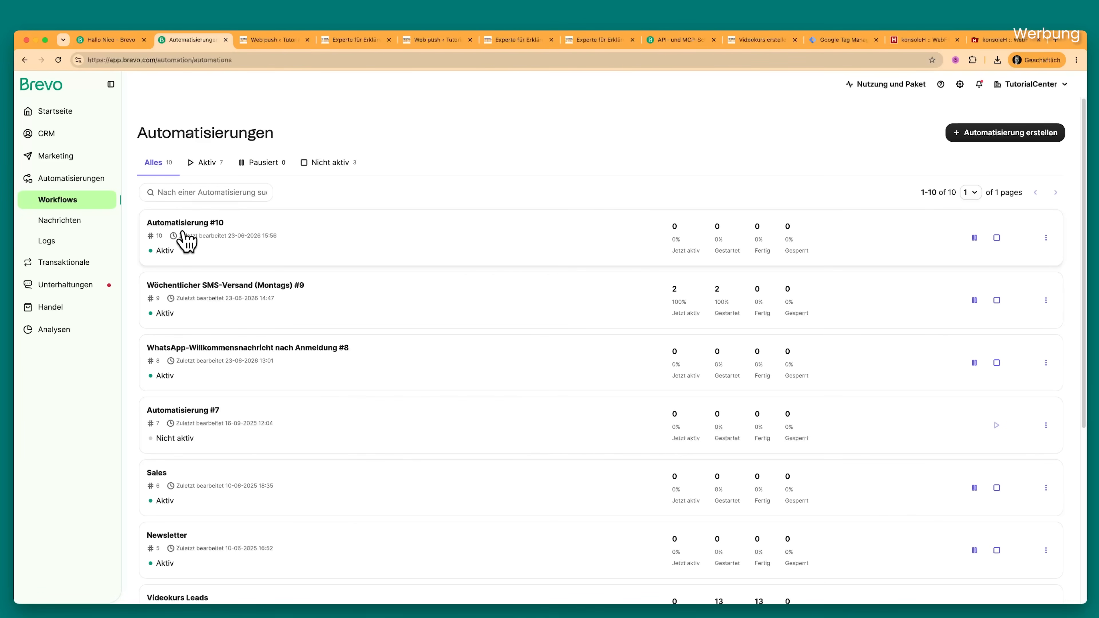